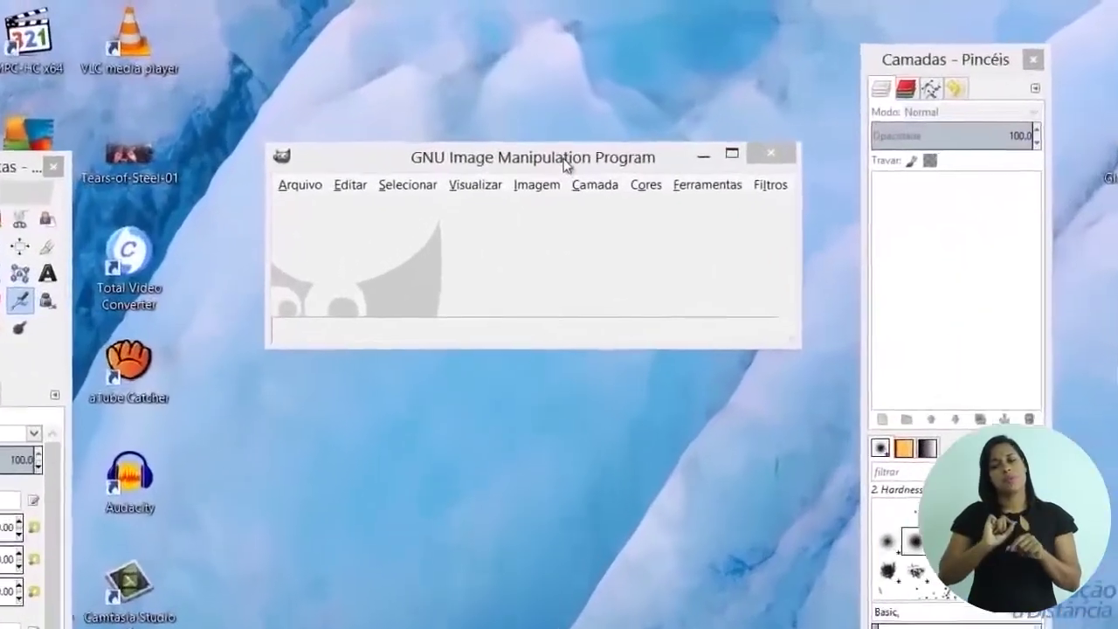
# - Shift the GIMP window left and widen it until the whole menu bar is visible
pyautogui.click(537, 165)
pyautogui.moveTo(537, 165); pyautogui.dragTo(535, 161)
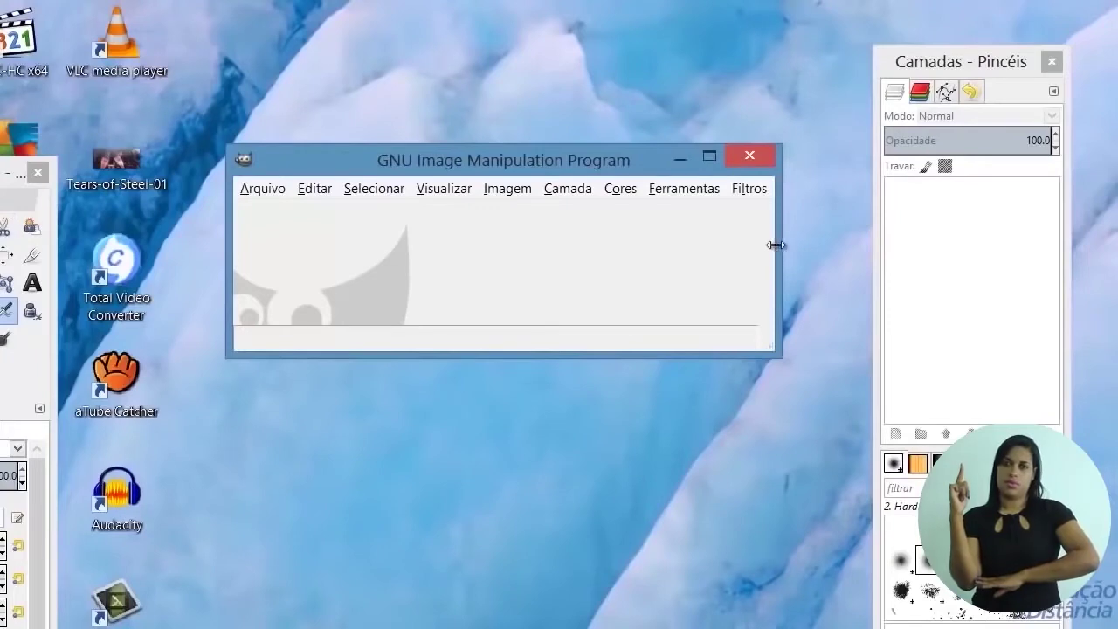
pyautogui.moveTo(795, 245); pyautogui.dragTo(901, 237)
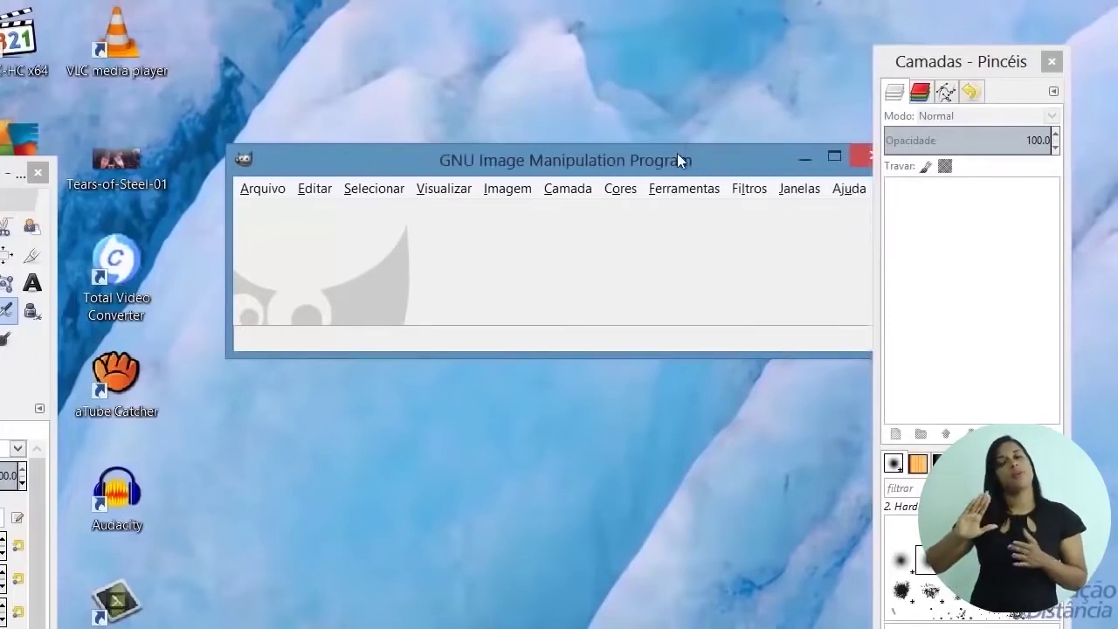
pyautogui.moveTo(679, 159); pyautogui.dragTo(615, 155)
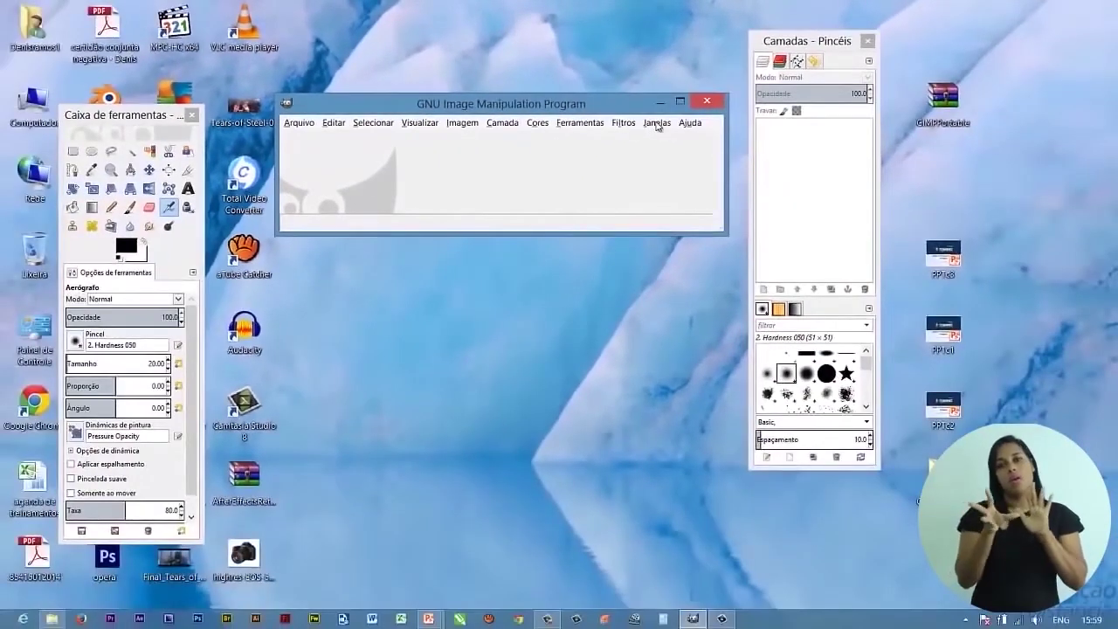
pyautogui.click(656, 124)
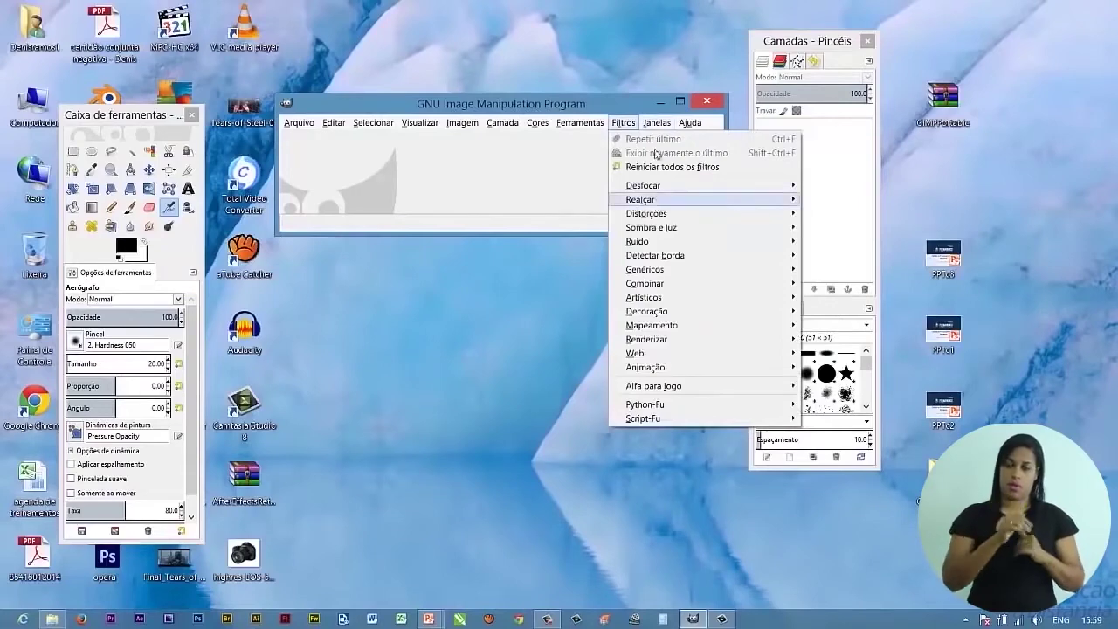
pyautogui.moveTo(697, 232)
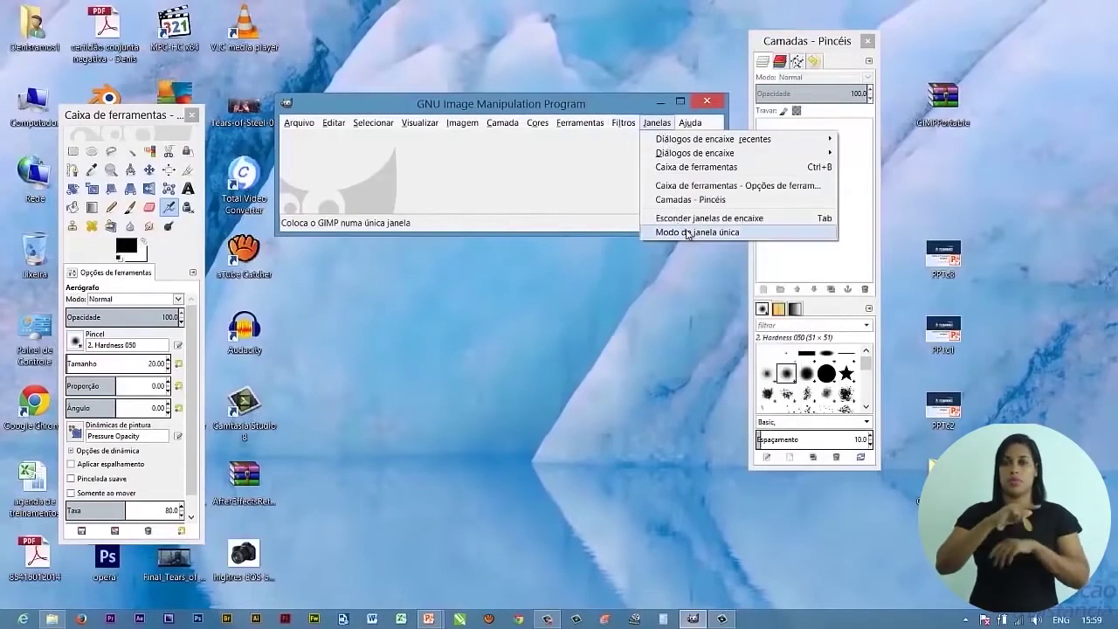
# - Switch GIMP to single-window mode, maximize it, and widen the tool options and right docks
pyautogui.click(687, 233)
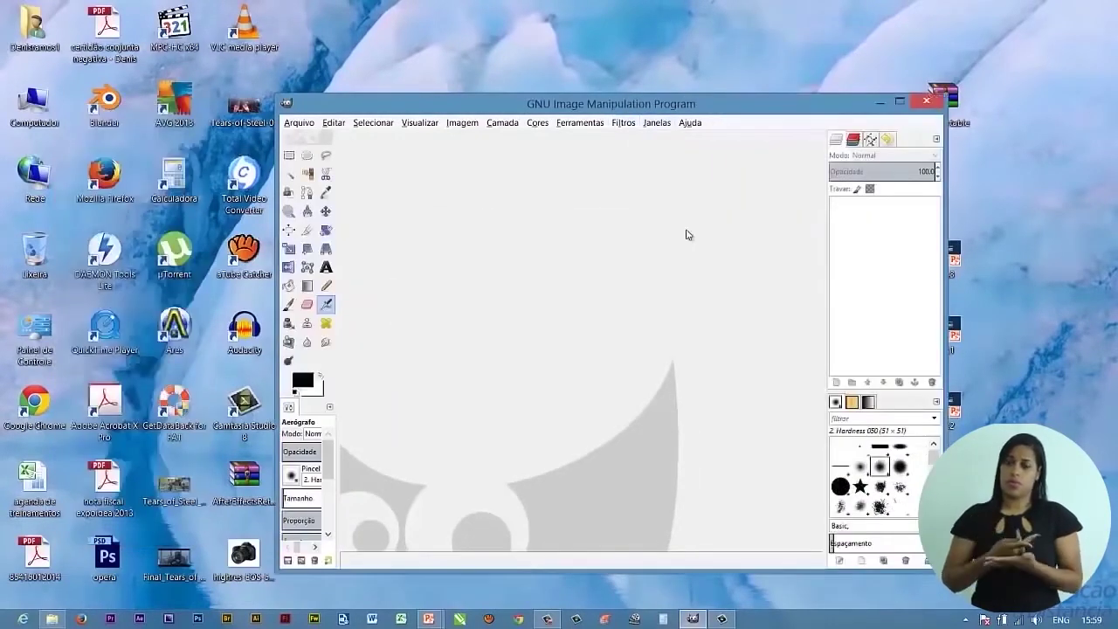
pyautogui.click(898, 104)
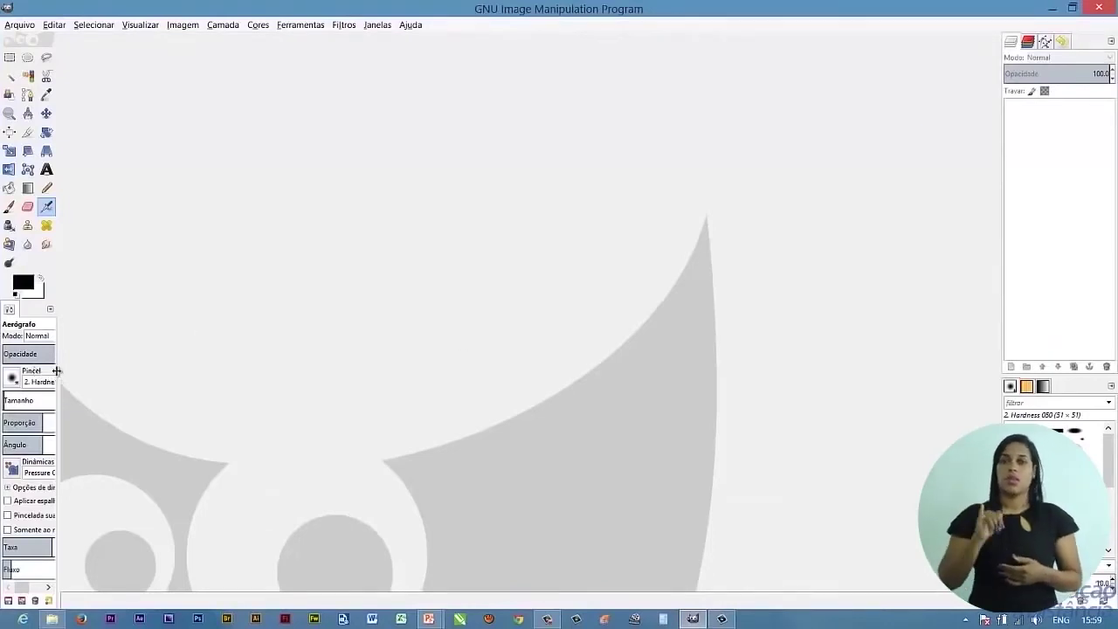
pyautogui.moveTo(58, 370); pyautogui.dragTo(179, 359)
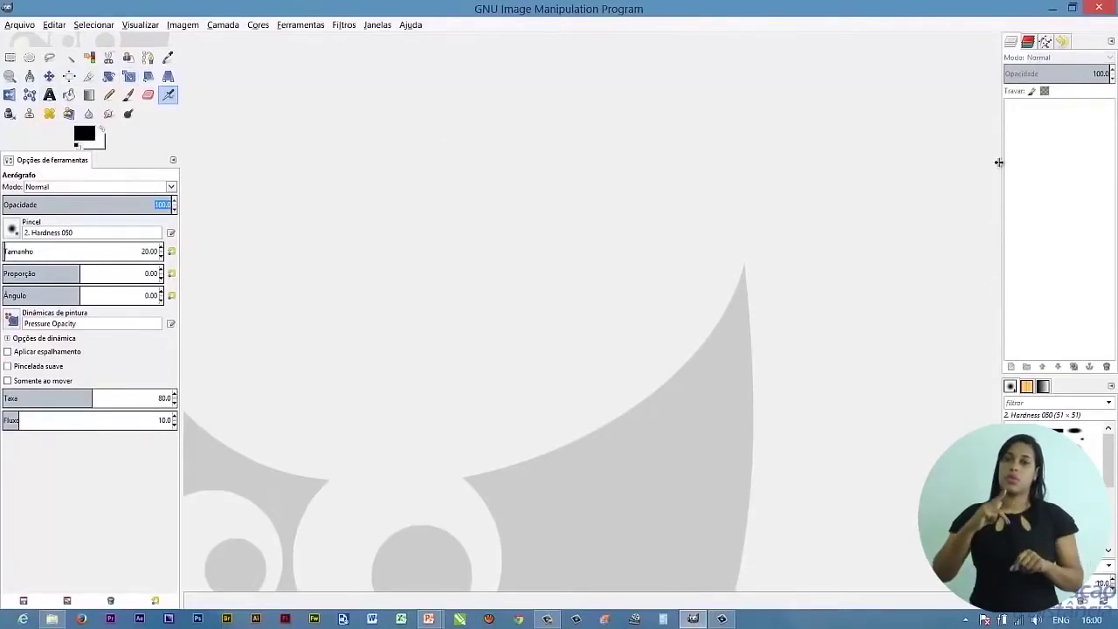
pyautogui.moveTo(993, 162); pyautogui.dragTo(947, 157)
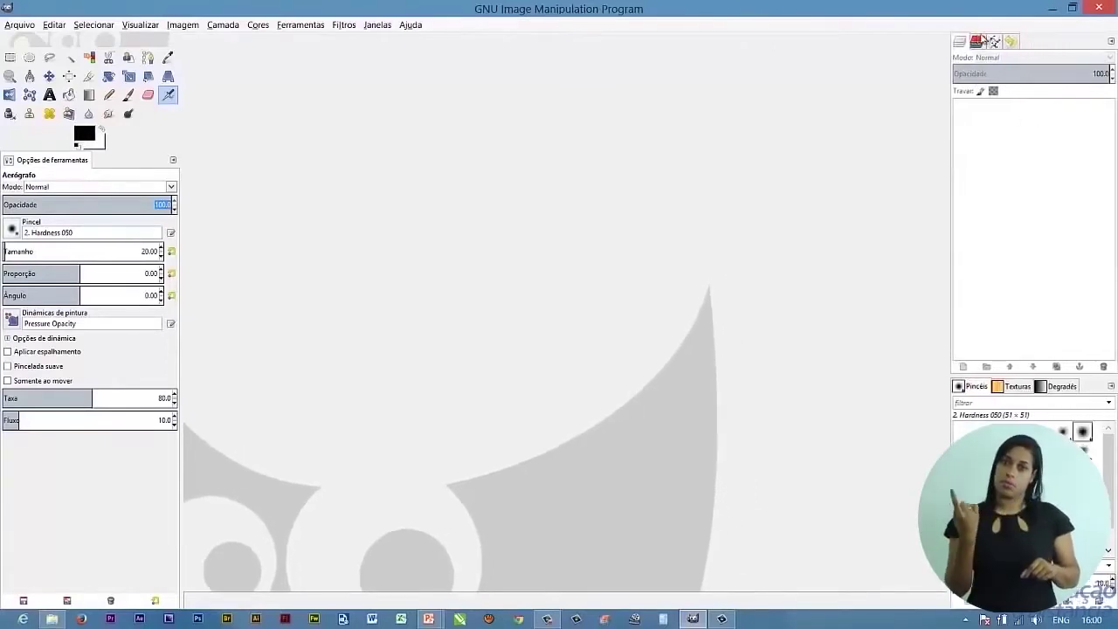
# - Browse the dock's Channels, Paths, Layers, Gradients and Brushes tabs
pyautogui.click(978, 42)
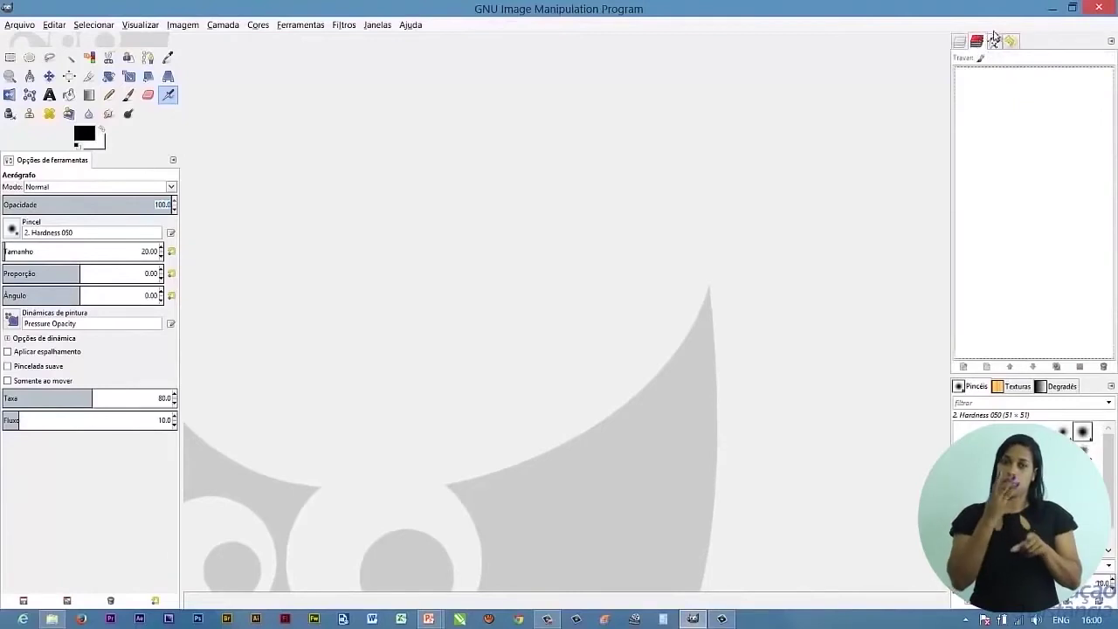
pyautogui.click(996, 42)
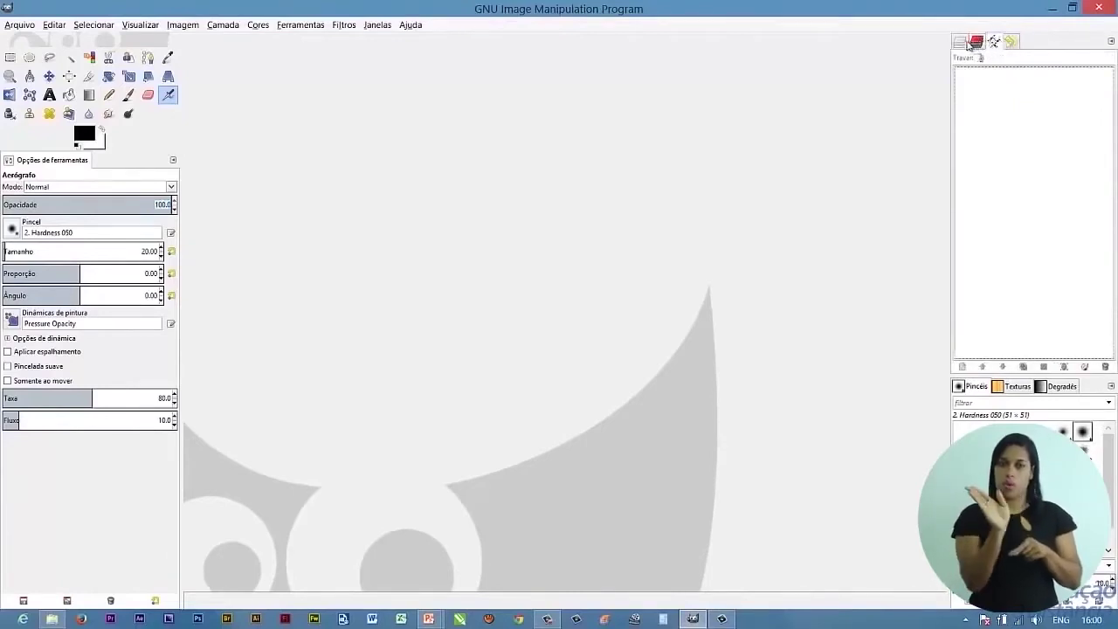
pyautogui.click(960, 42)
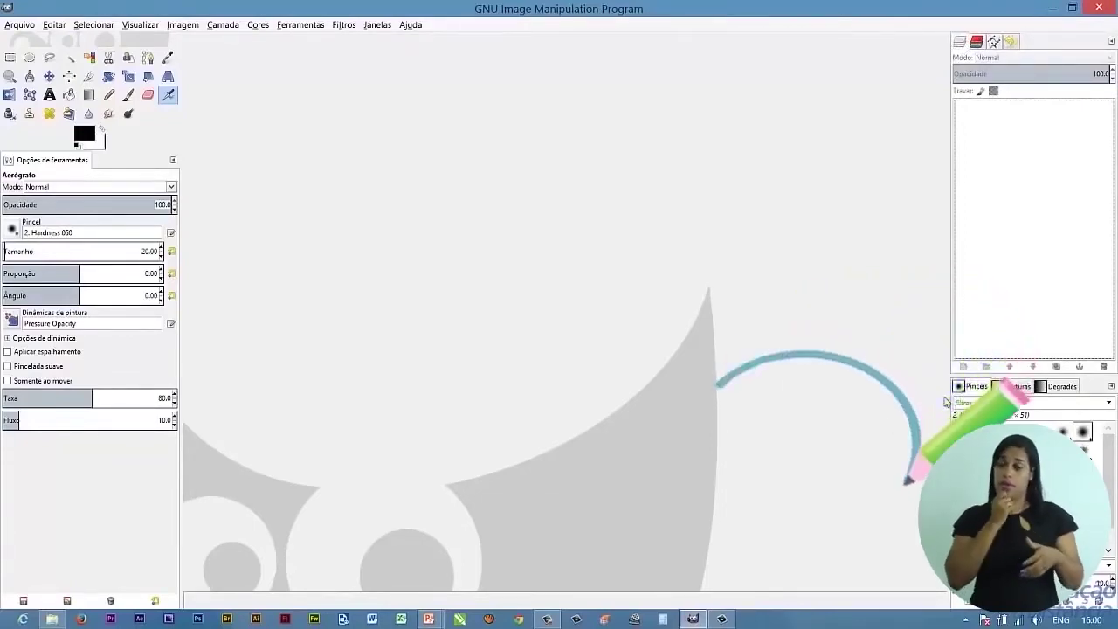
pyautogui.click(1063, 386)
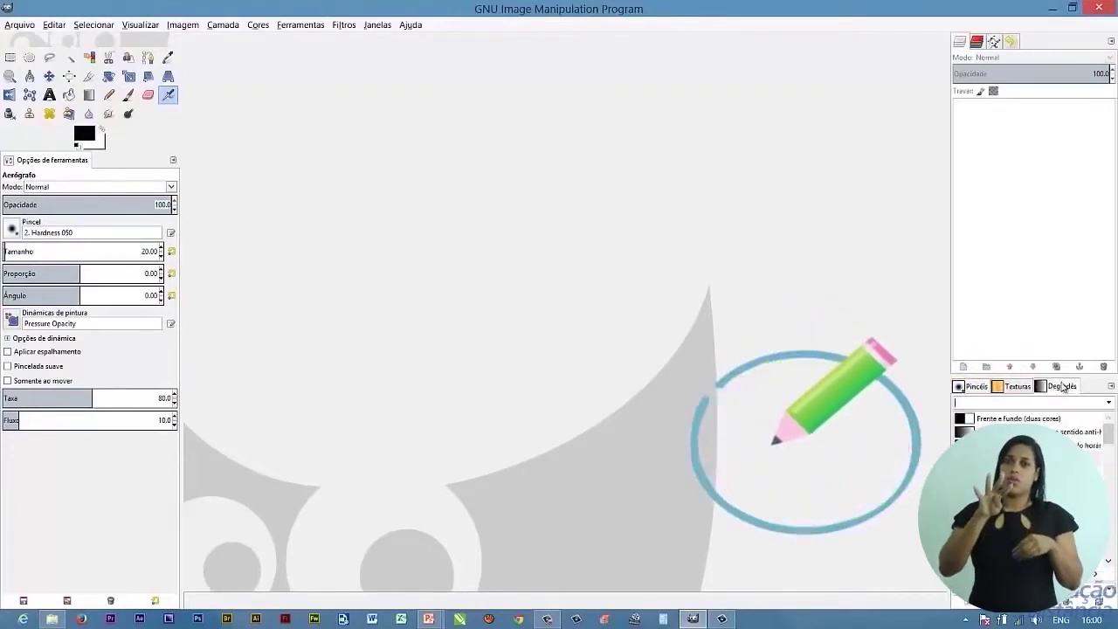
pyautogui.click(975, 387)
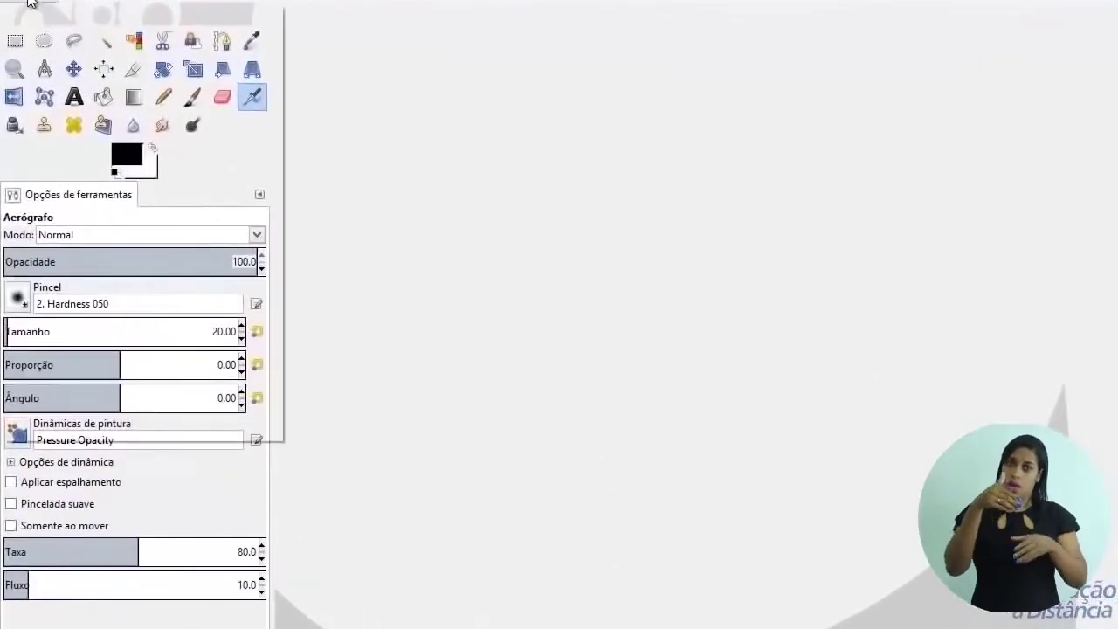
pyautogui.click(29, 2)
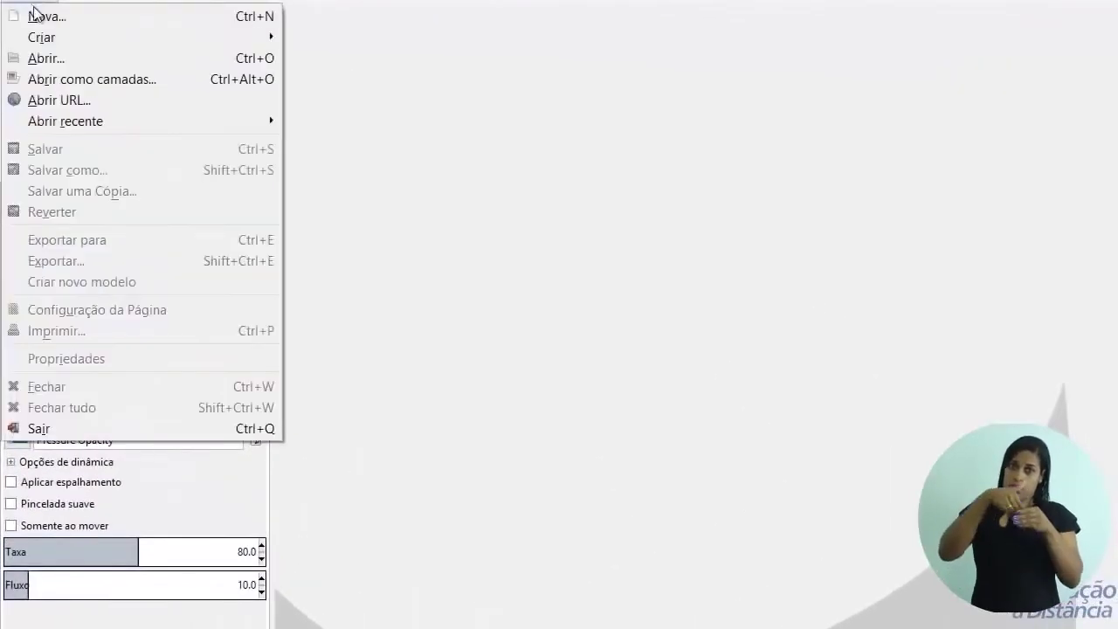
# - Open Tears_of_Steel_frame_05_6a.jpg from the Desktop folder via Arquivo > Abrir
pyautogui.click(87, 56)
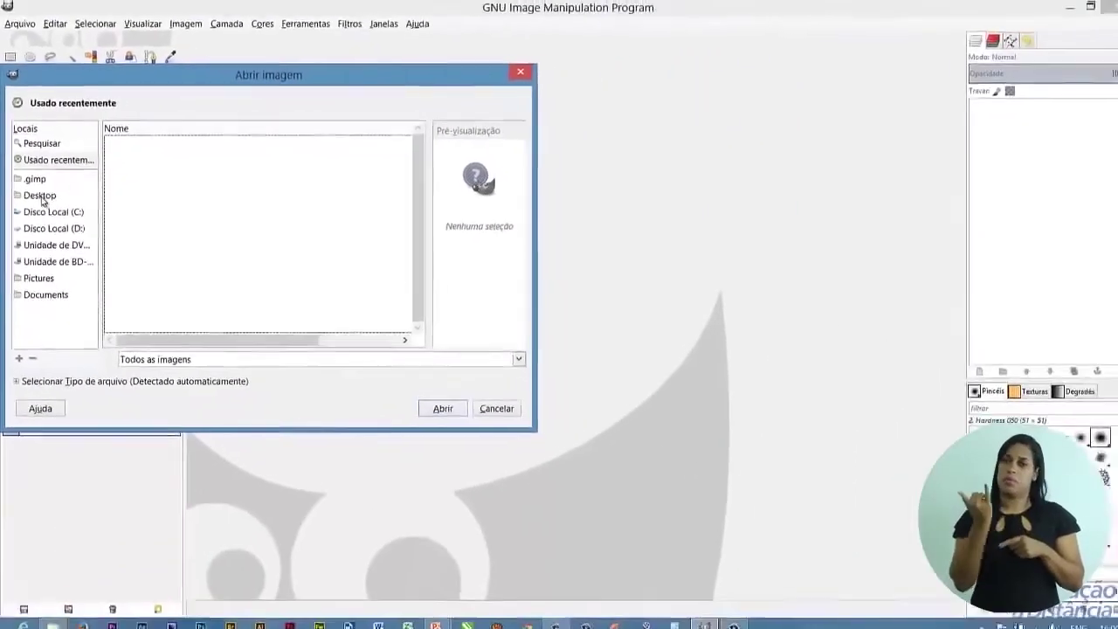
pyautogui.click(39, 193)
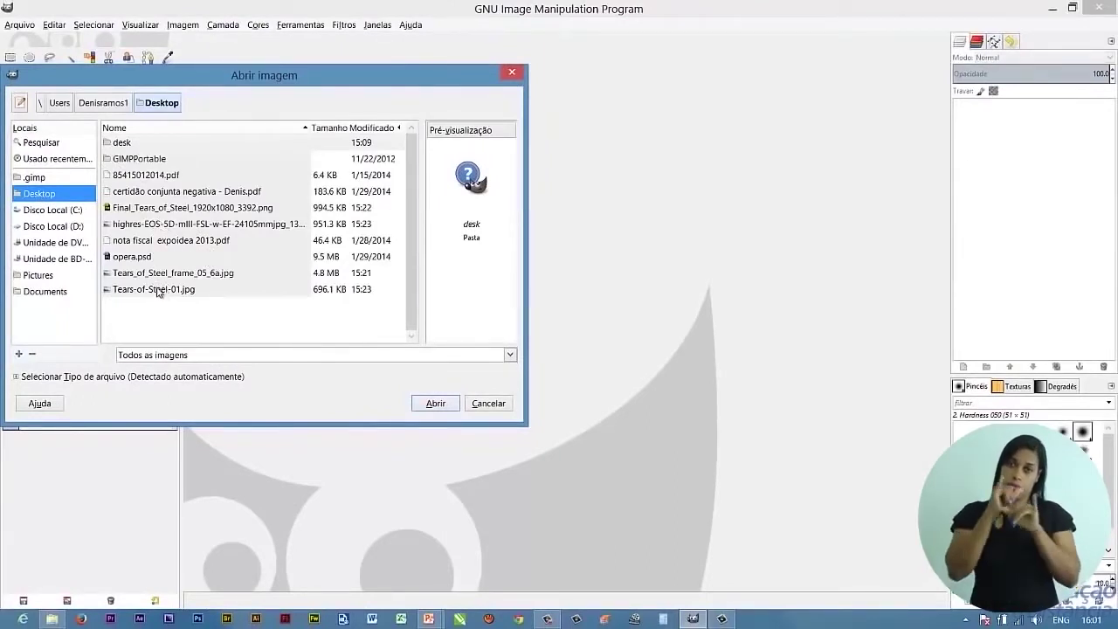
pyautogui.click(163, 276)
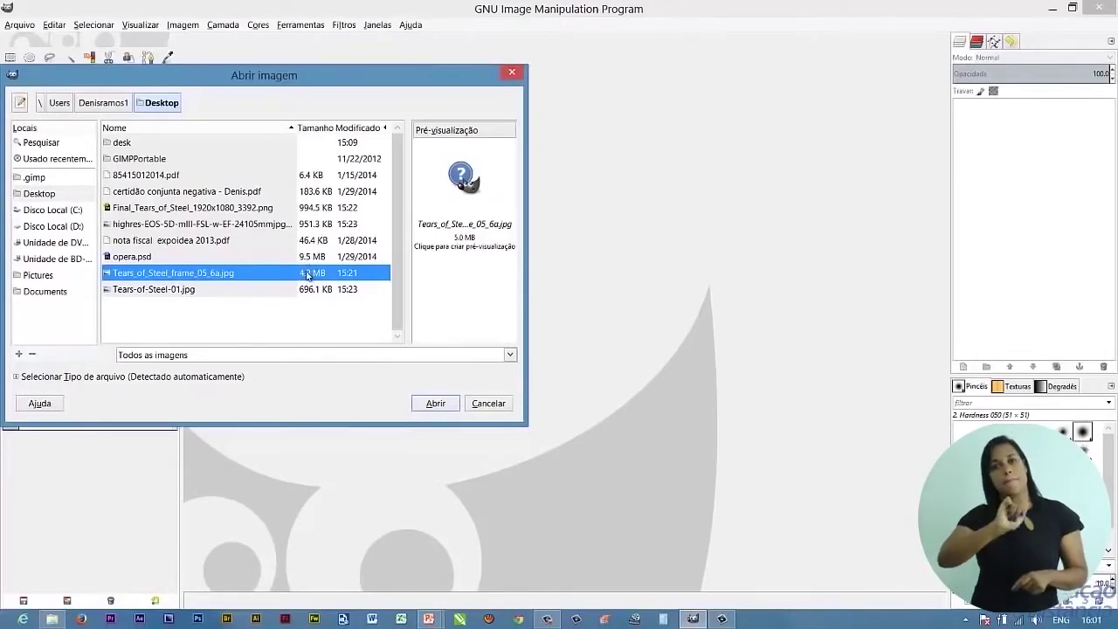
pyautogui.click(437, 403)
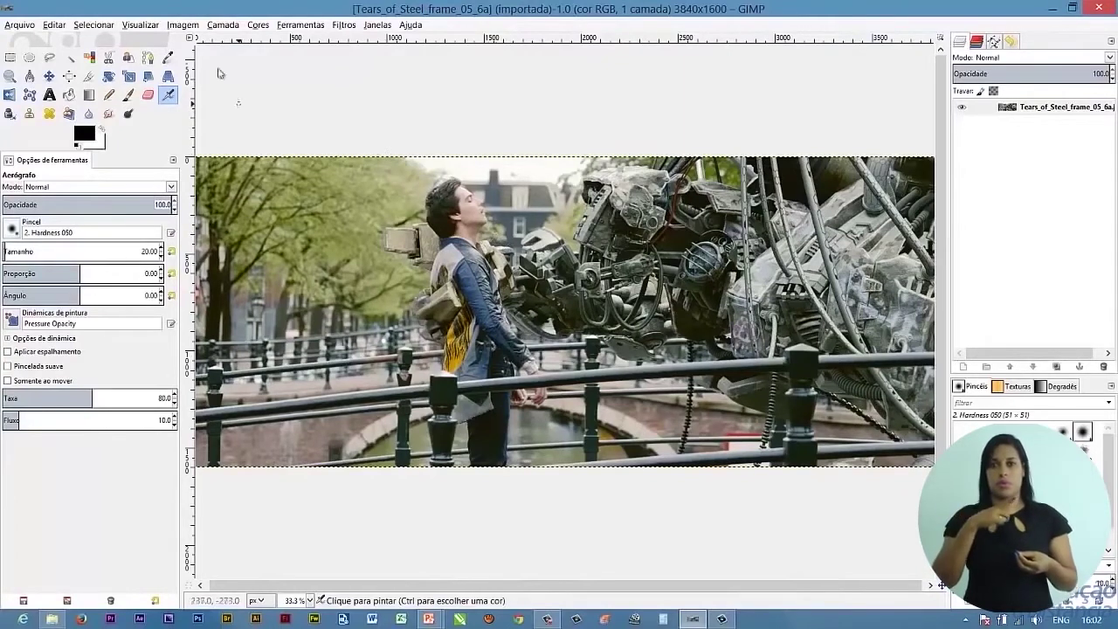
# - Once the 3840×1600 frame has loaded, bring up the Imagem menu
pyautogui.click(180, 25)
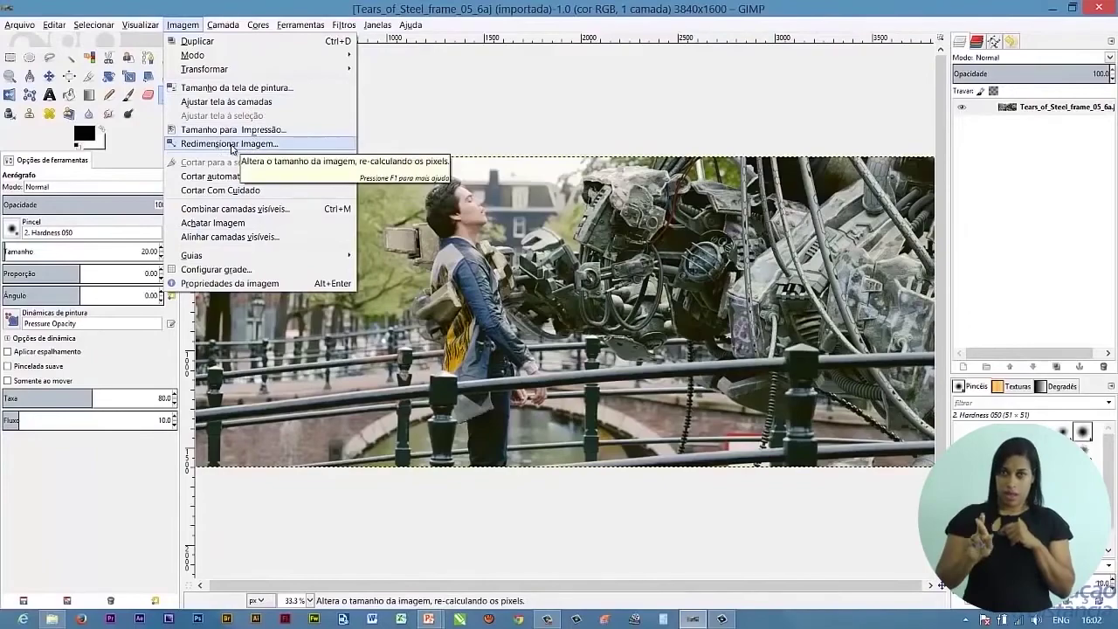
# - Open the Scale Image dialog, centre it, keep px units and select the 3840 width
pyautogui.click(232, 147)
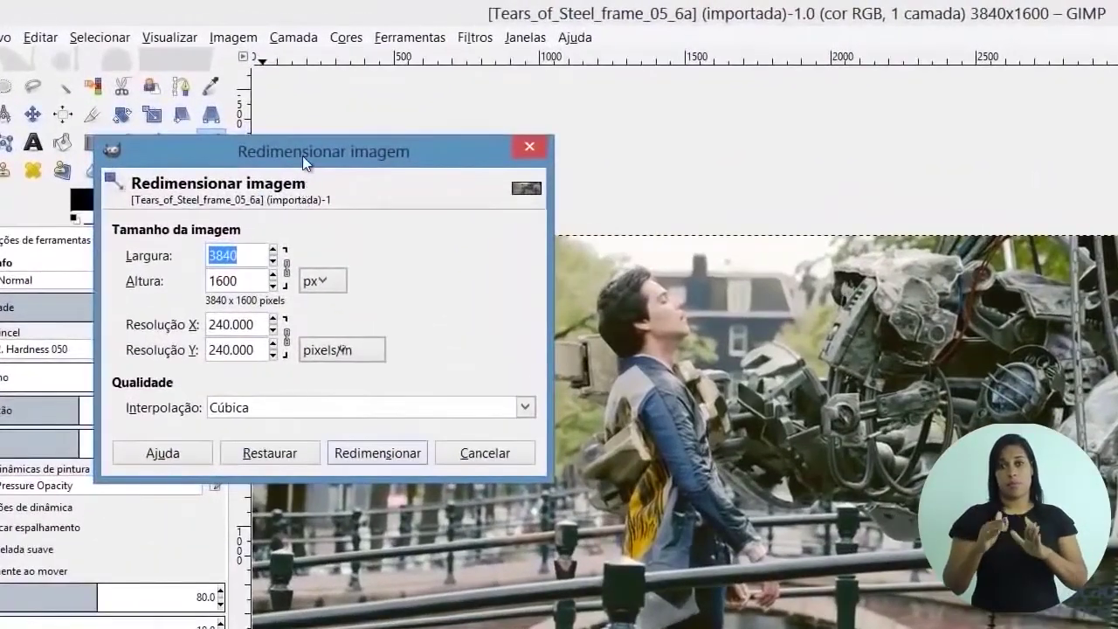
pyautogui.moveTo(303, 155); pyautogui.dragTo(629, 236)
pyautogui.moveTo(762, 164); pyautogui.dragTo(816, 140)
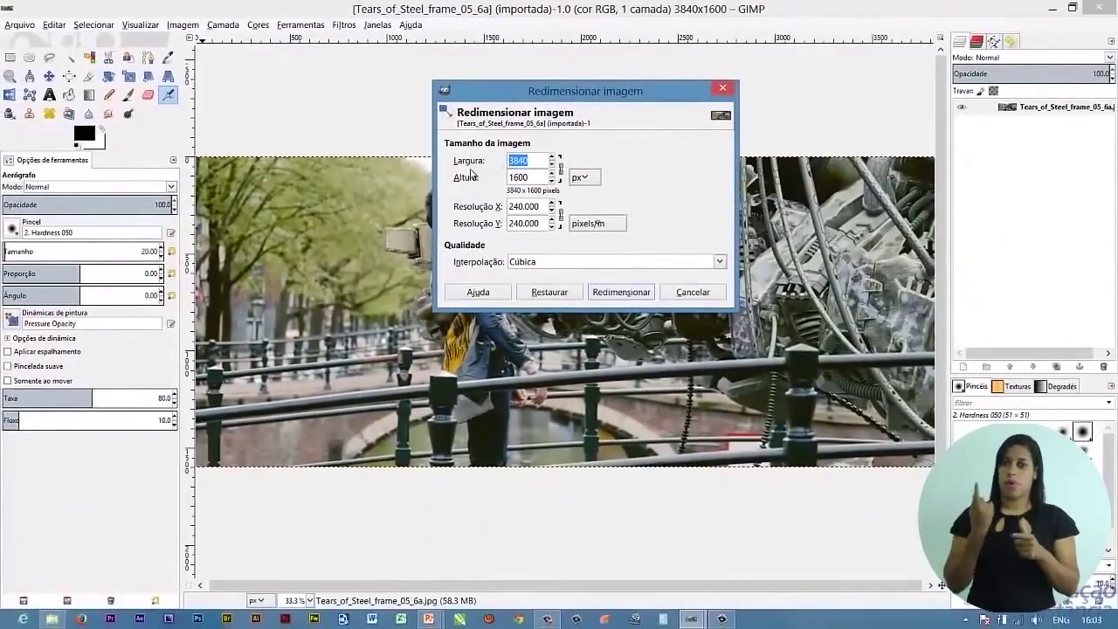
pyautogui.click(599, 180)
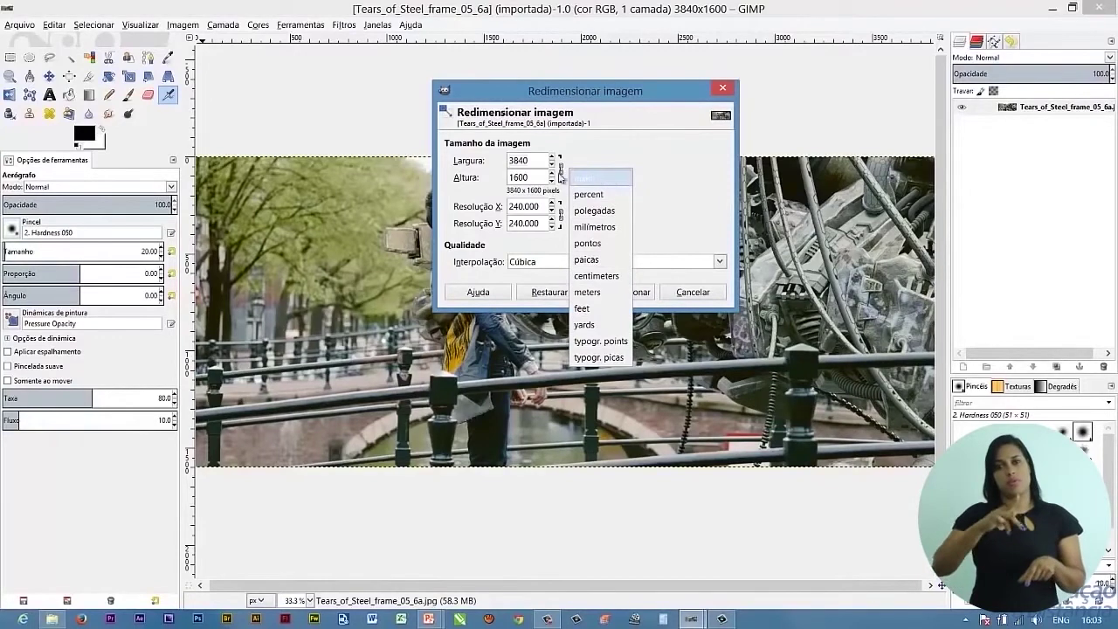
pyautogui.click(533, 162)
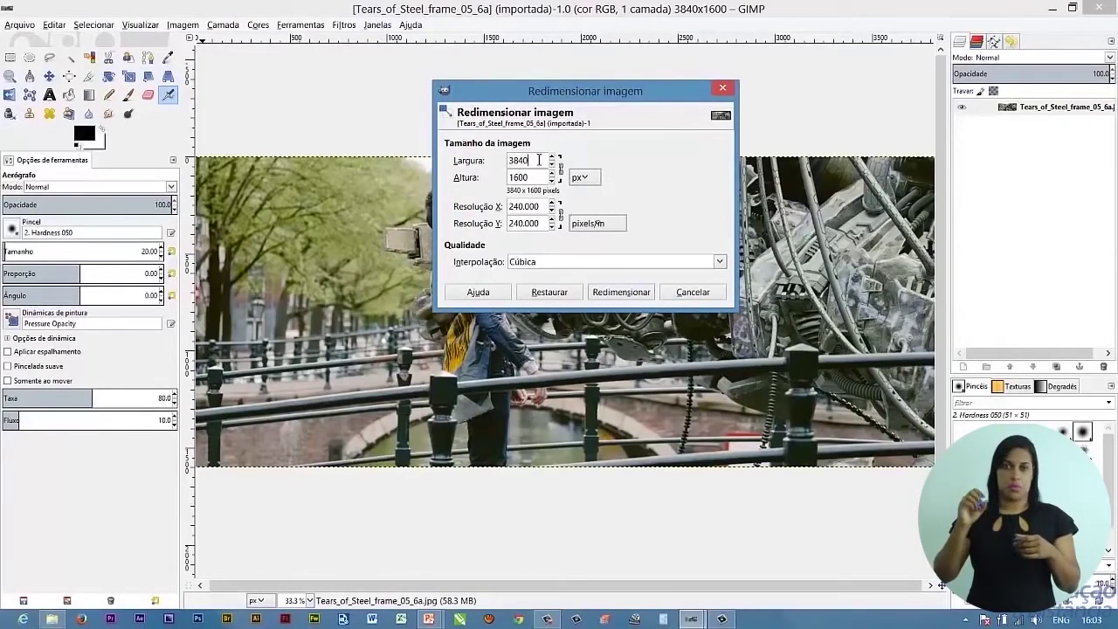
pyautogui.moveTo(536, 160); pyautogui.dragTo(503, 164)
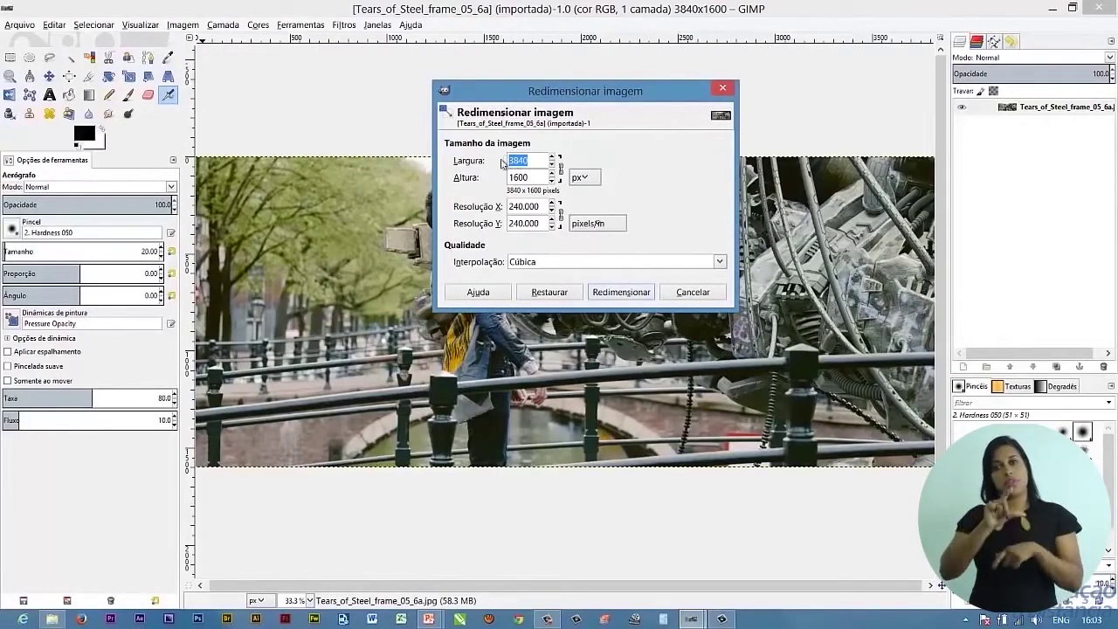
# - Unlink the proportions chain and scale the frame to 900×100 pixels
pyautogui.write('900')
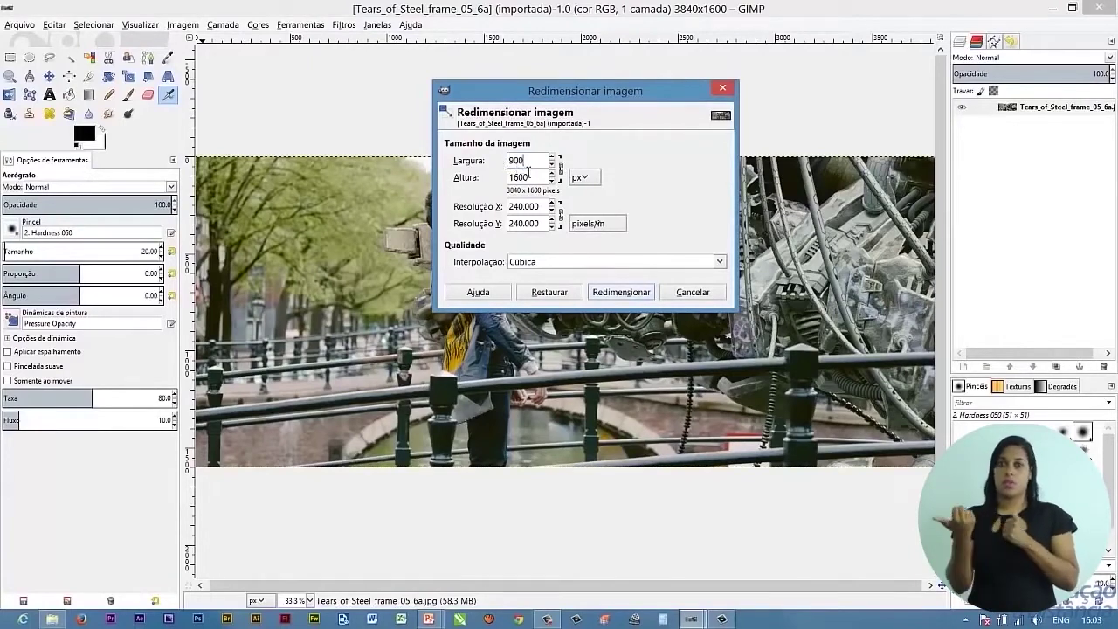
pyautogui.click(532, 177)
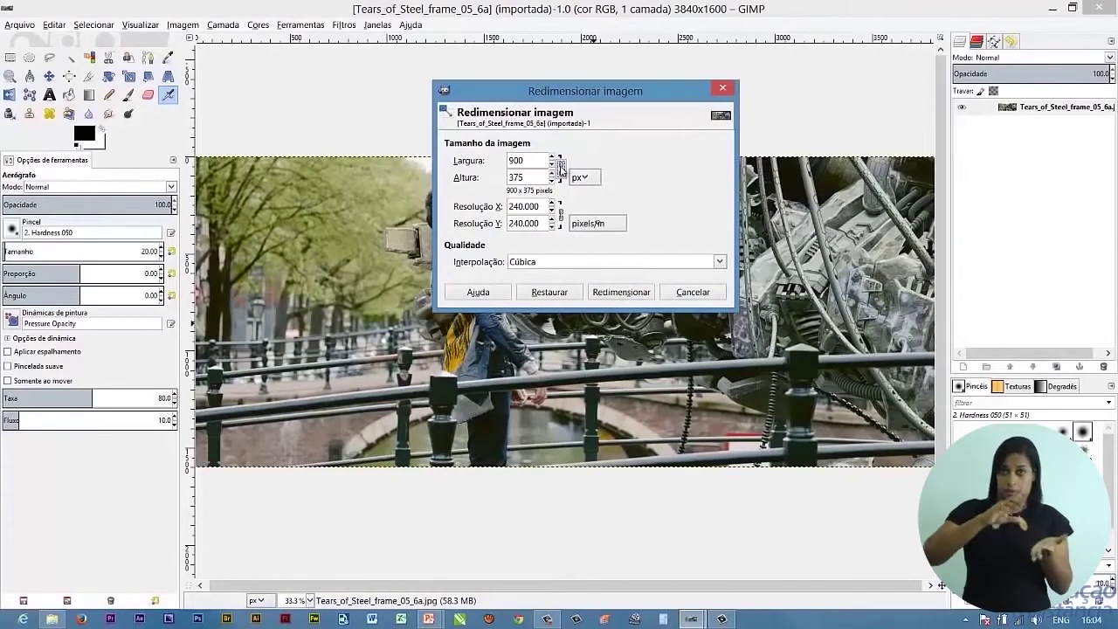
pyautogui.click(561, 167)
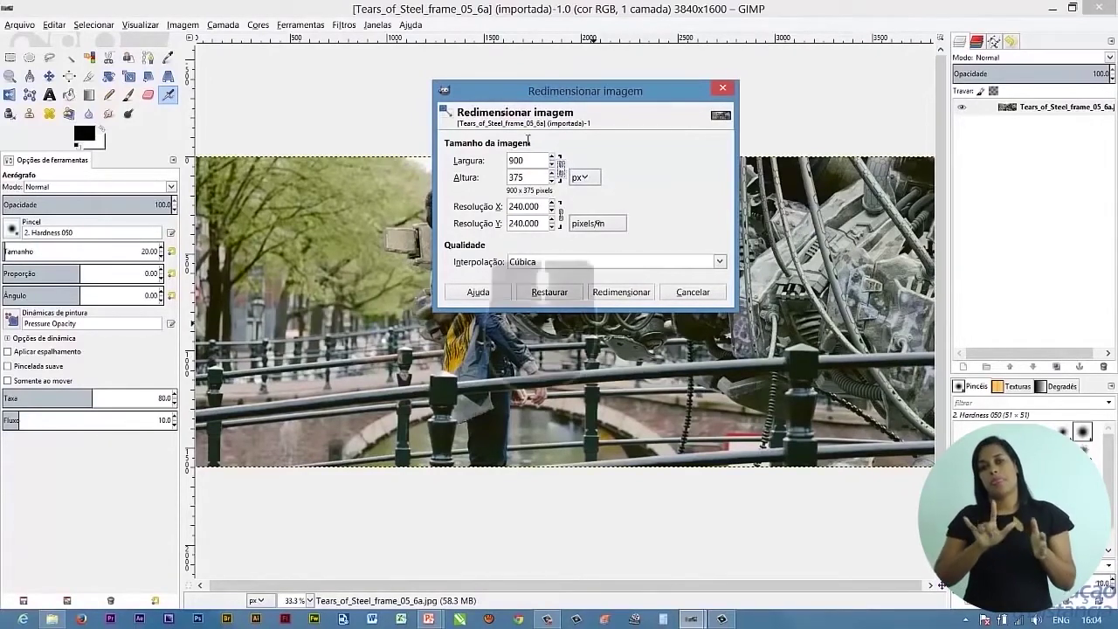
pyautogui.click(534, 159)
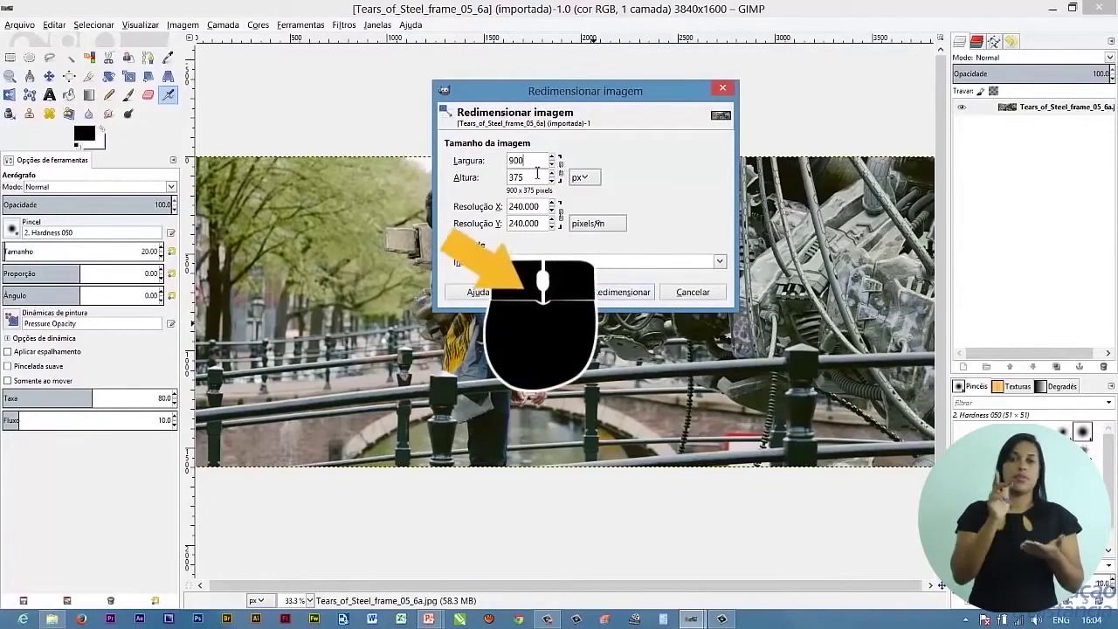
pyautogui.doubleClick(510, 176)
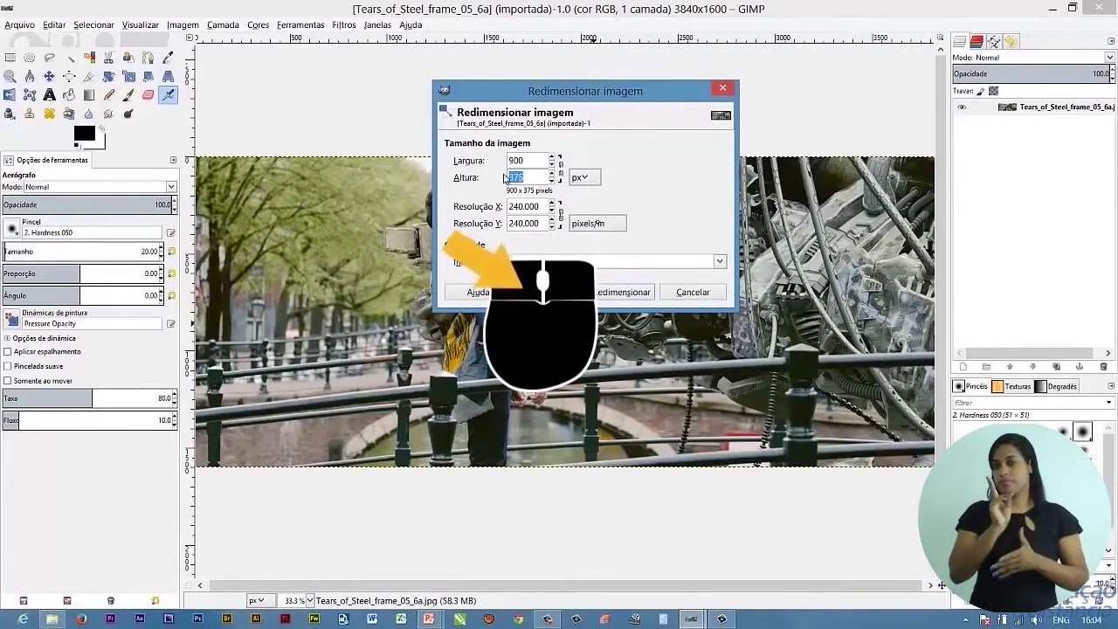
pyautogui.write('100')
pyautogui.click(538, 162)
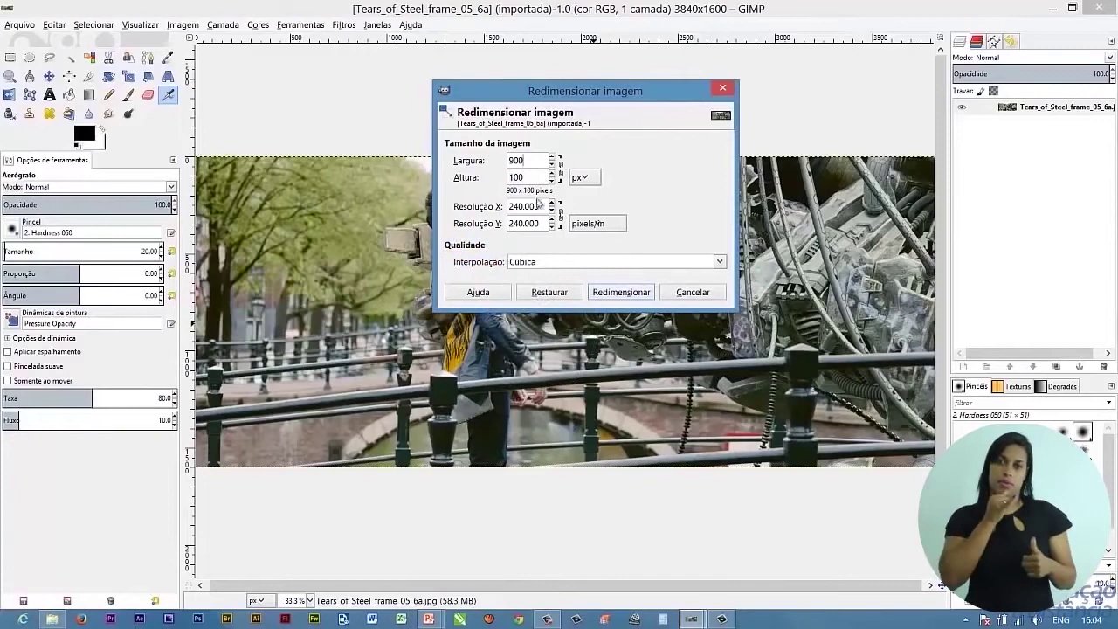
pyautogui.click(618, 291)
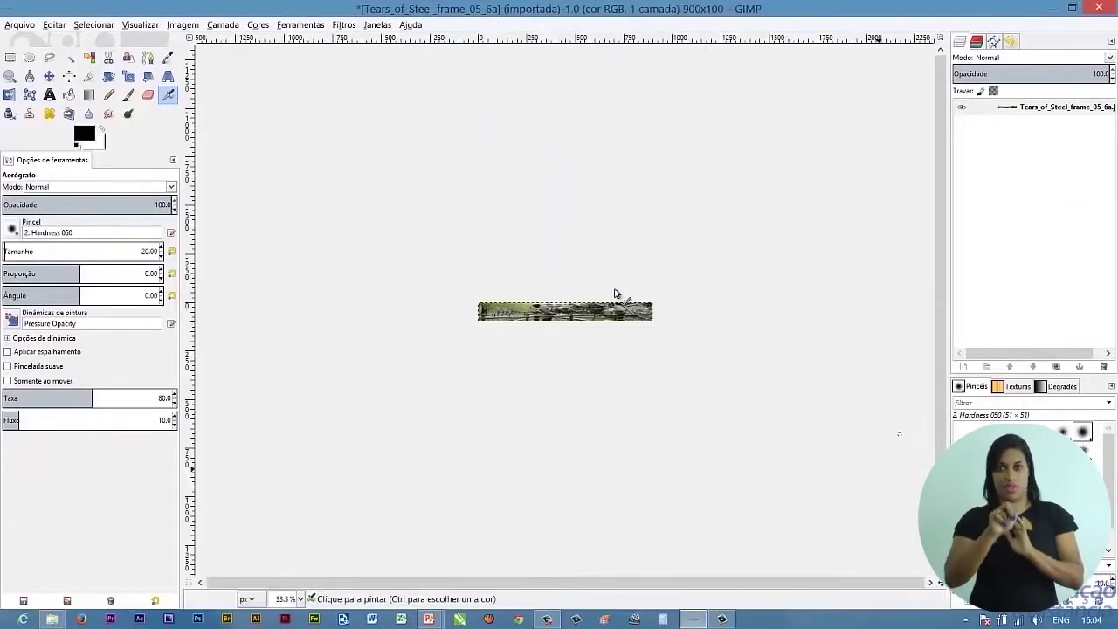
pyautogui.click(301, 599)
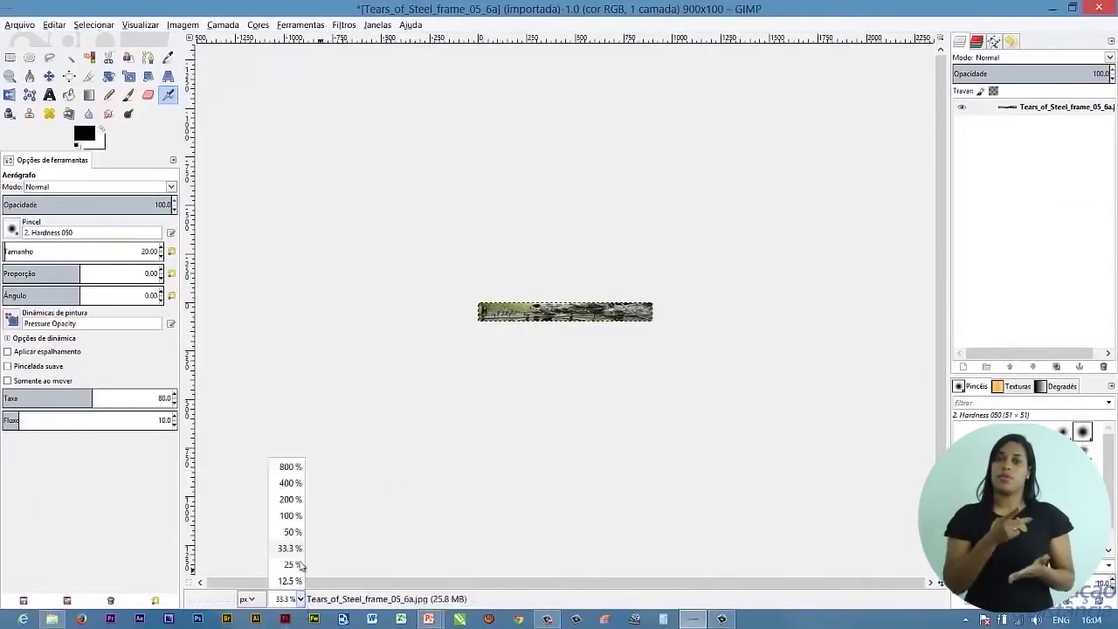
pyautogui.click(288, 515)
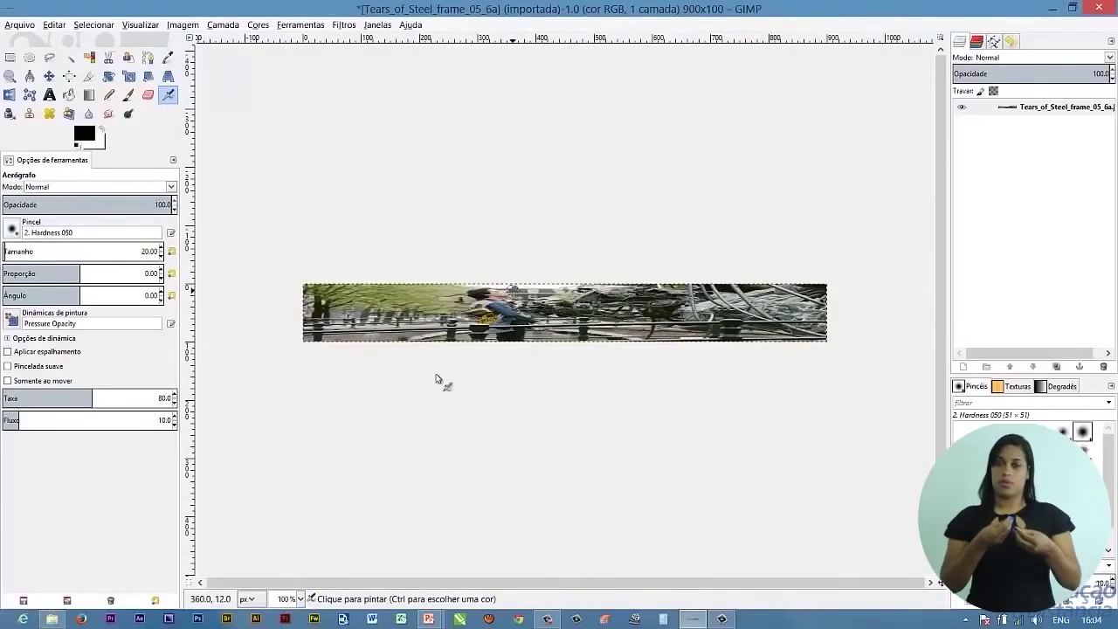
pyautogui.click(300, 599)
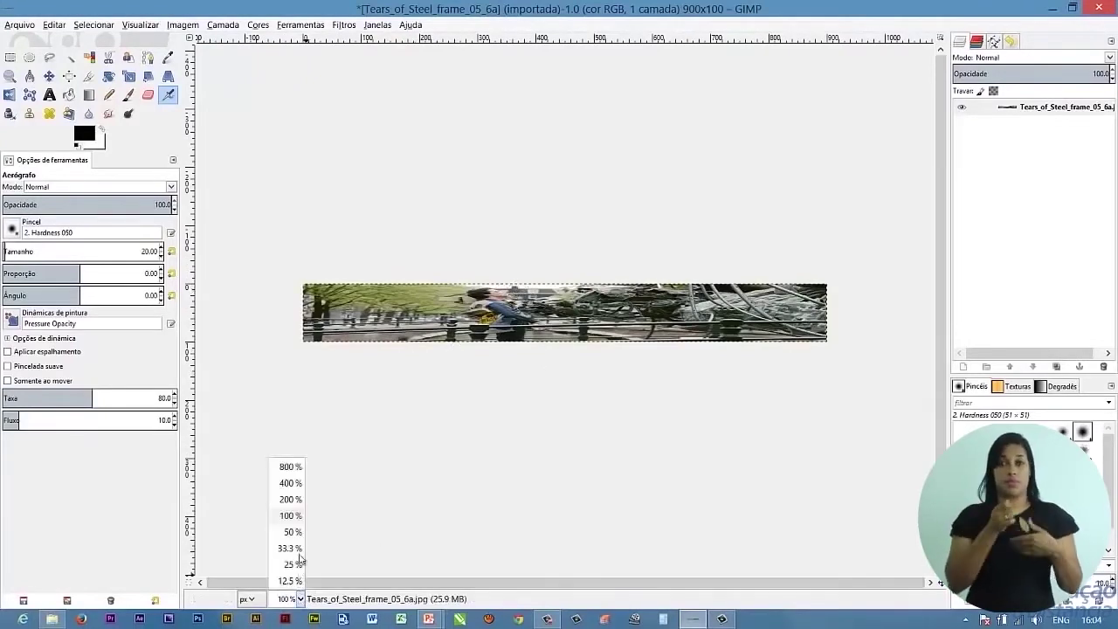
pyautogui.click(291, 548)
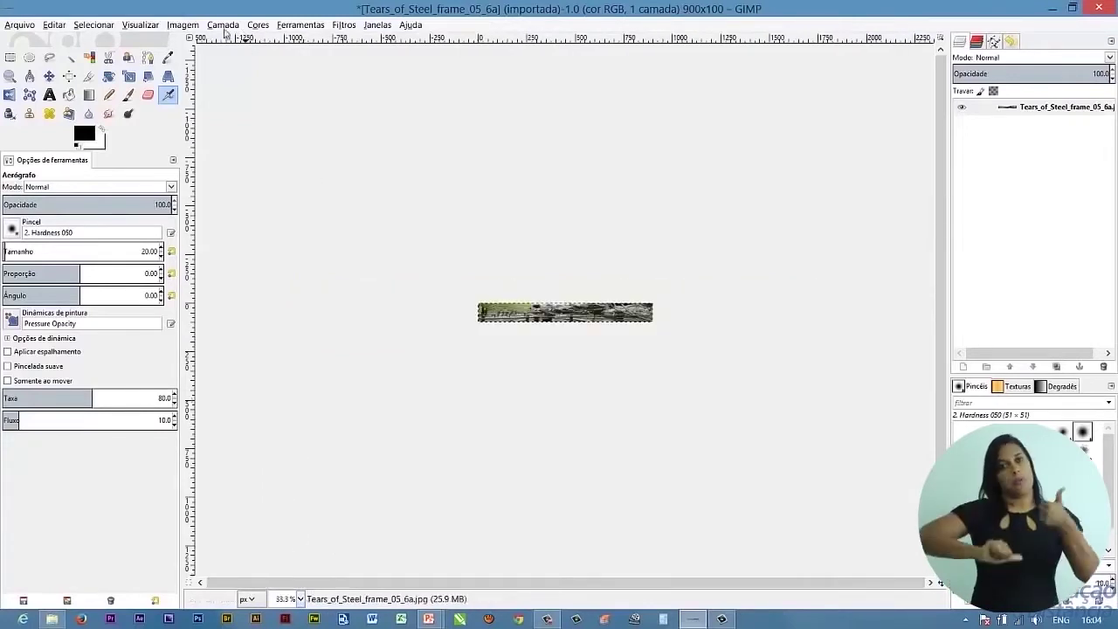
pyautogui.click(189, 26)
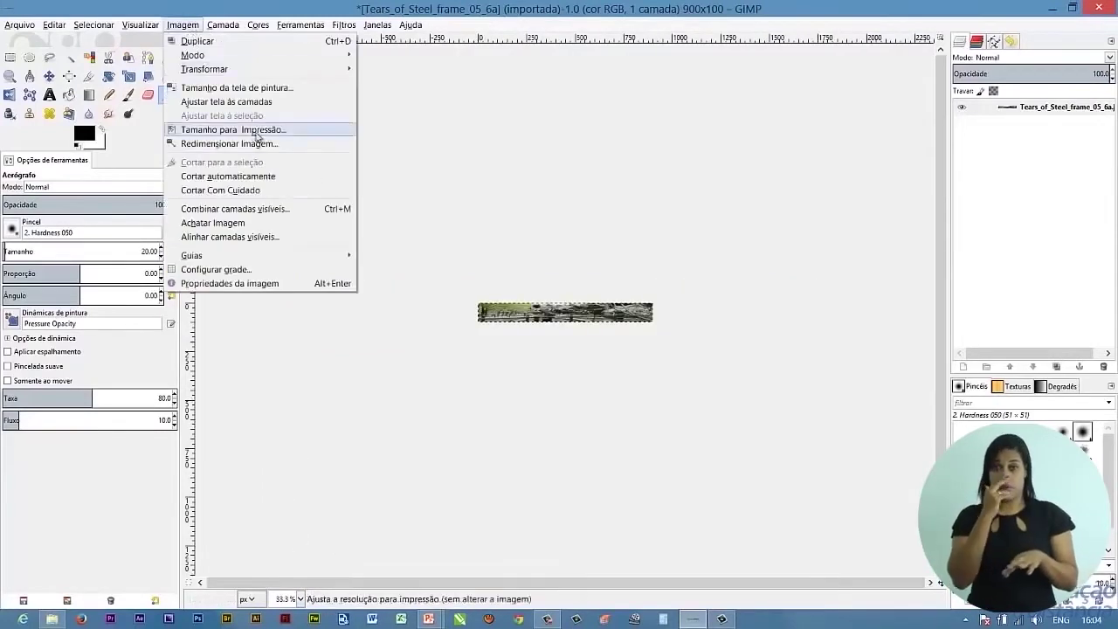
pyautogui.click(529, 203)
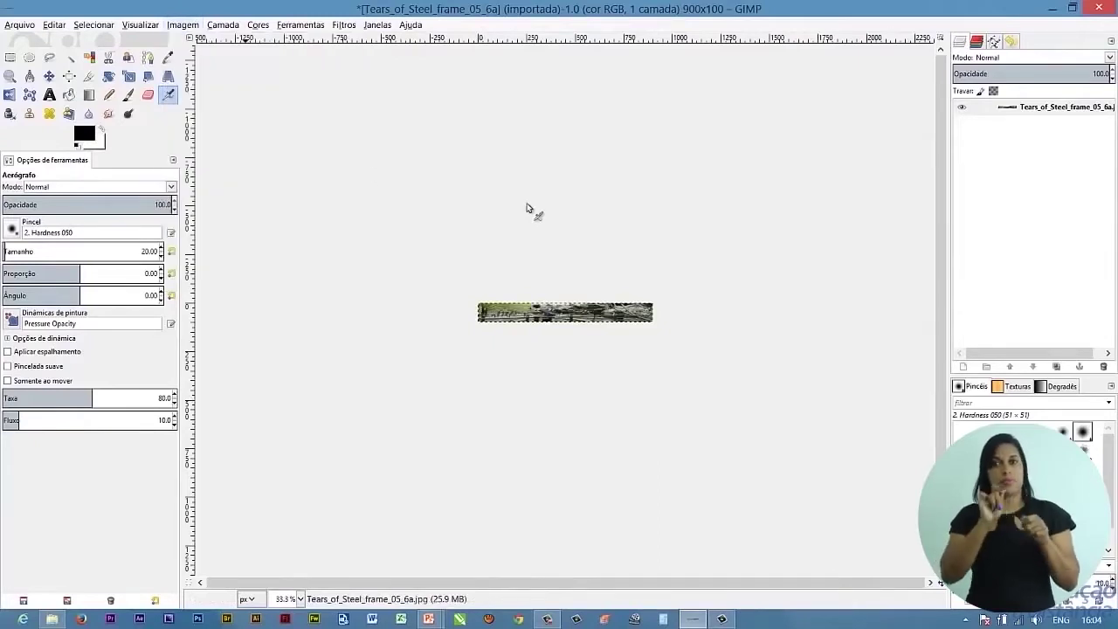
pyautogui.click(54, 25)
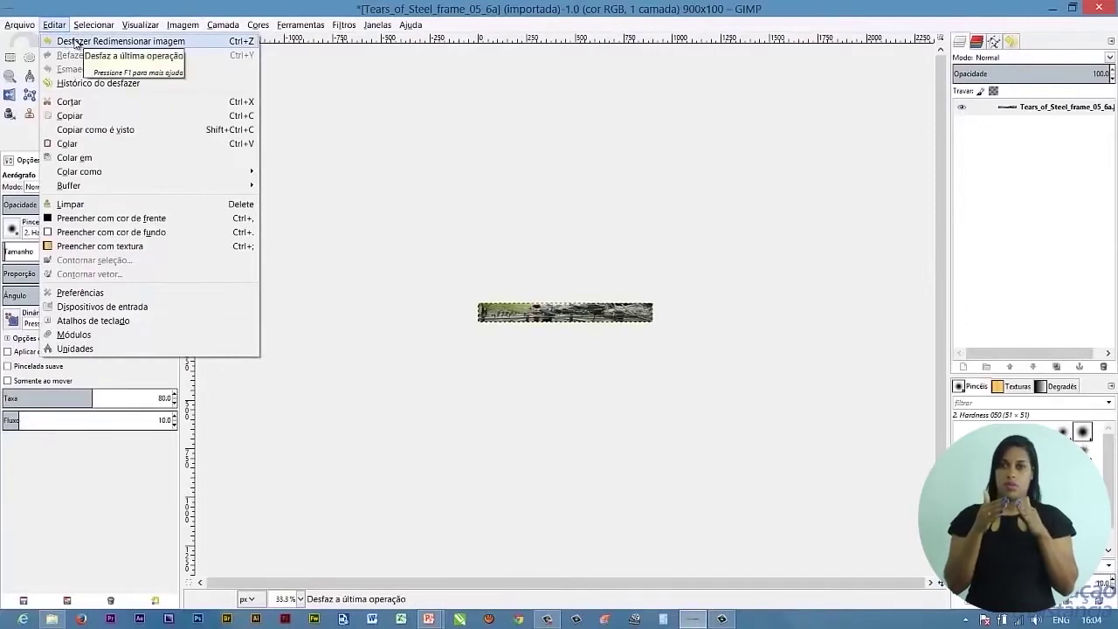
# - Undo the 900×100 resize, restoring the frame to 3840×1600
pyautogui.click(75, 41)
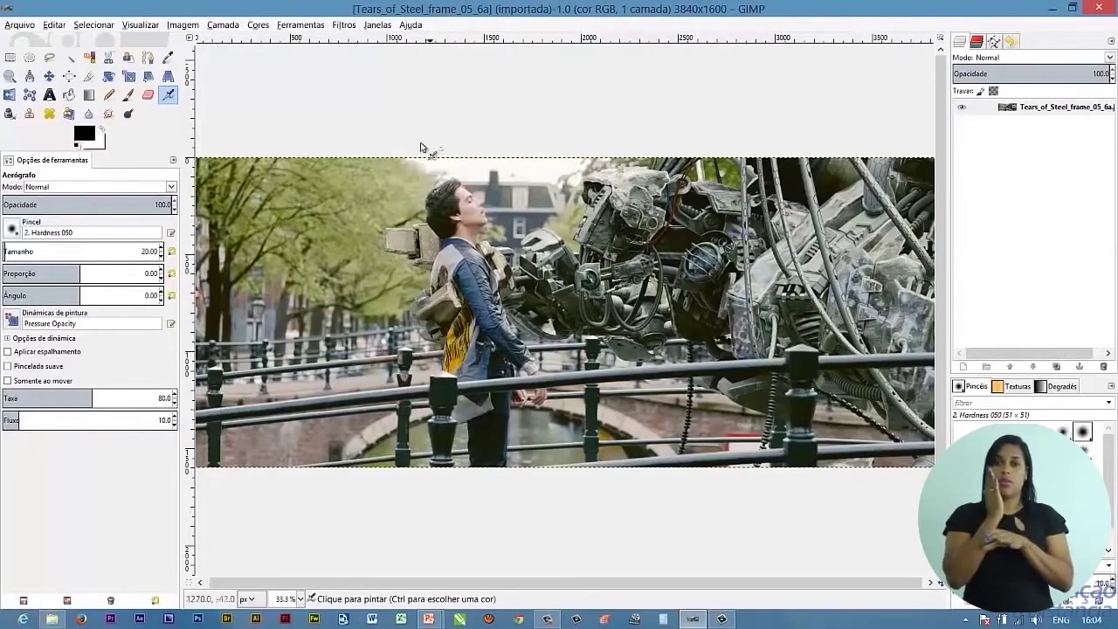
pyautogui.click(174, 25)
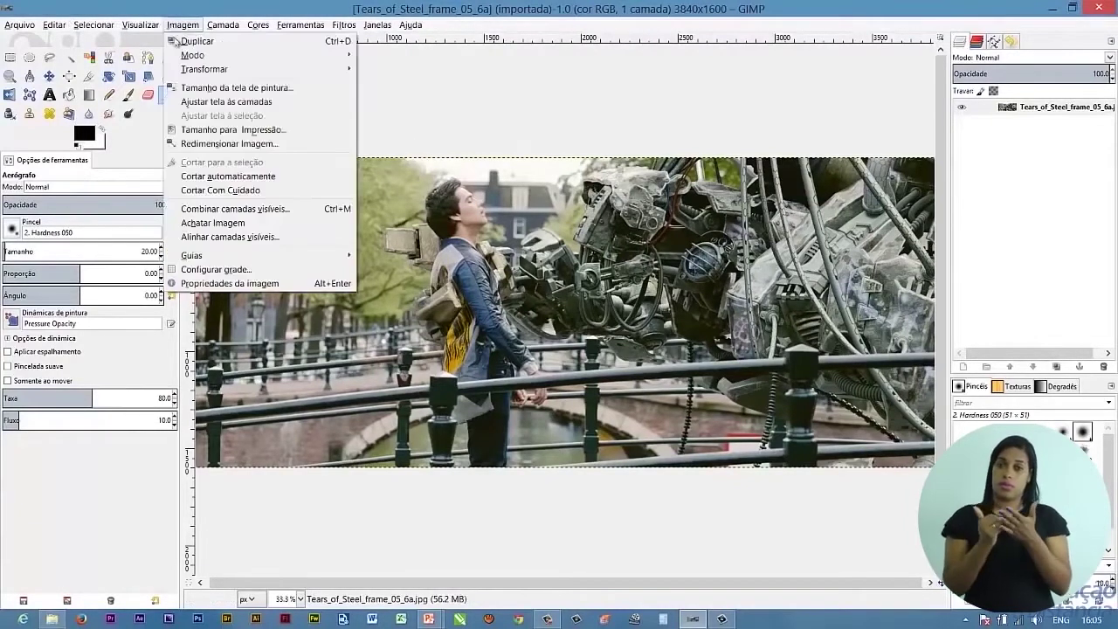
# - Resize the frame with linked proportions to width 800, giving 800×333
pyautogui.click(260, 144)
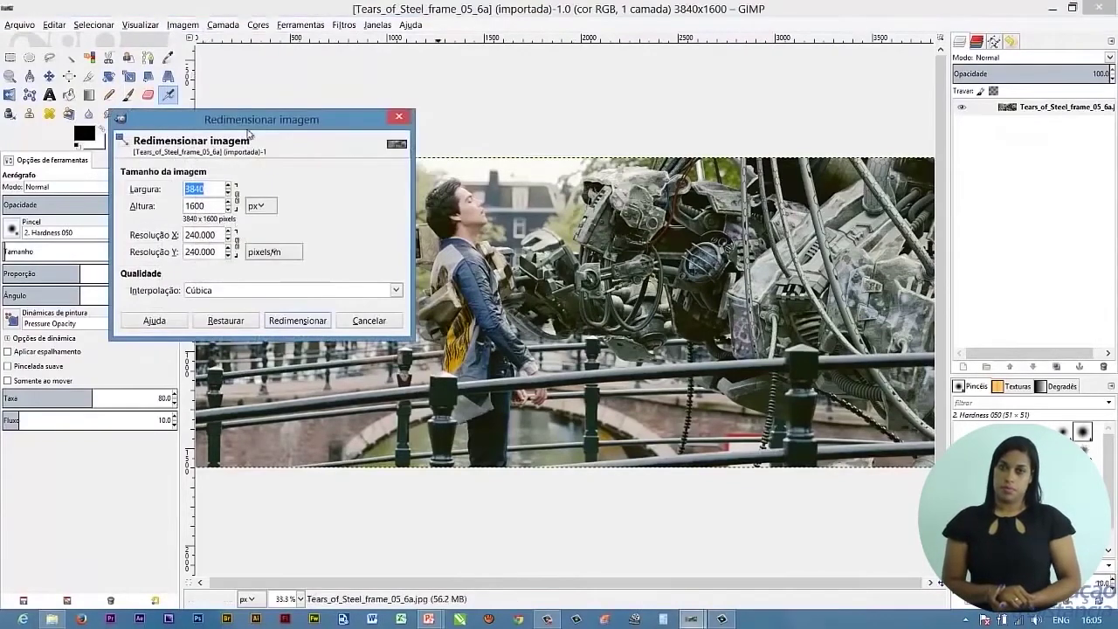
pyautogui.moveTo(253, 127); pyautogui.dragTo(589, 161)
pyautogui.write('800')
pyautogui.click(546, 240)
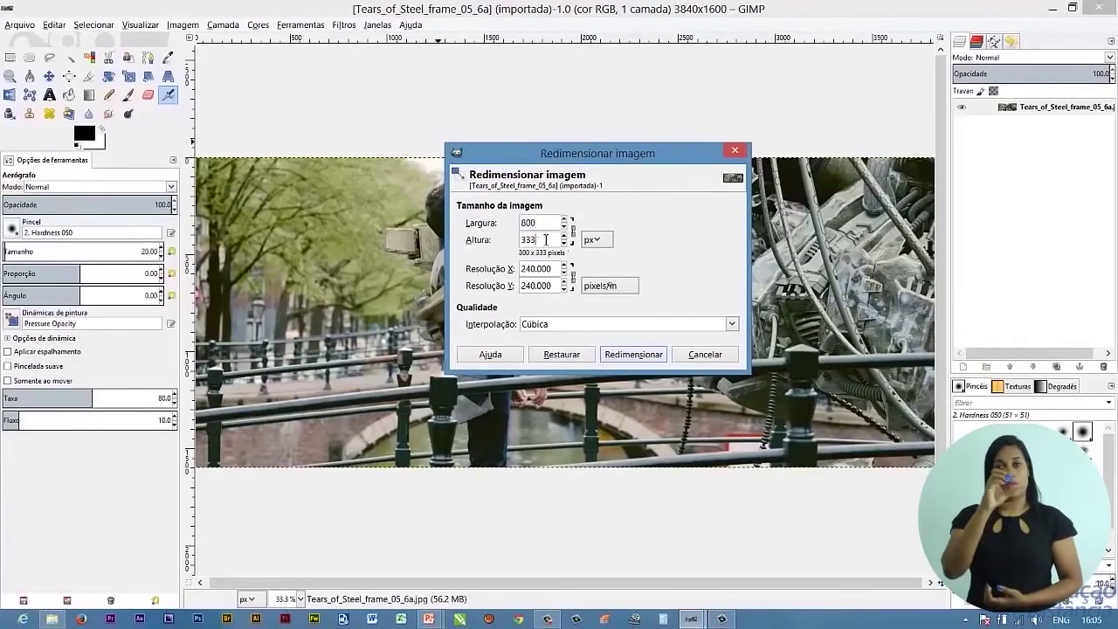
pyautogui.click(635, 354)
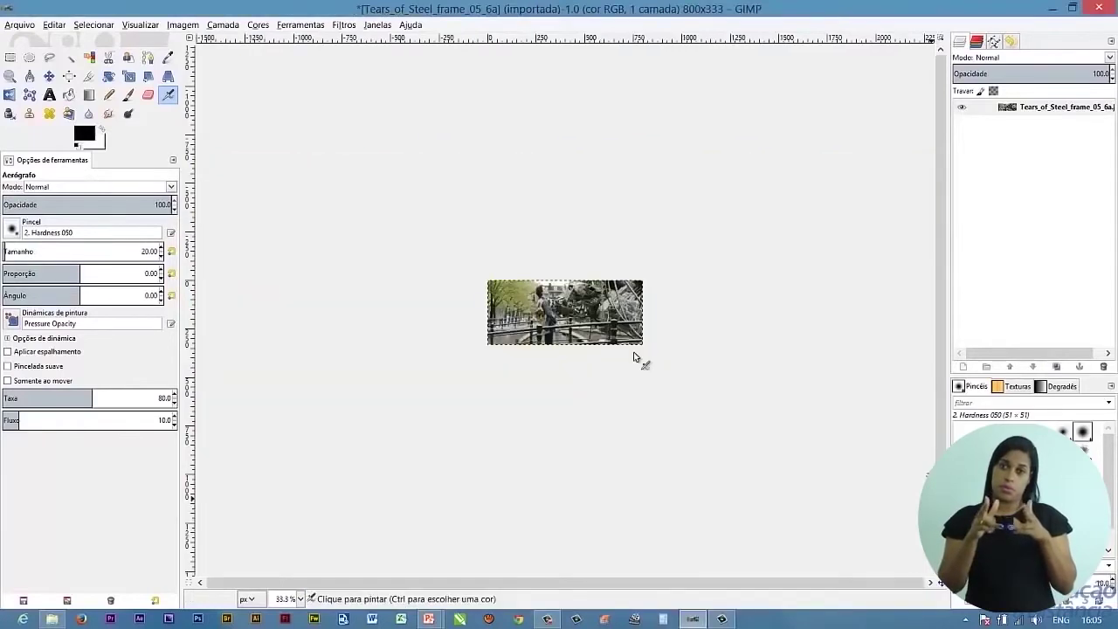
pyautogui.click(300, 599)
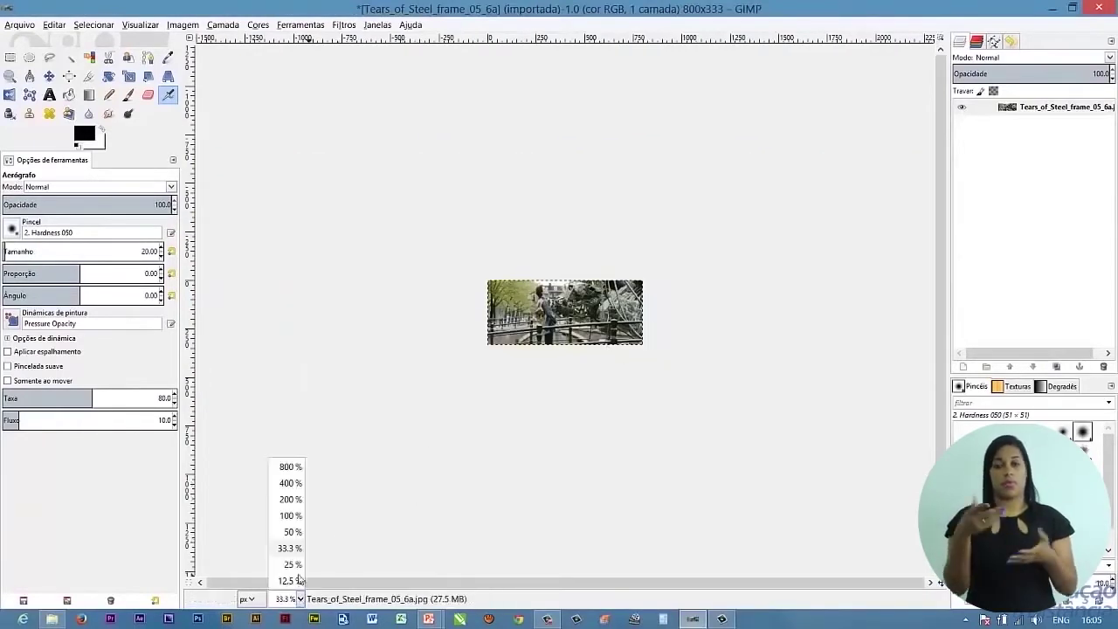
# - Set the zoom to 100% and inspect the 800×333 frame
pyautogui.click(294, 518)
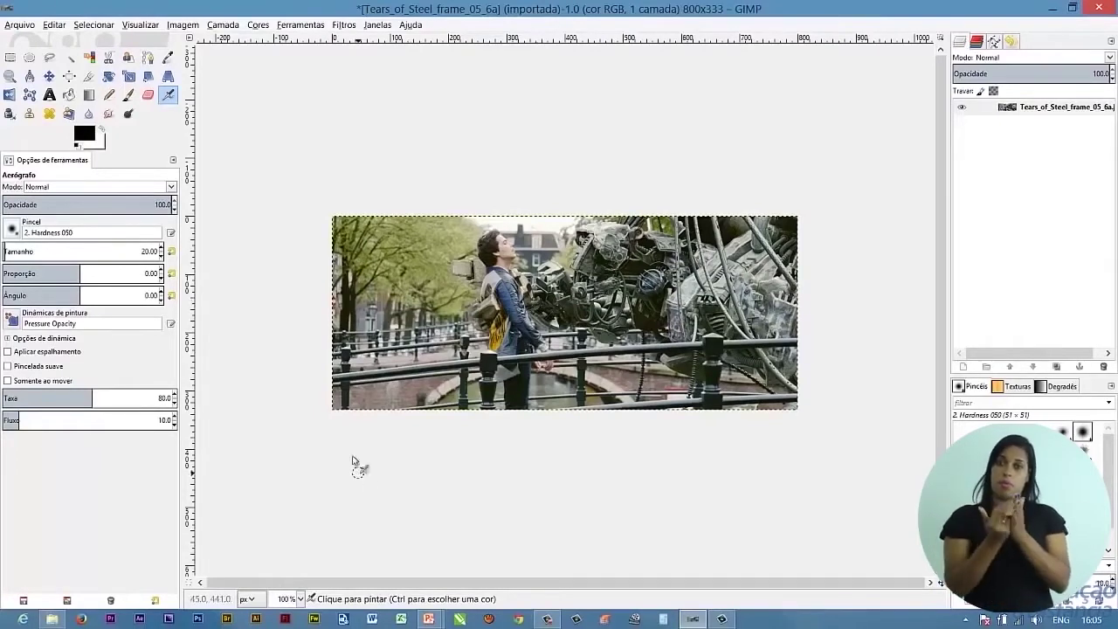
pyautogui.scroll(4, 438, 305)
# - Undo the resize to restore the full 3840×1600 frame and zoom to 33.3%
pyautogui.hotkey('ctrl', 'z')
pyautogui.click(300, 599)
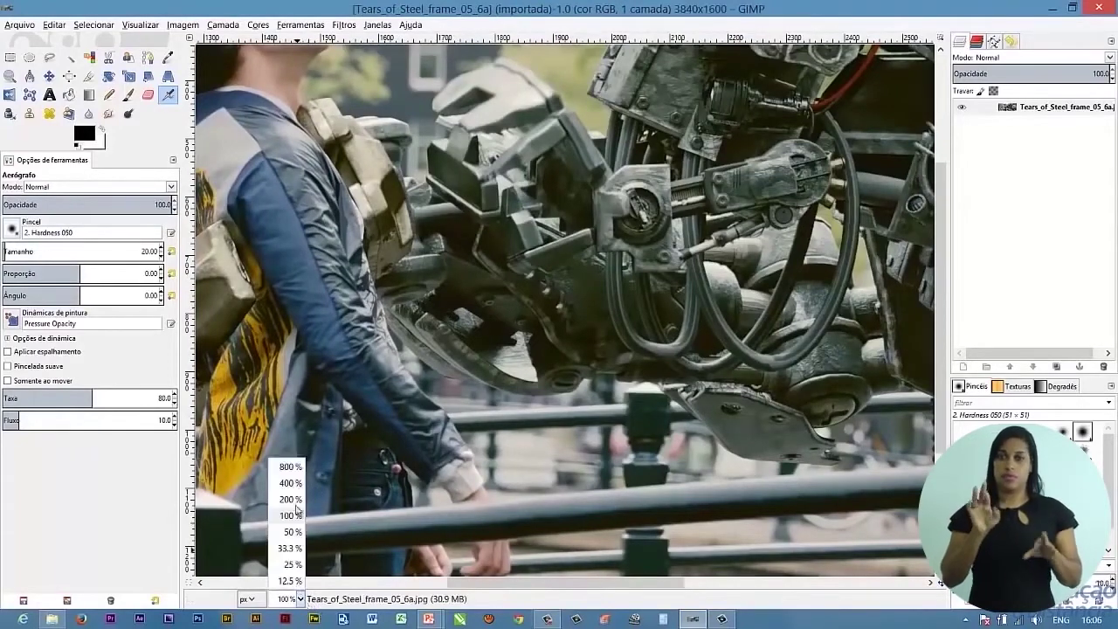
pyautogui.click(291, 548)
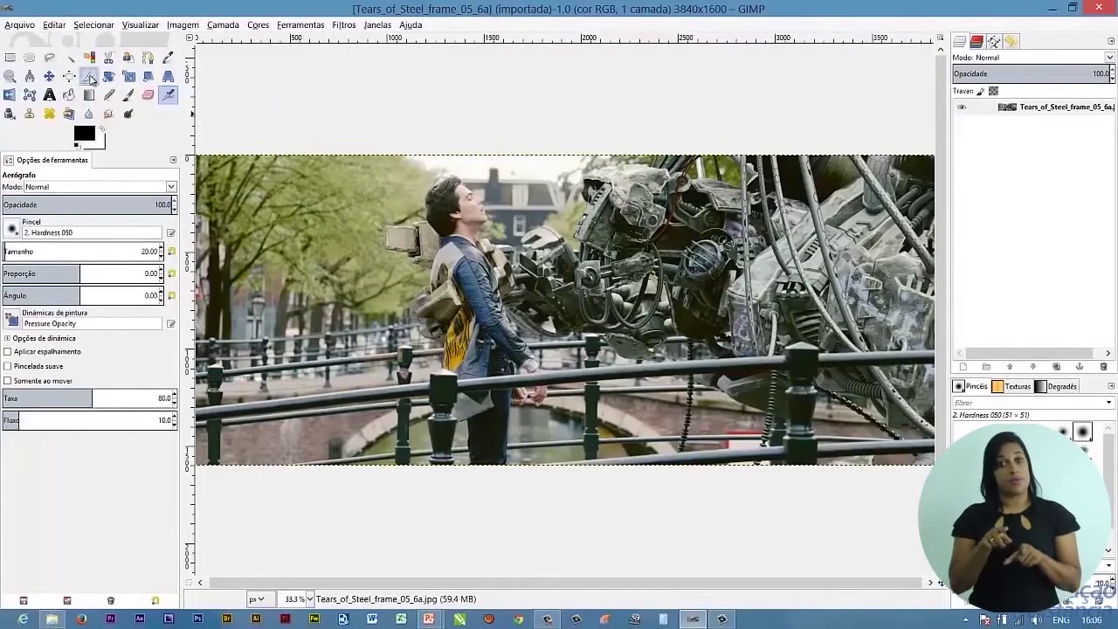
# - Mark a 1077×1587 crop area around the young man with the Crop tool
pyautogui.click(89, 77)
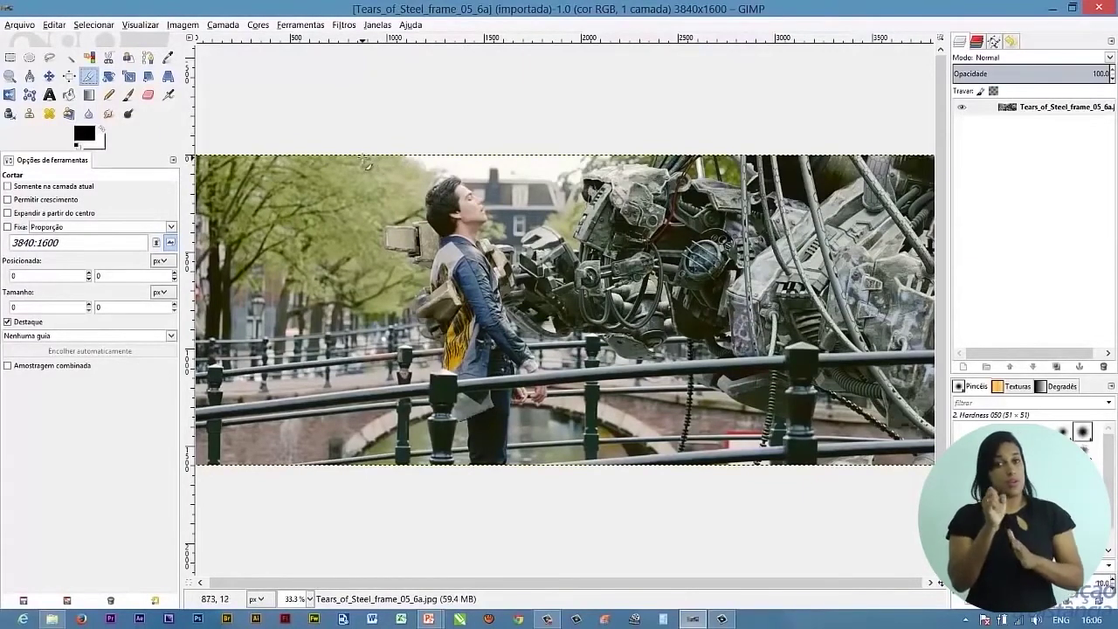
pyautogui.moveTo(364, 158); pyautogui.dragTo(466, 279)
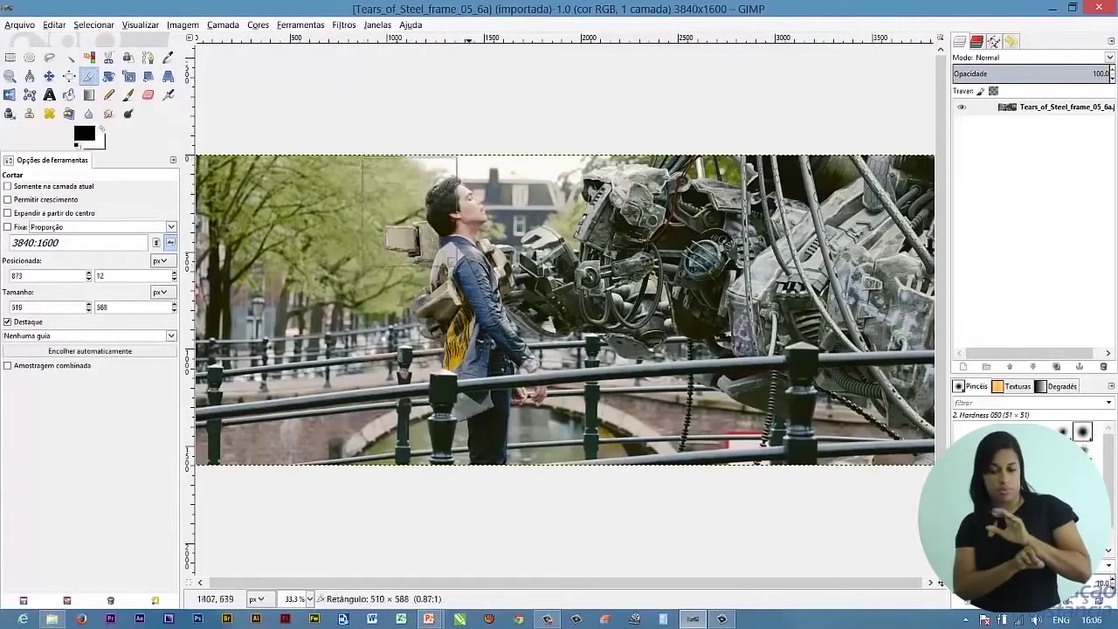
pyautogui.moveTo(466, 279); pyautogui.dragTo(576, 470)
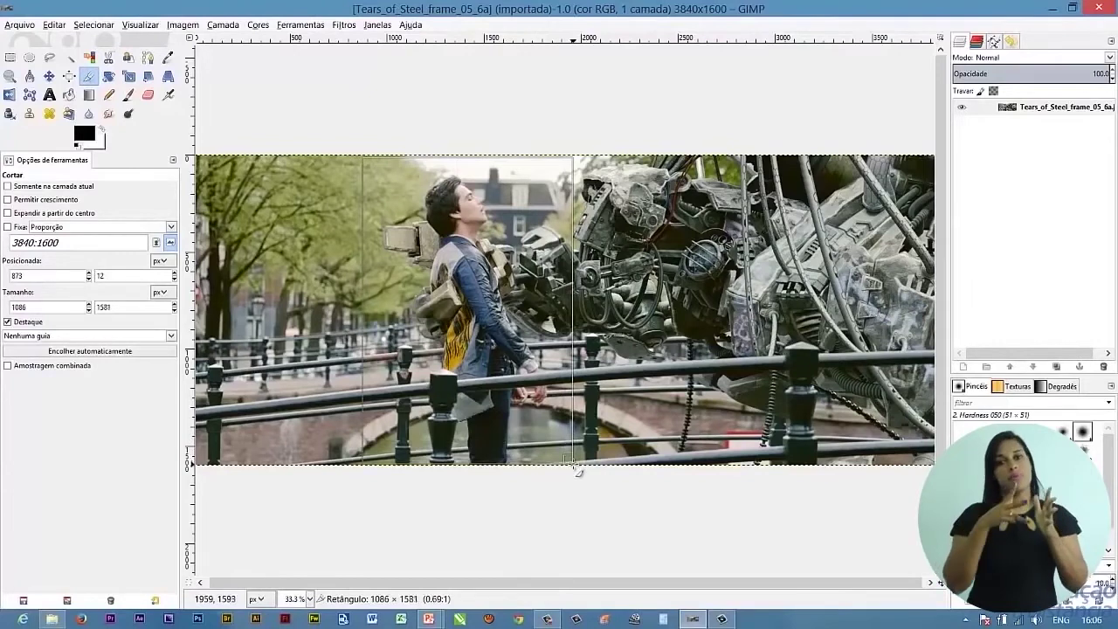
pyautogui.moveTo(574, 461); pyautogui.dragTo(573, 461)
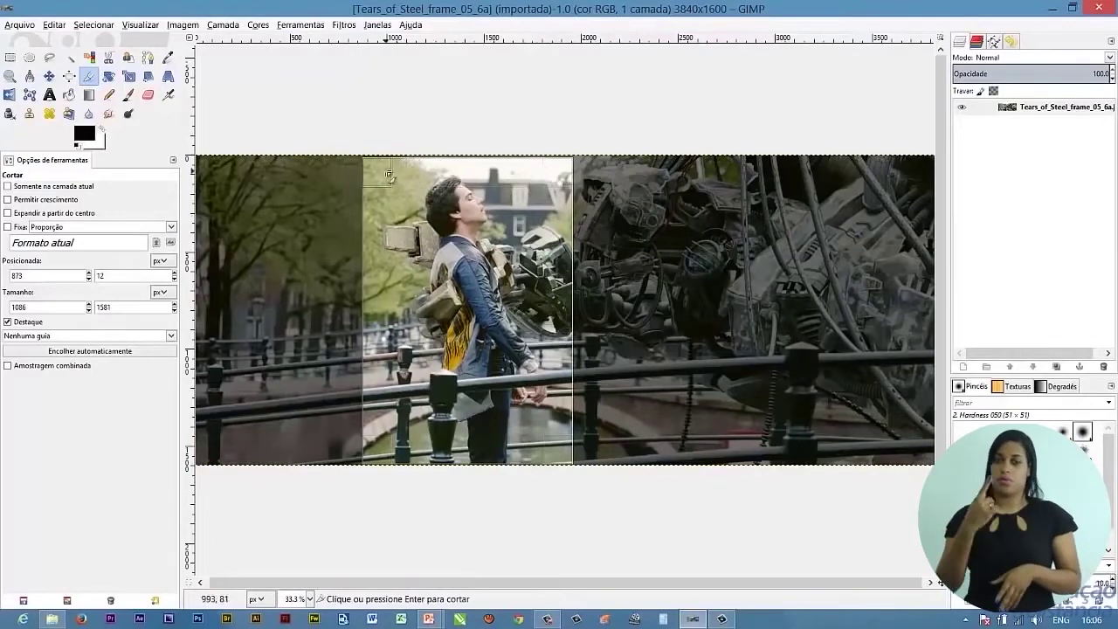
pyautogui.moveTo(367, 313)
pyautogui.mouseDown()
pyautogui.moveTo(371, 172)
pyautogui.moveTo(387, 173)
pyautogui.mouseUp()
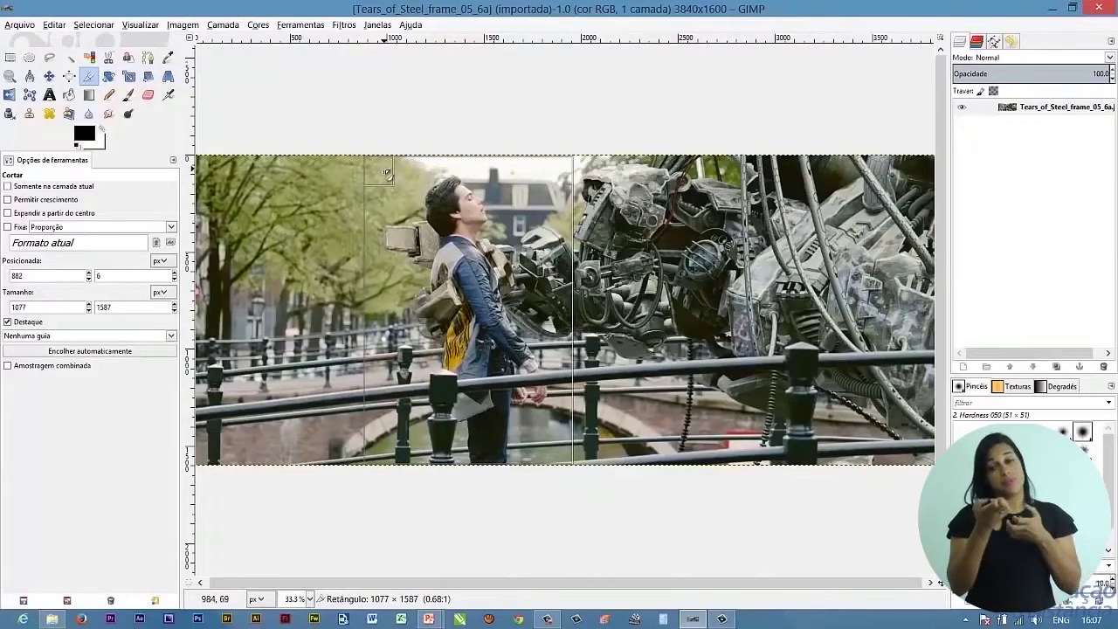
pyautogui.moveTo(387, 173); pyautogui.dragTo(387, 173)
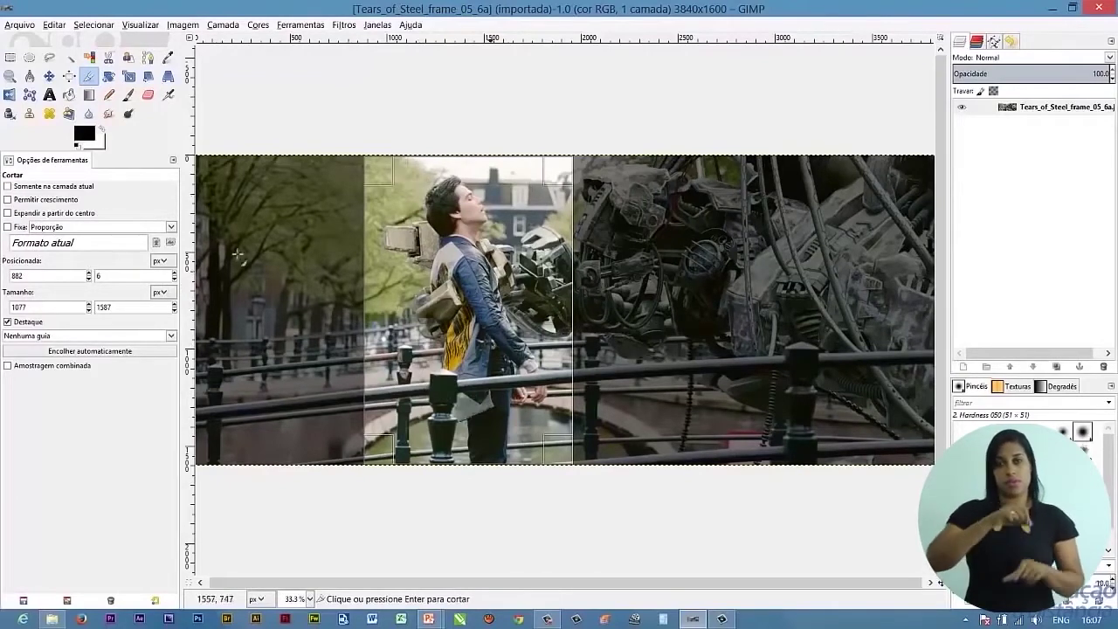
# - Set the crop size to 1100×1600, then adjust it to 1097×1600
pyautogui.doubleClick(16, 307)
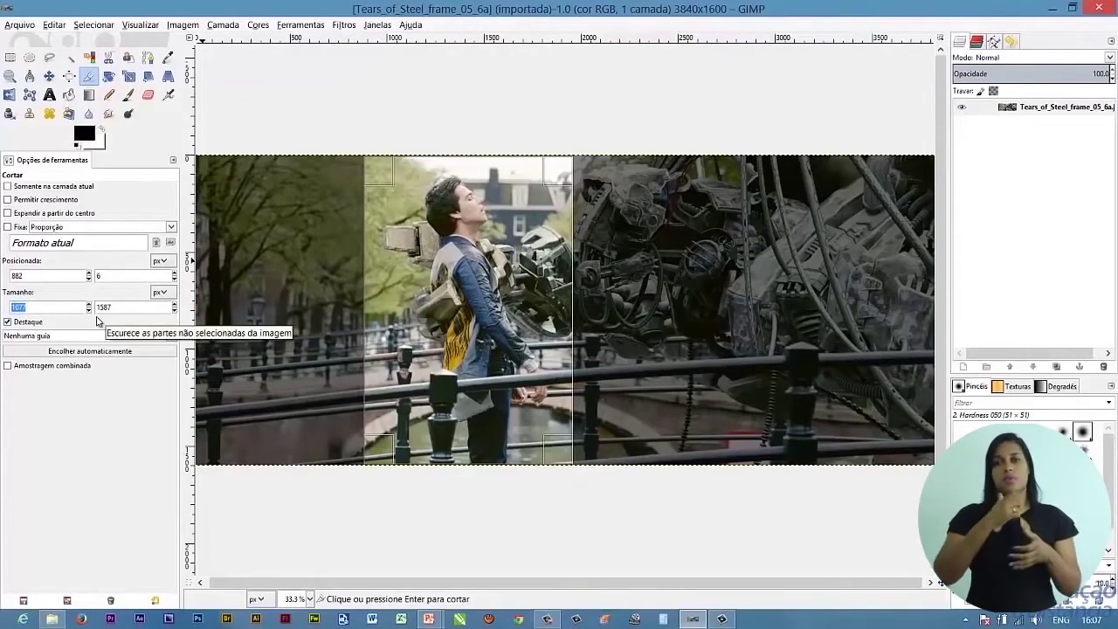
pyautogui.write('1100')
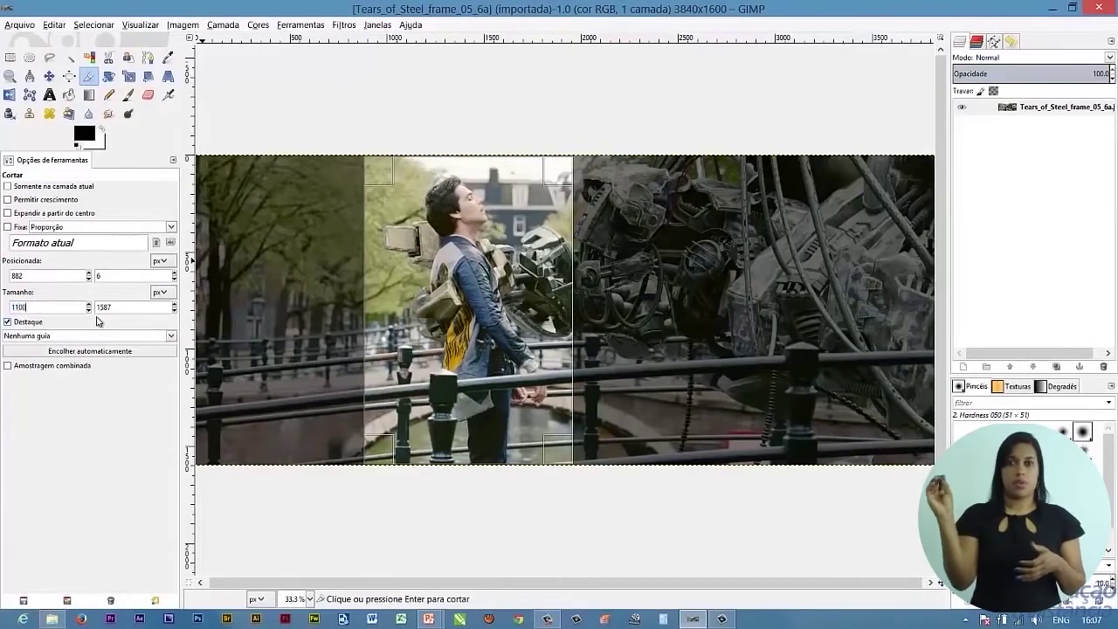
pyautogui.press('Return')
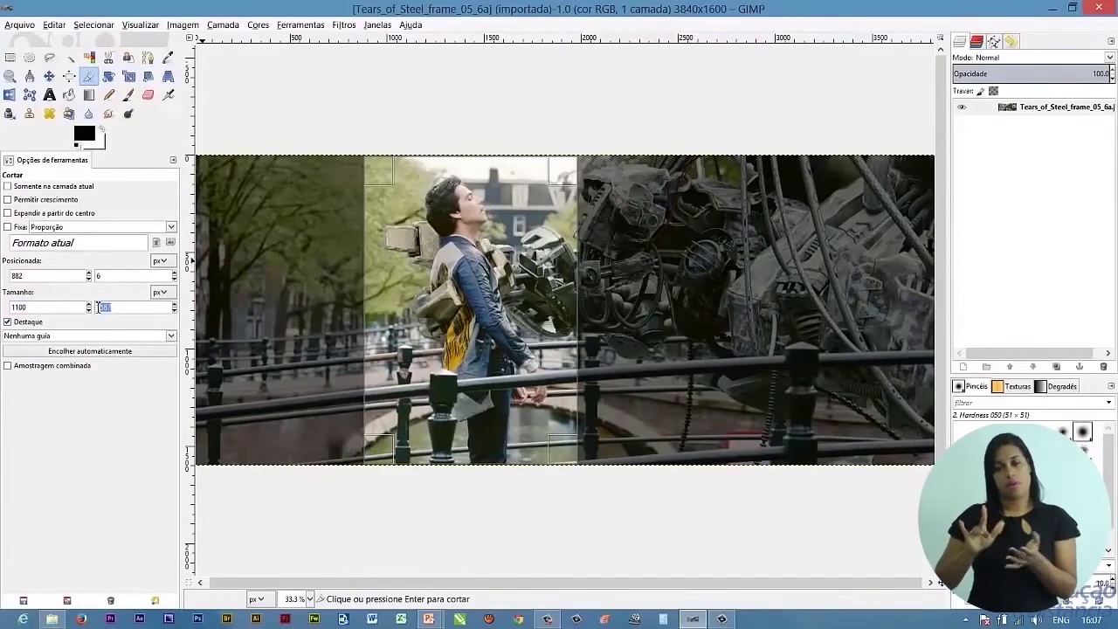
pyautogui.write('4')
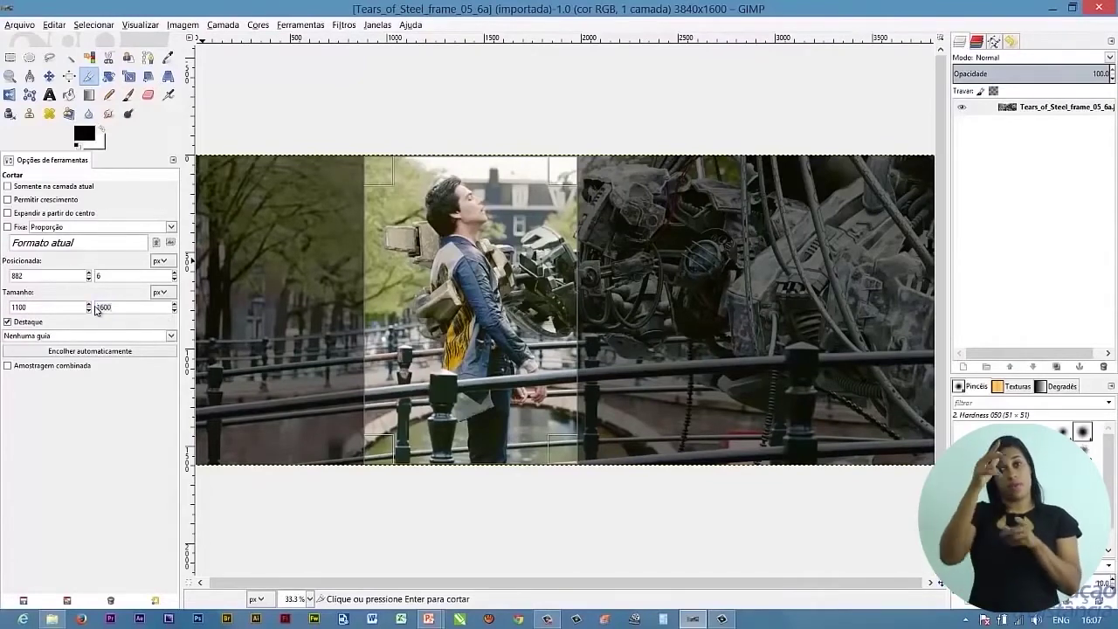
pyautogui.press('Return')
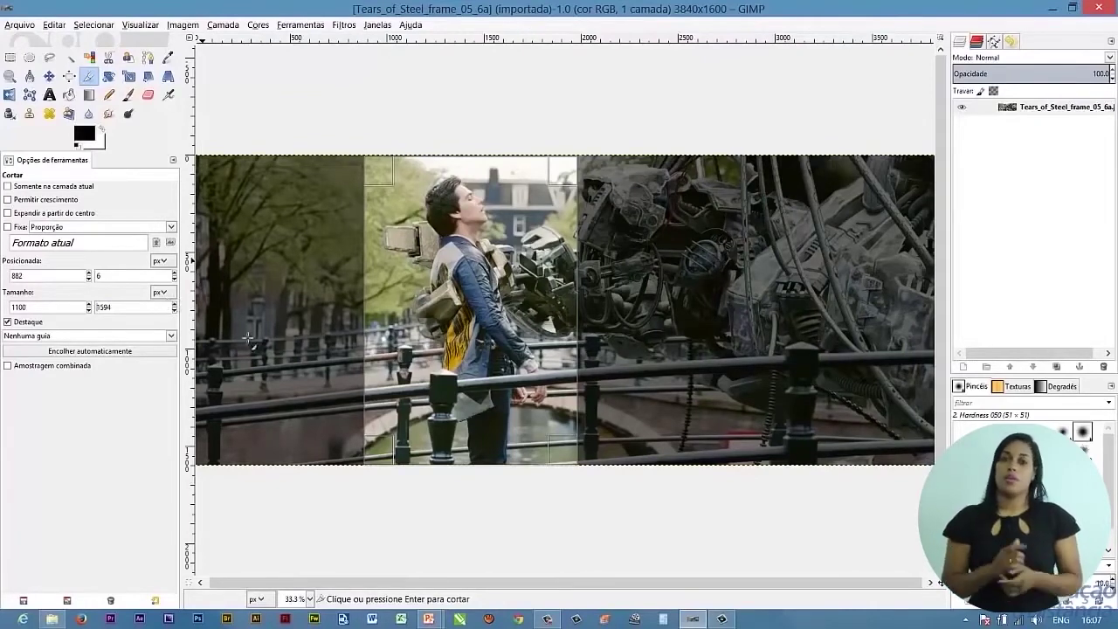
pyautogui.moveTo(374, 179); pyautogui.dragTo(374, 172)
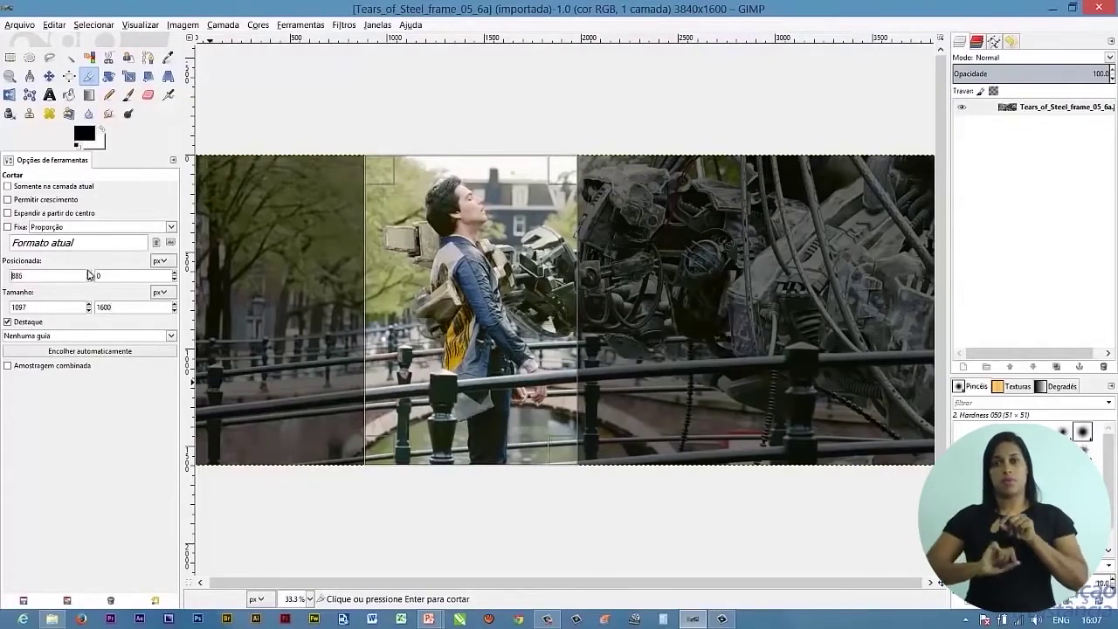
# - Position the crop's left edge at x 850 and apply the crop
pyautogui.scroll(3, 44, 278)
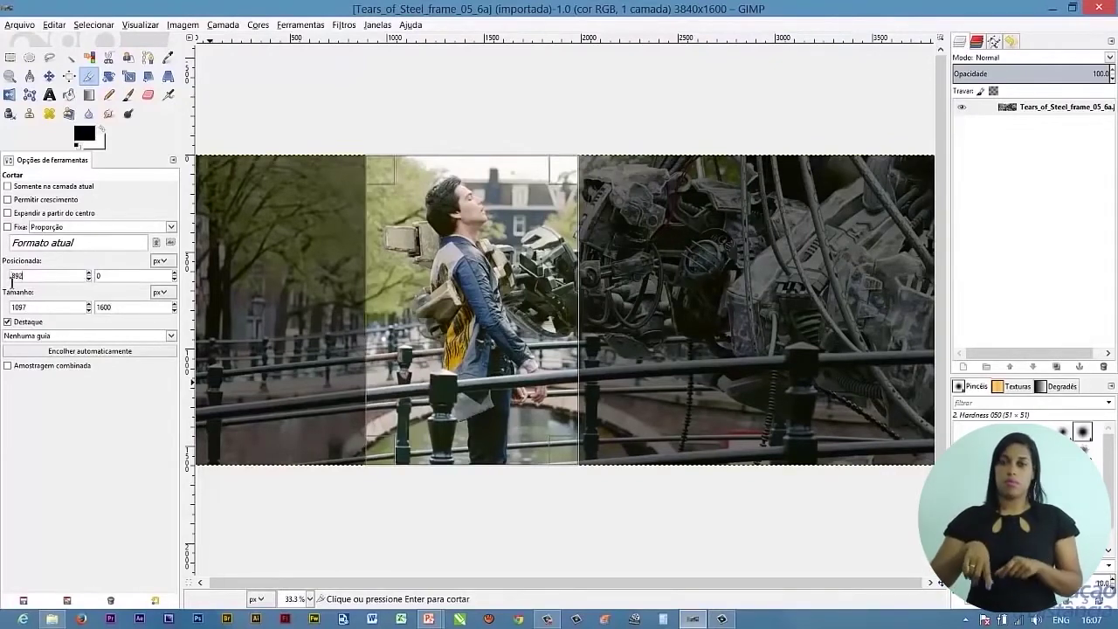
pyautogui.write('1200')
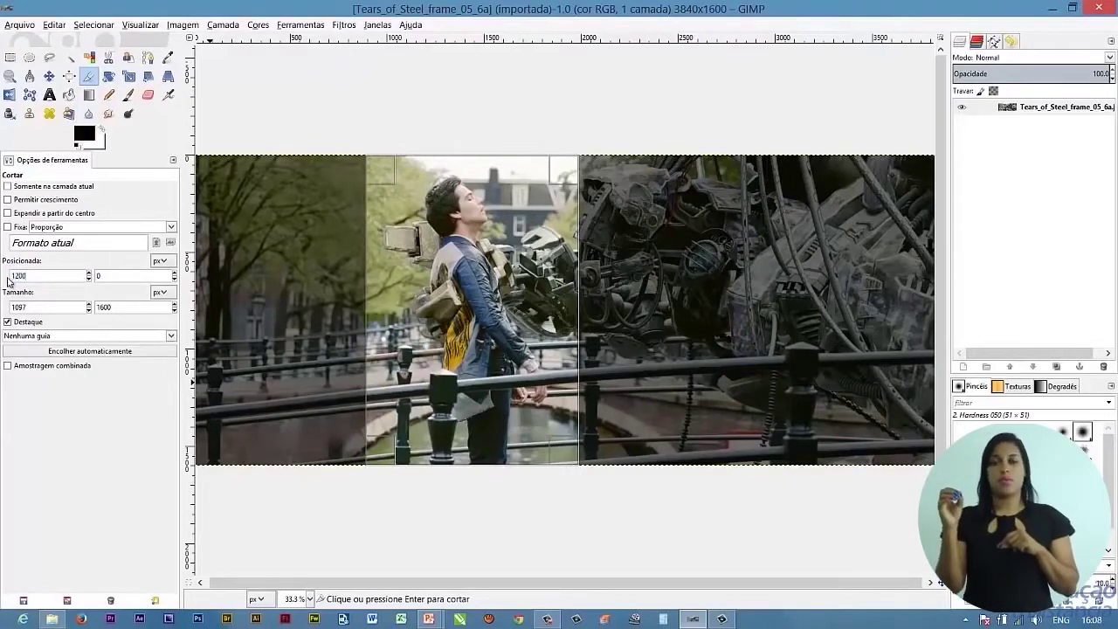
pyautogui.press('Return')
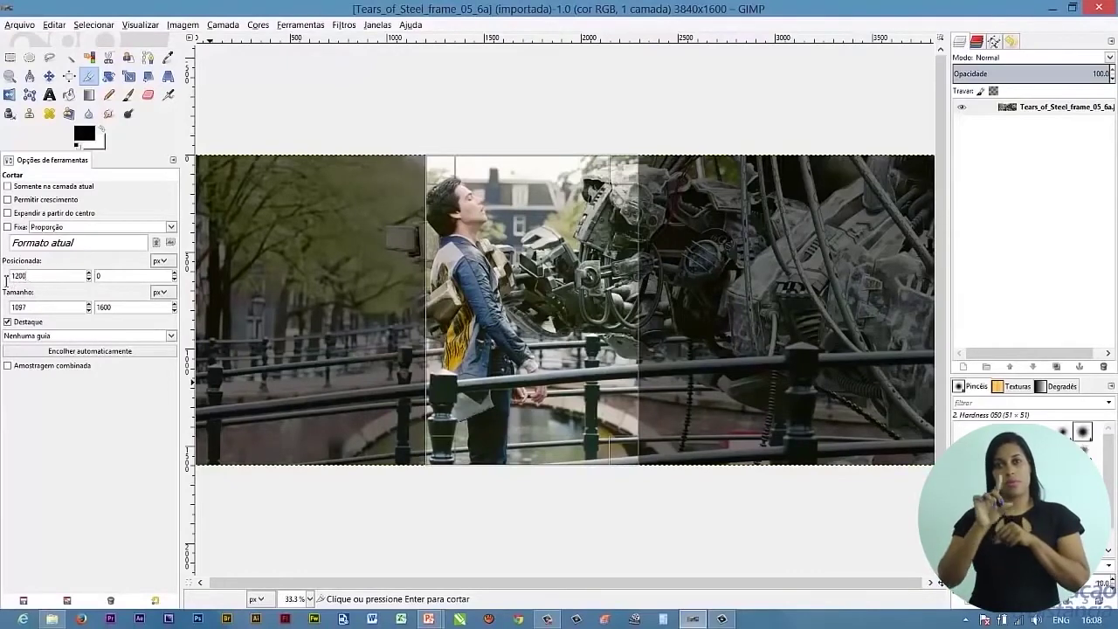
pyautogui.doubleClick(7, 278)
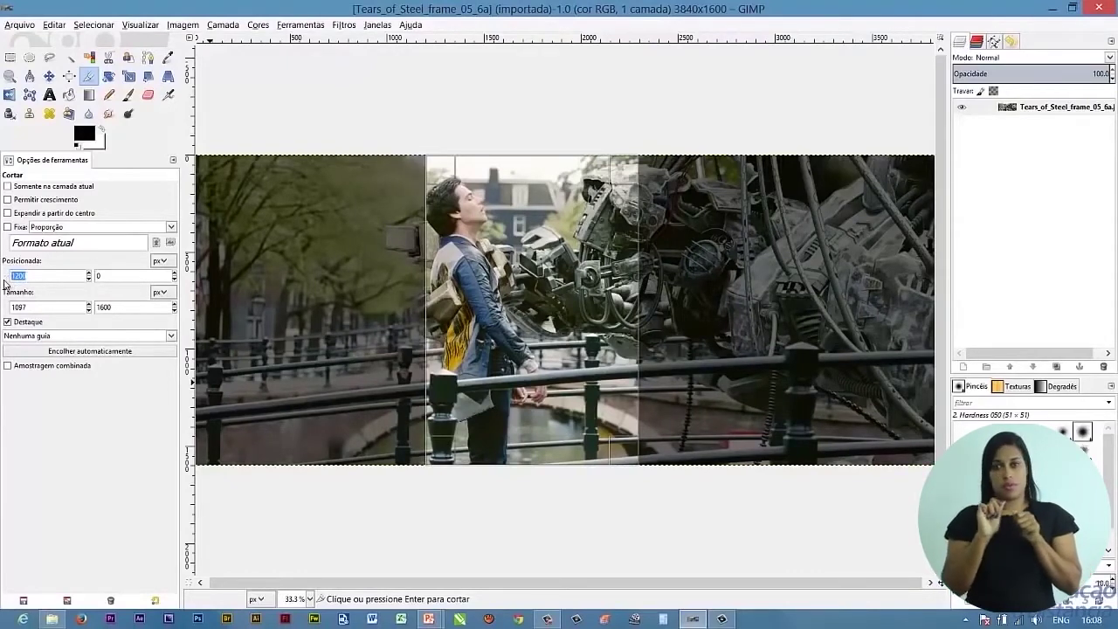
pyautogui.write('850')
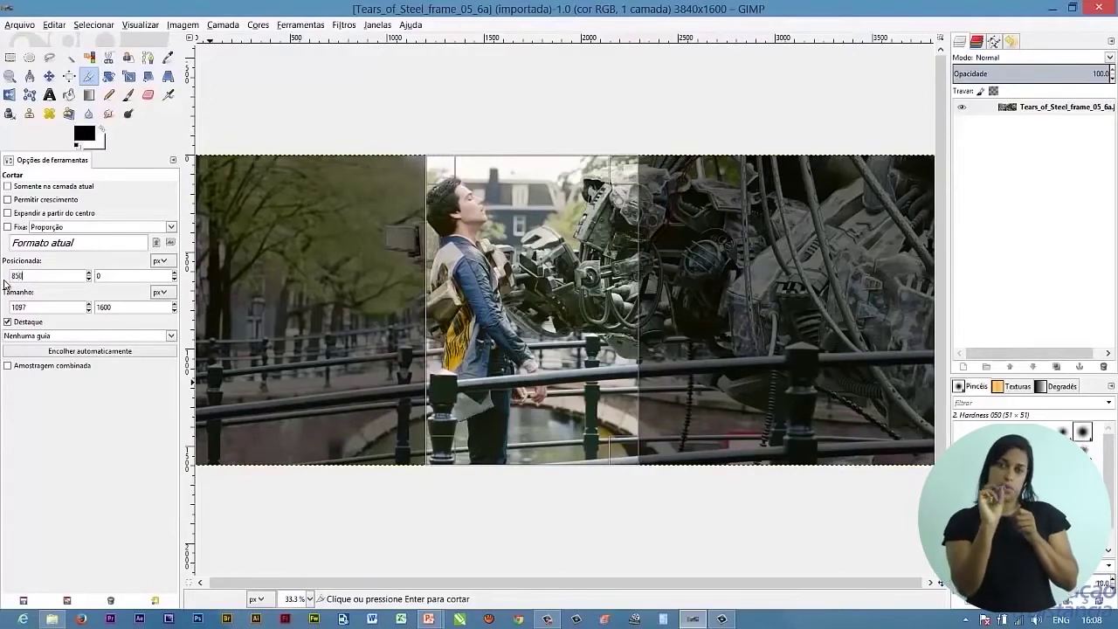
pyautogui.press('Return')
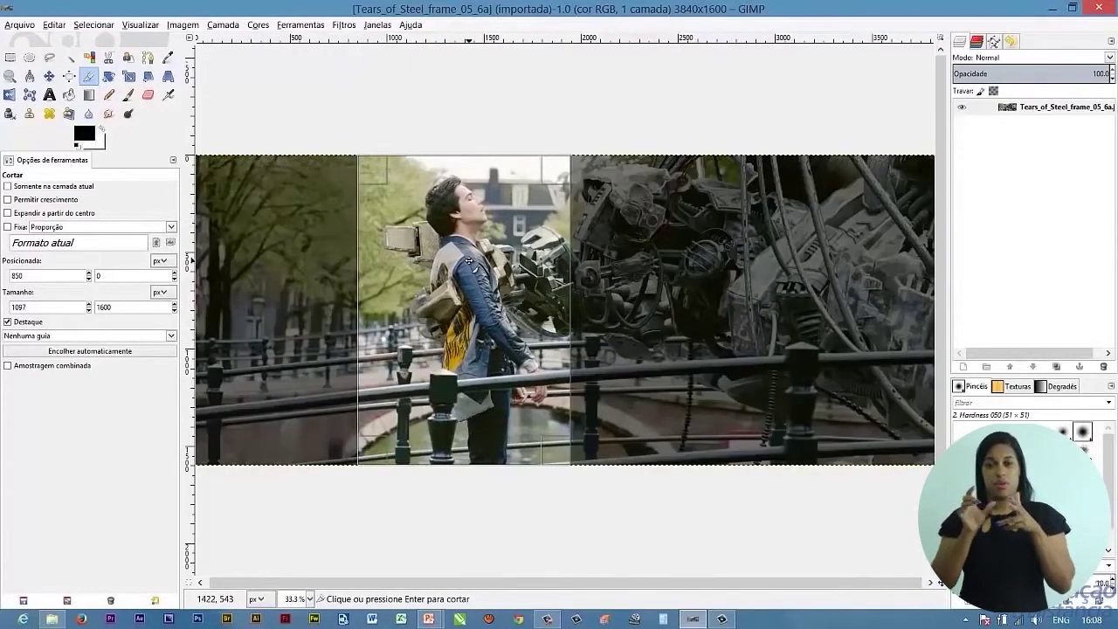
pyautogui.press('Return')
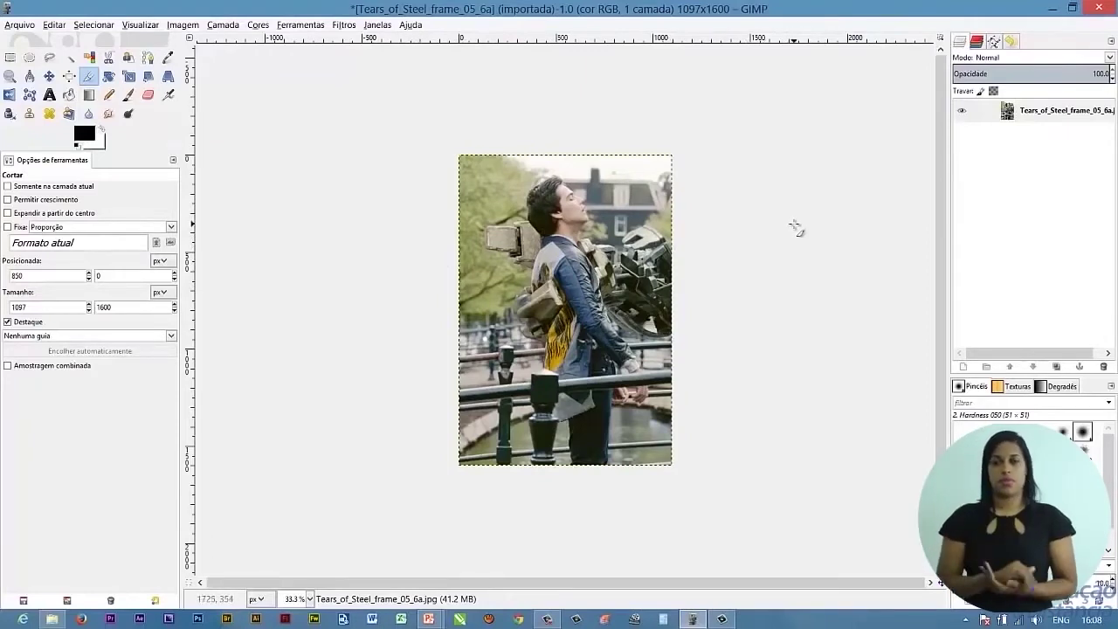
# - Undo the crop to restore the full 3840×1600 frame and pick Rectangle Select
pyautogui.hotkey('ctrl', 'z')
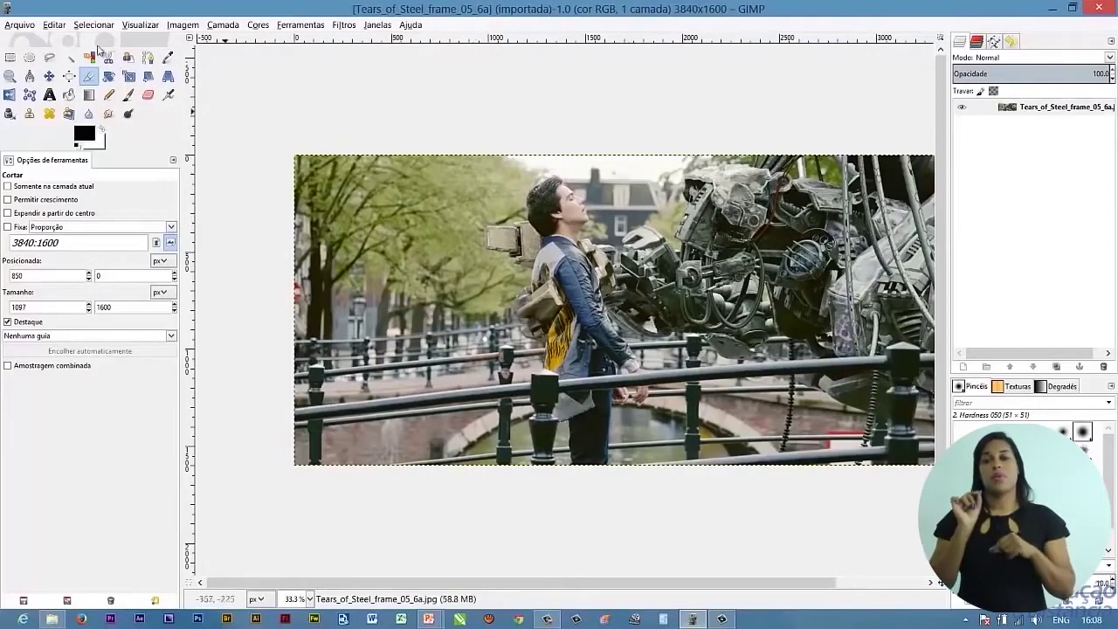
pyautogui.click(11, 57)
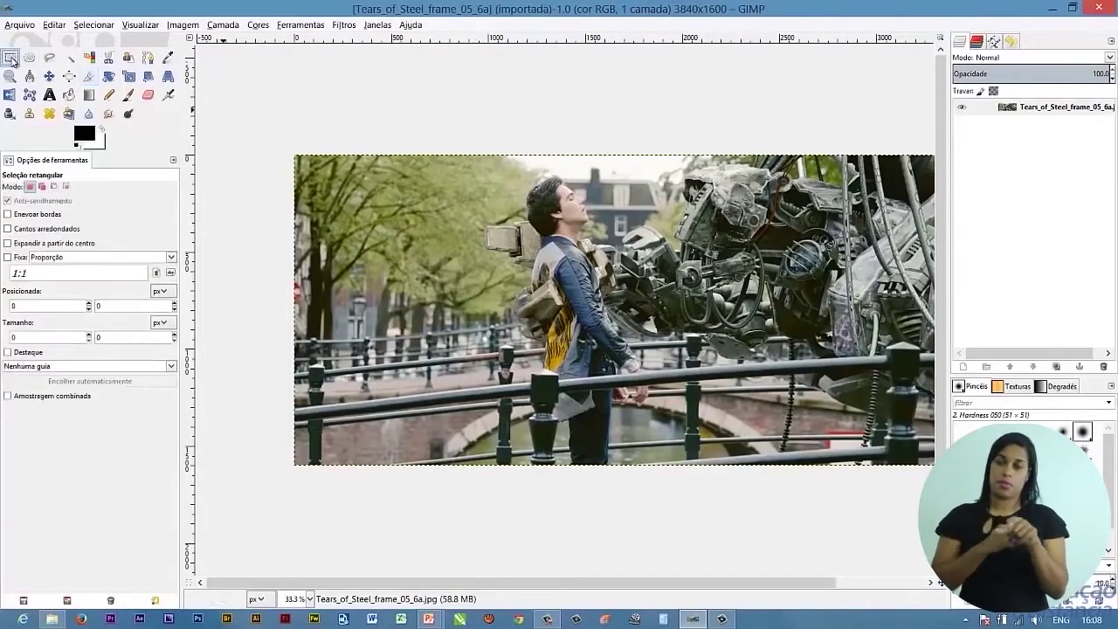
# - Select a 690×1311 rectangle at 654, 102 around the young man and railing
pyautogui.moveTo(421, 175); pyautogui.dragTo(561, 428)
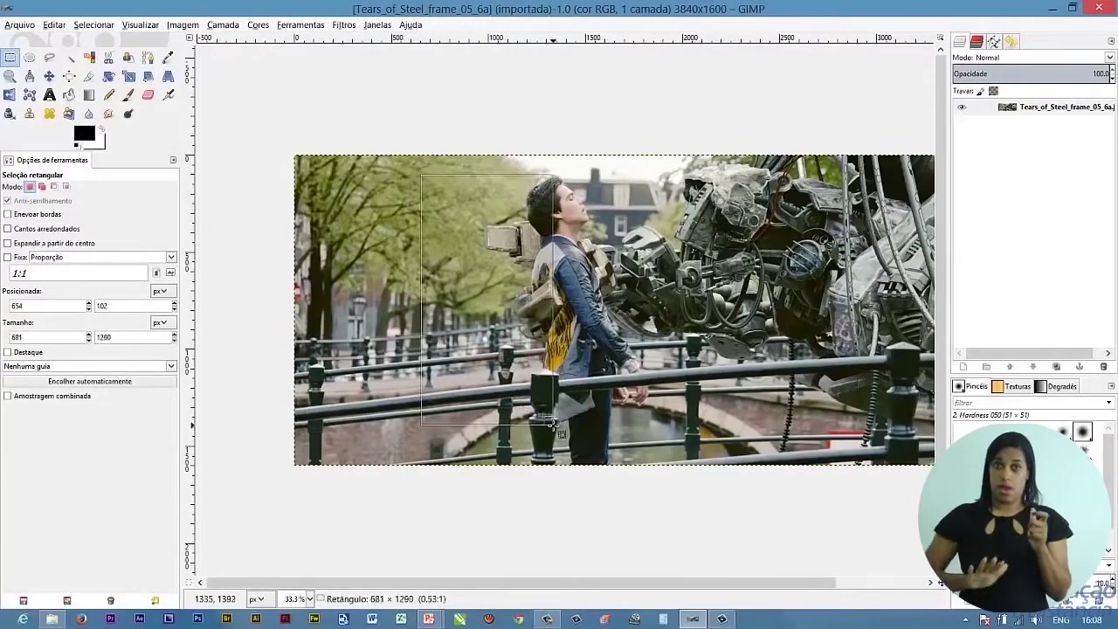
pyautogui.moveTo(530, 408); pyautogui.dragTo(556, 429)
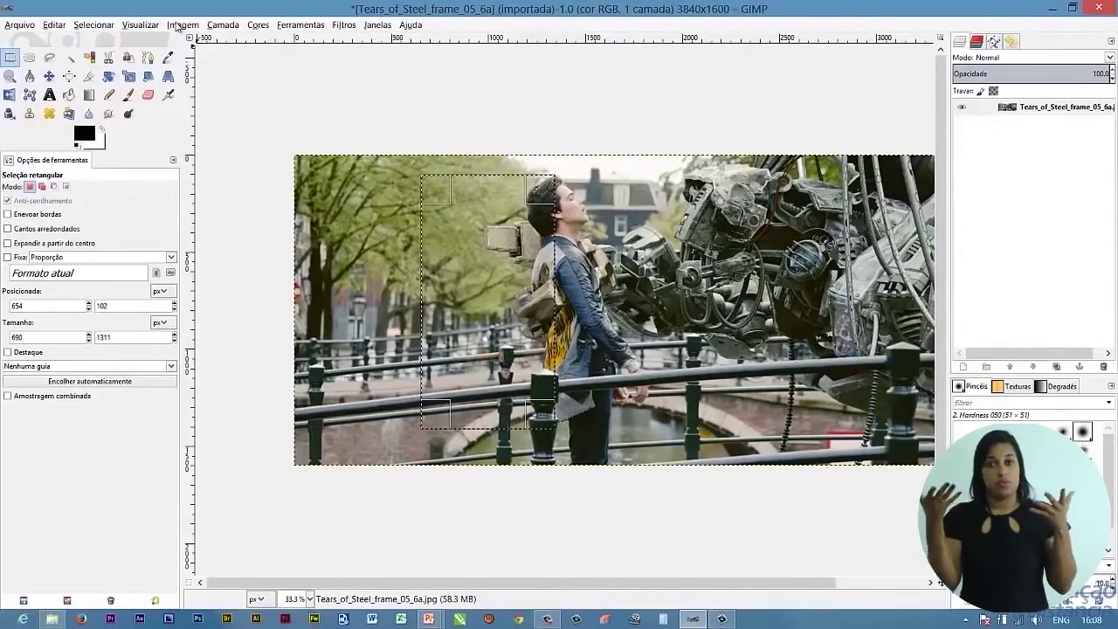
pyautogui.click(177, 27)
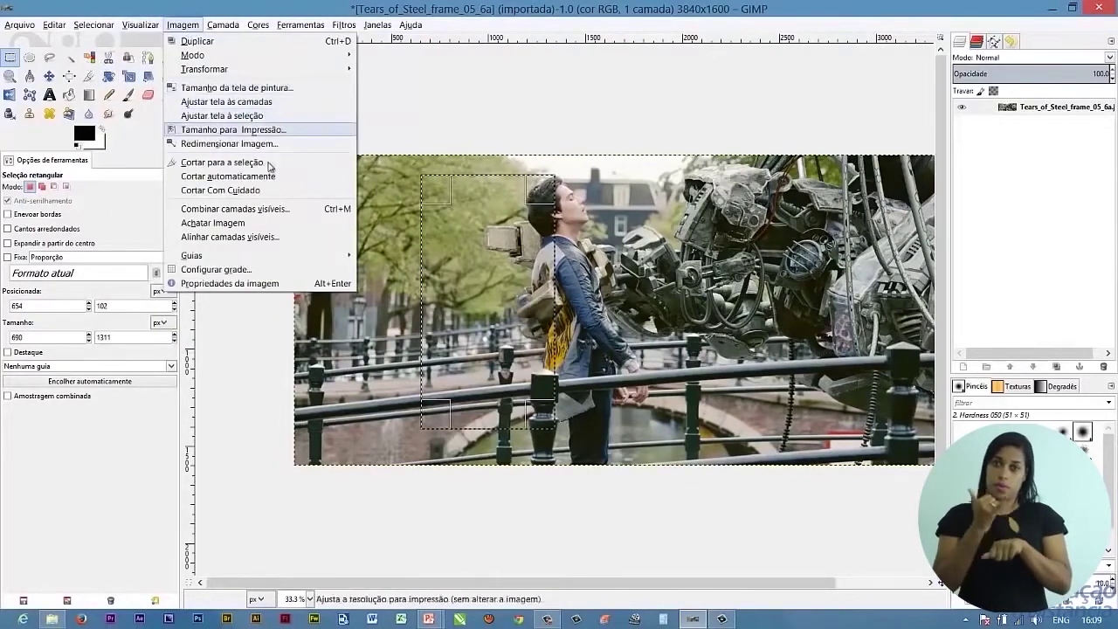
# - Crop the image to the 690×1311 selection, then select nothing
pyautogui.click(260, 169)
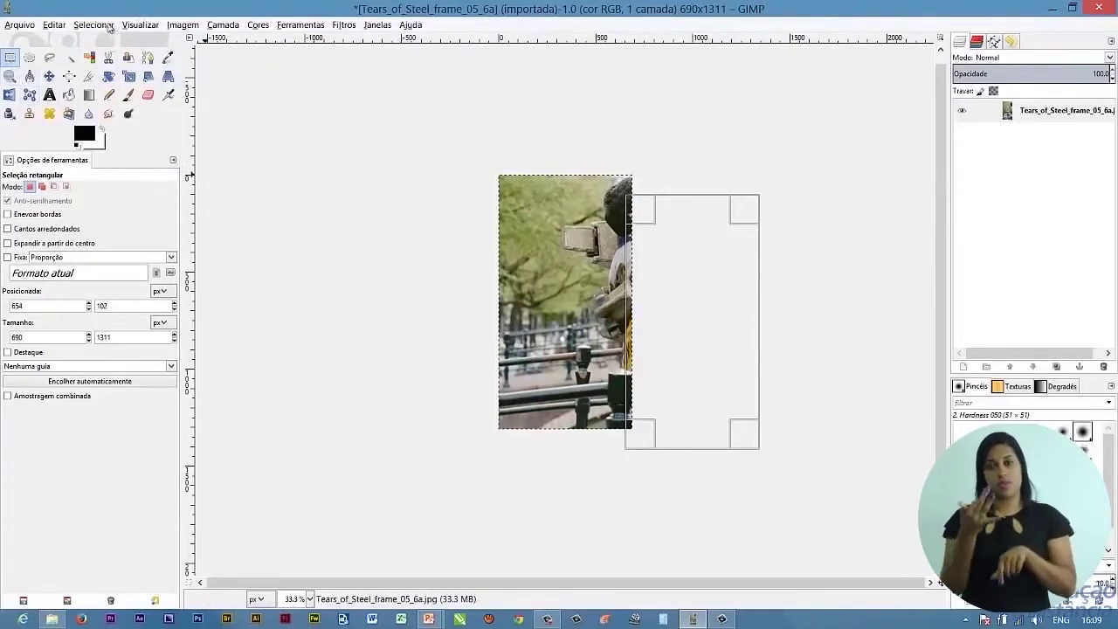
pyautogui.click(98, 23)
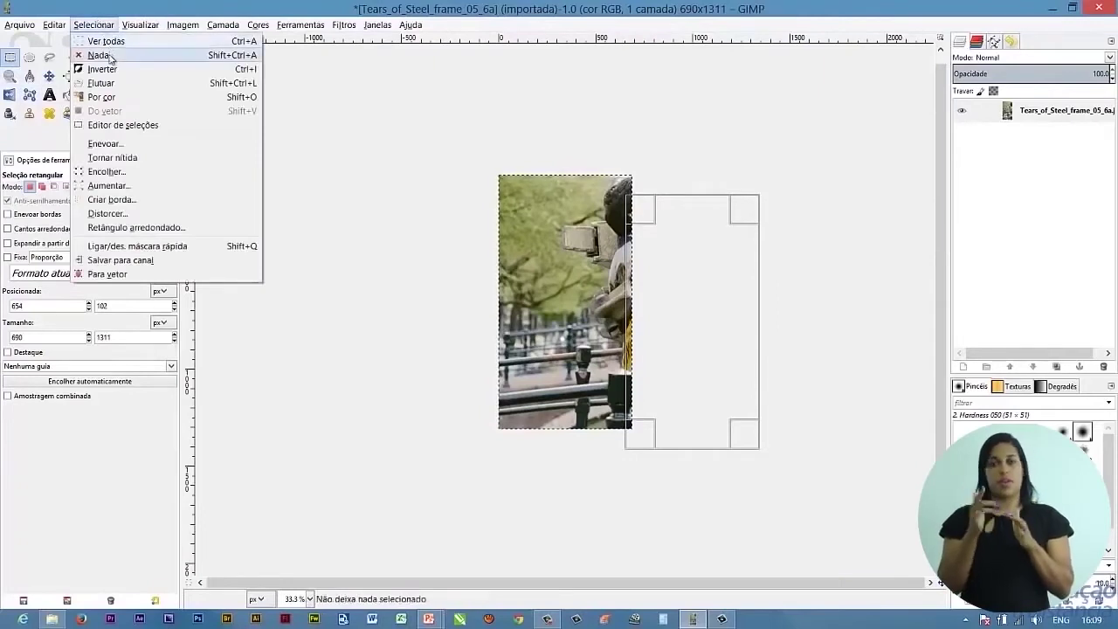
pyautogui.click(100, 55)
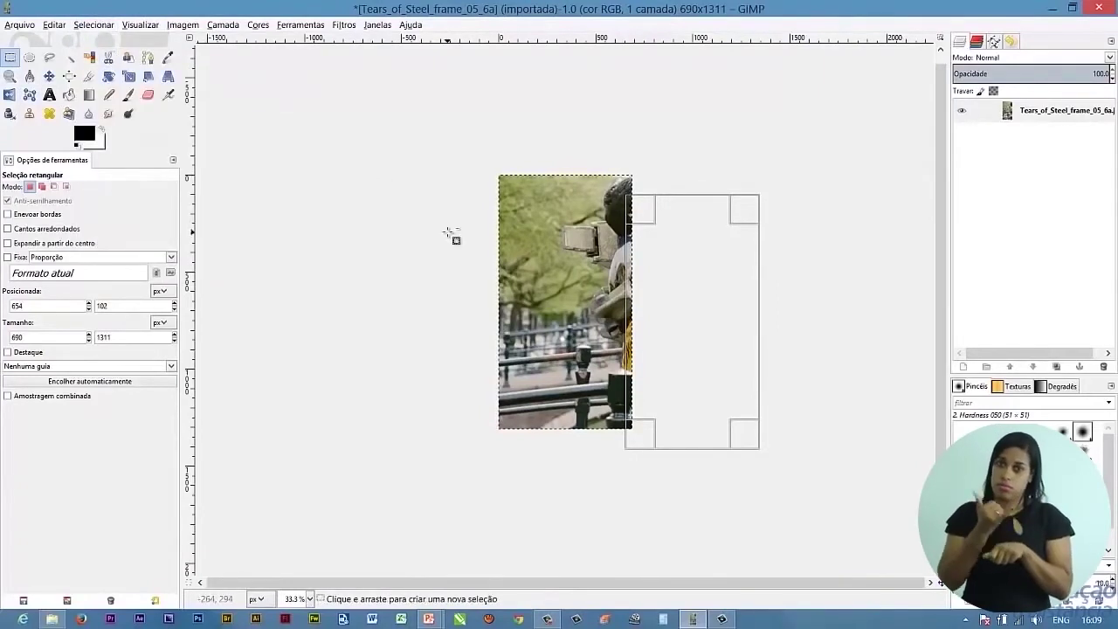
# - Undo the crop back to the full 3840×1600 frame and open the Image menu
pyautogui.press('ctrl')
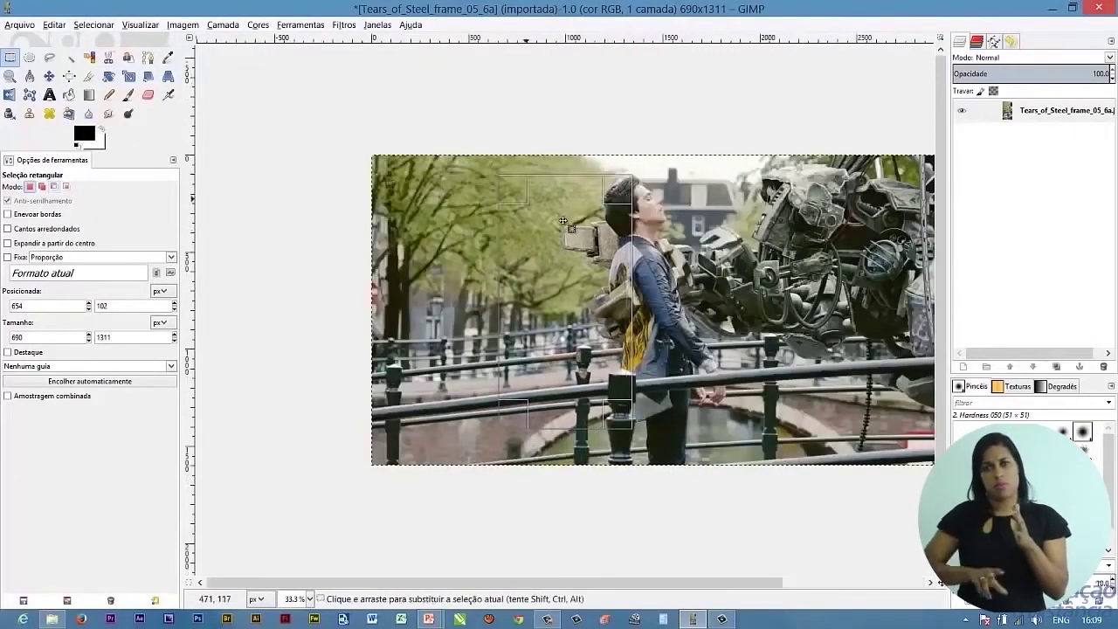
pyautogui.click(675, 228)
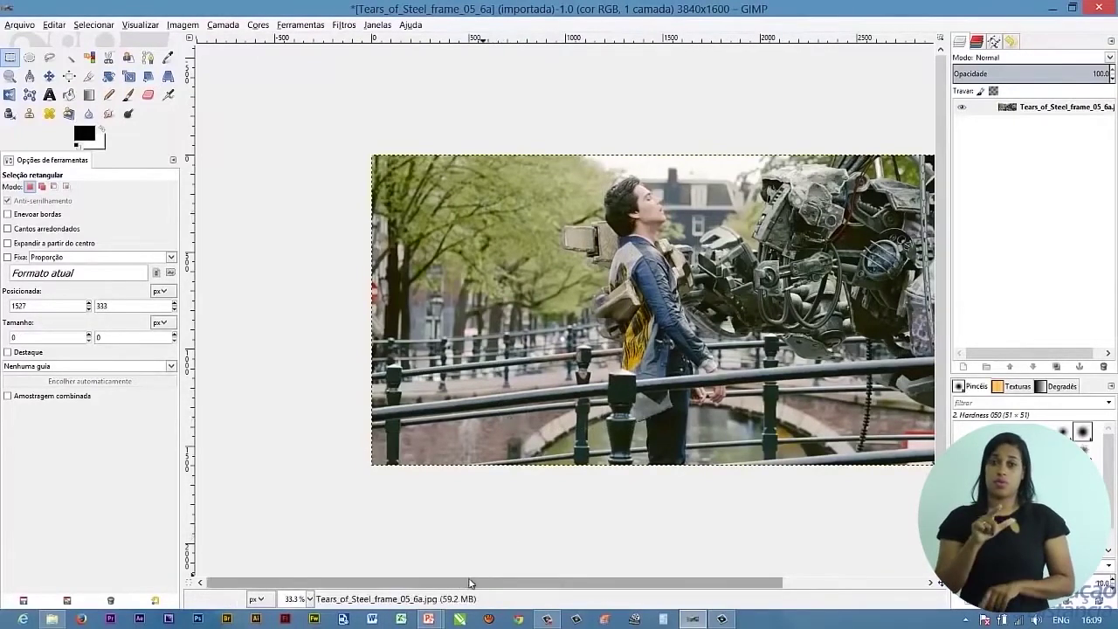
pyautogui.hscroll(5, 469, 582)
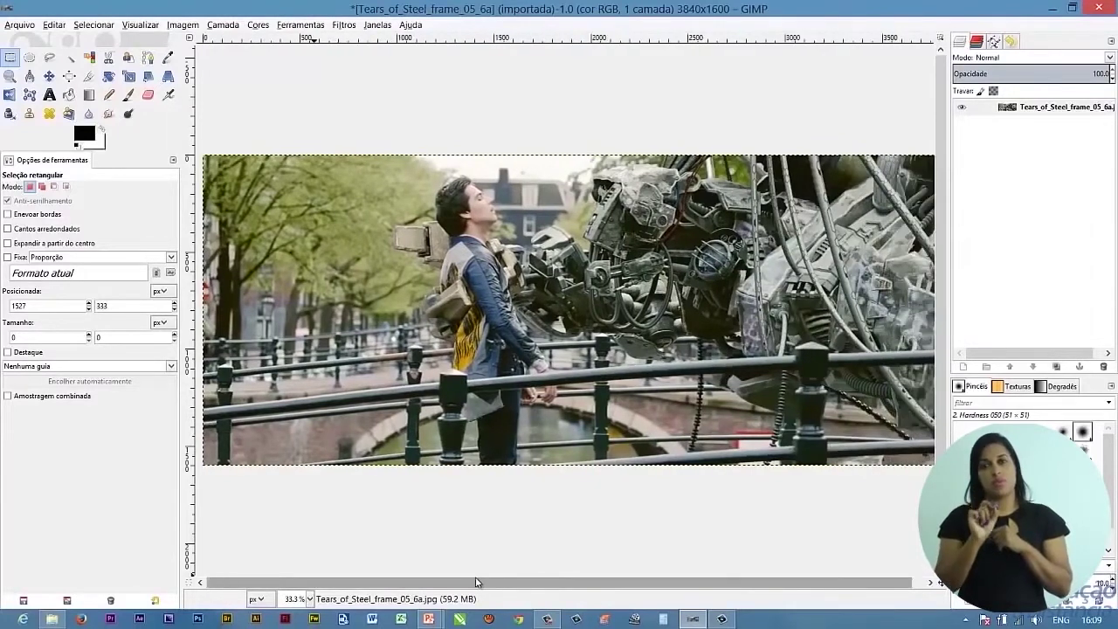
pyautogui.hscroll(1, 476, 582)
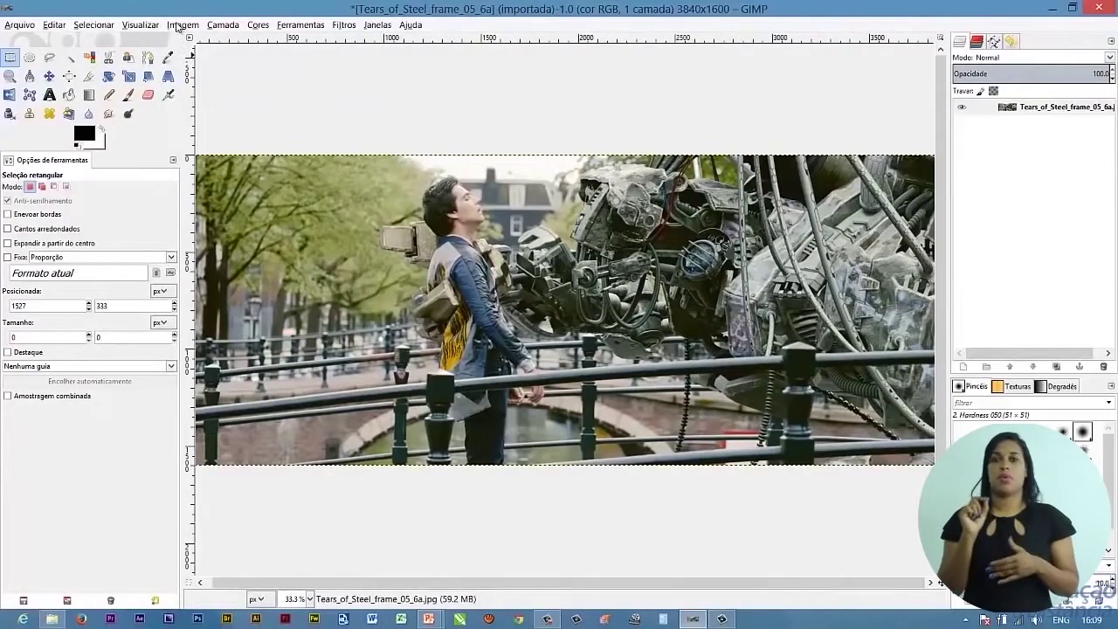
pyautogui.click(178, 27)
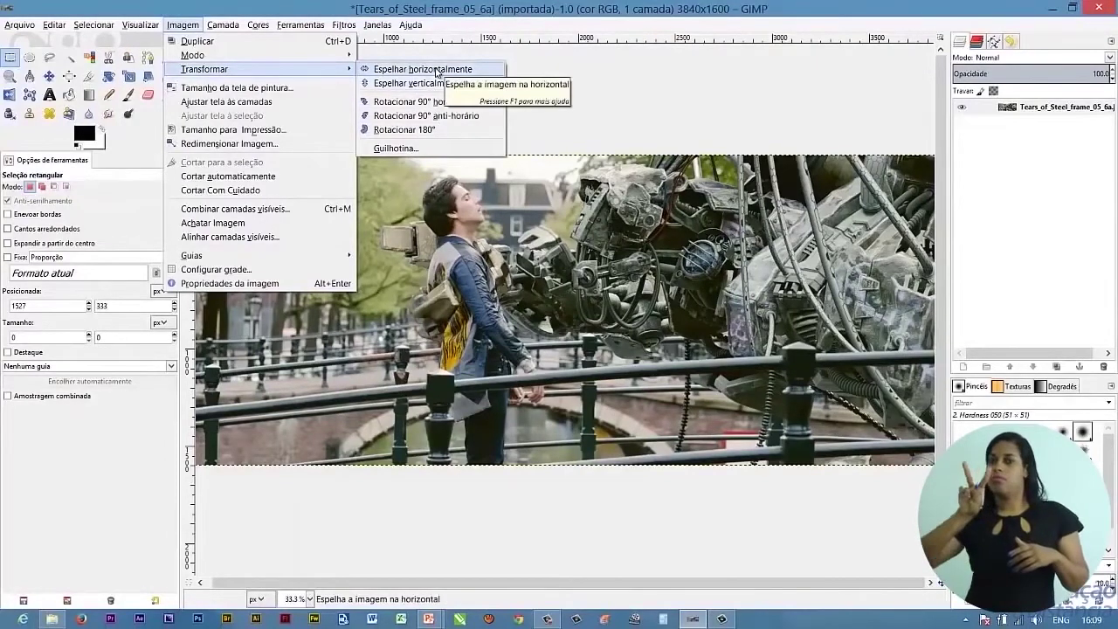
pyautogui.click(436, 70)
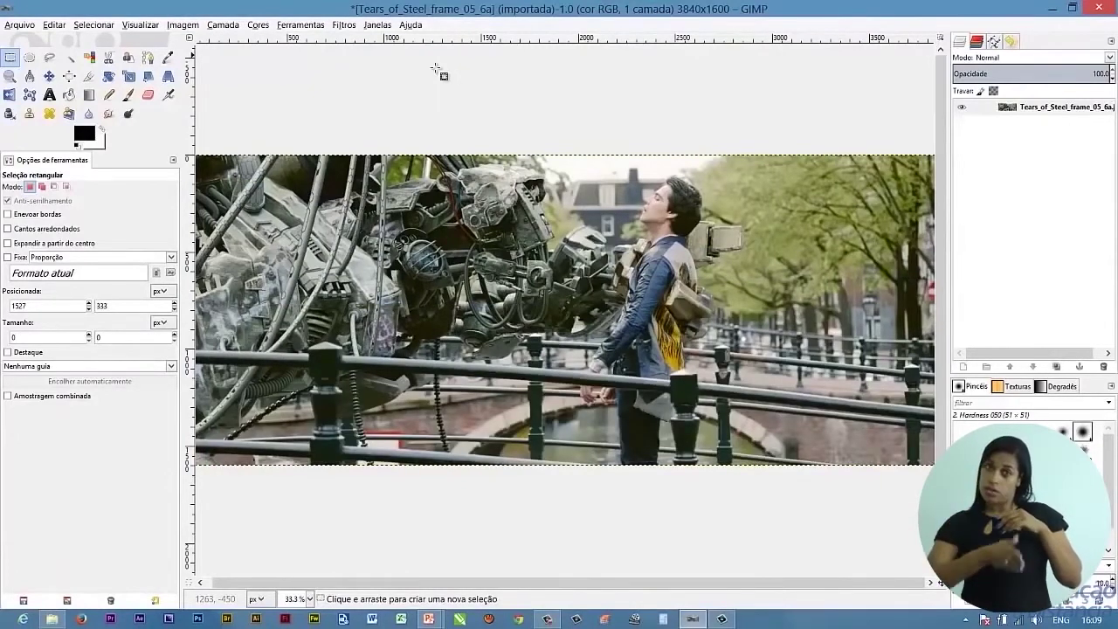
pyautogui.hotkey('ctrl', 'z')
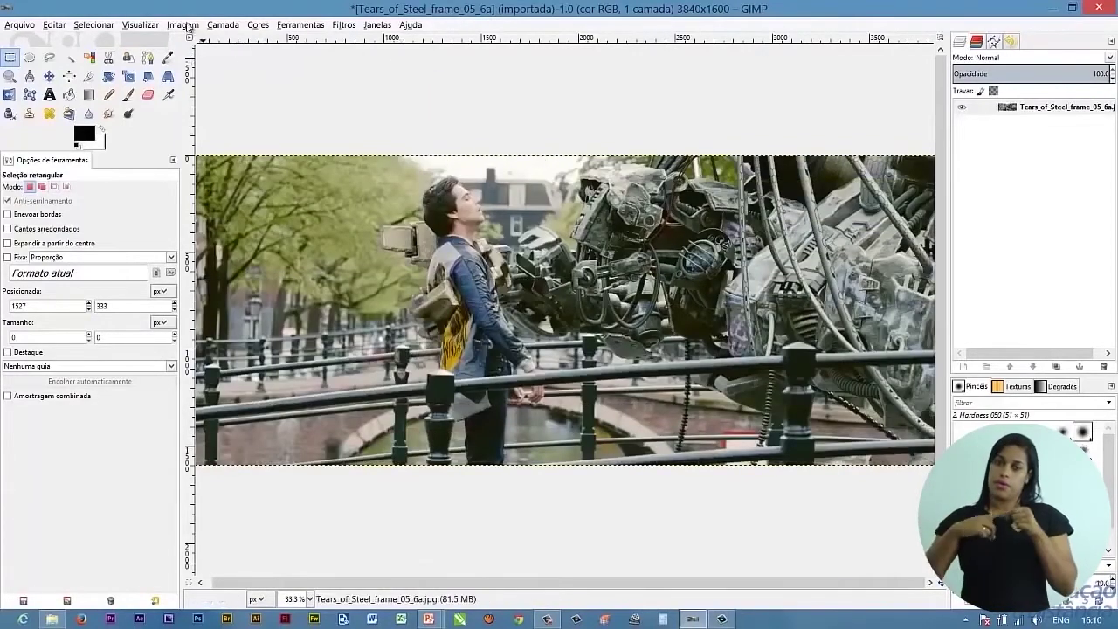
pyautogui.click(184, 24)
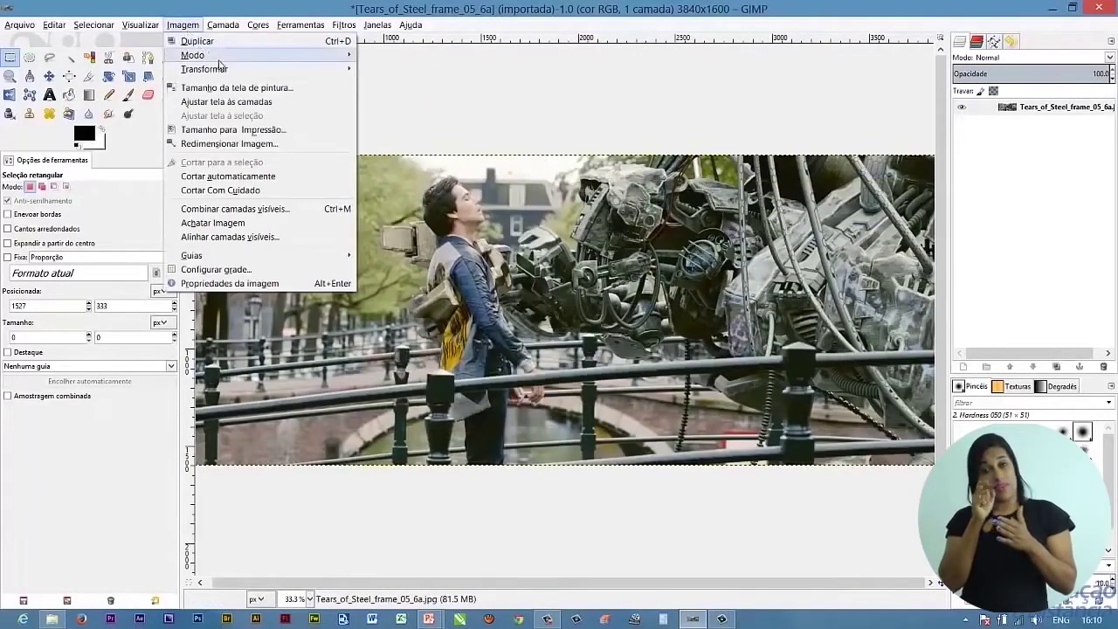
pyautogui.moveTo(204, 69)
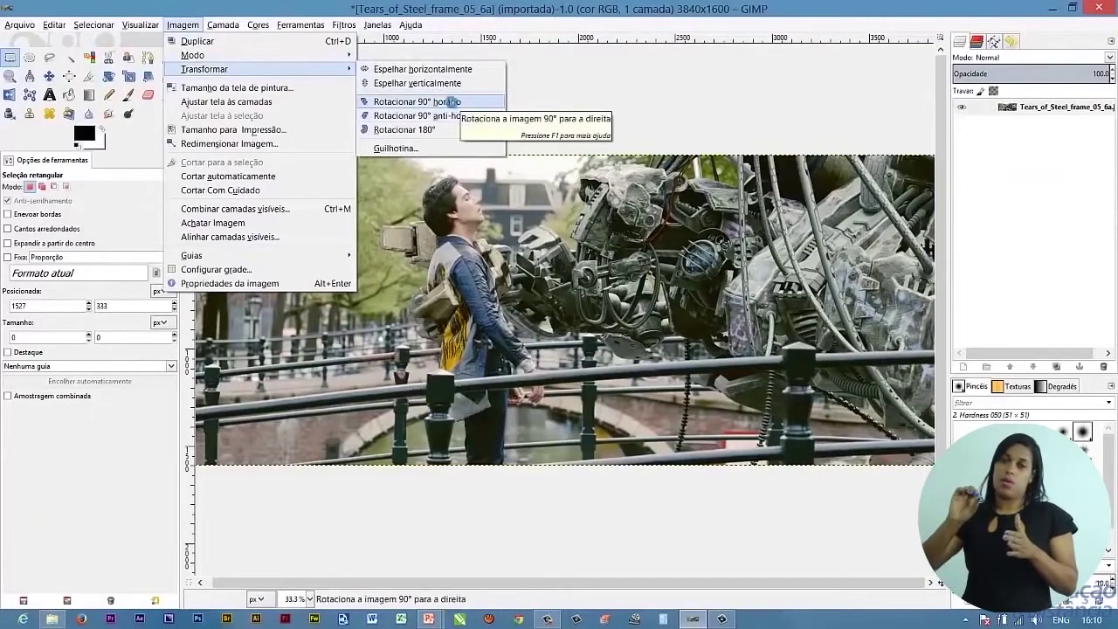
pyautogui.click(453, 107)
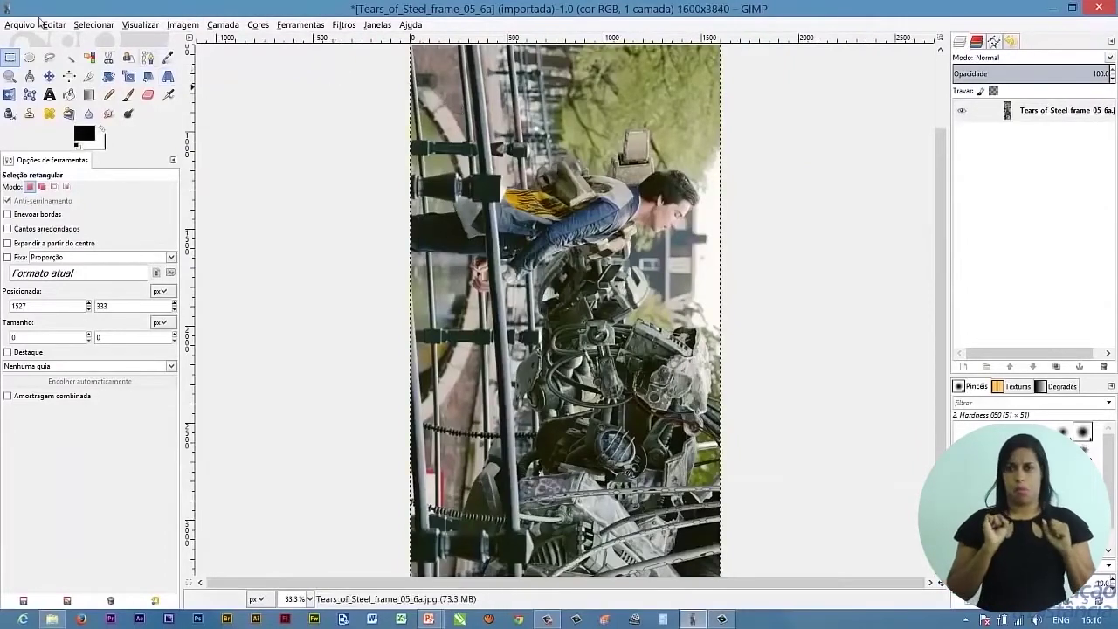
pyautogui.press('ctrl')
pyautogui.hotkey('ctrl', 'z')
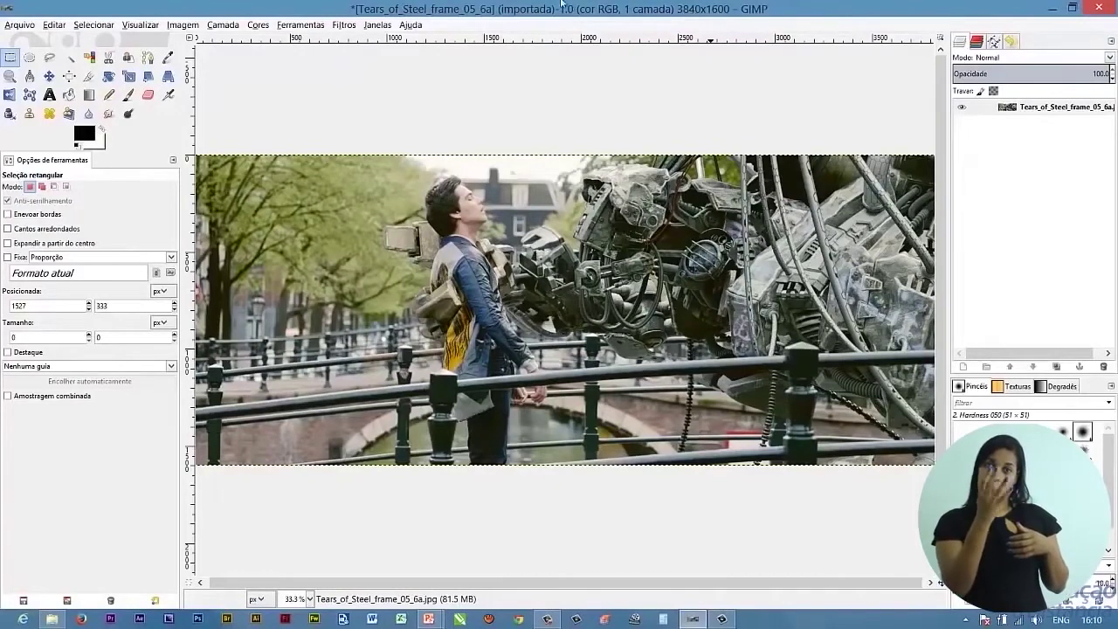
pyautogui.click(184, 25)
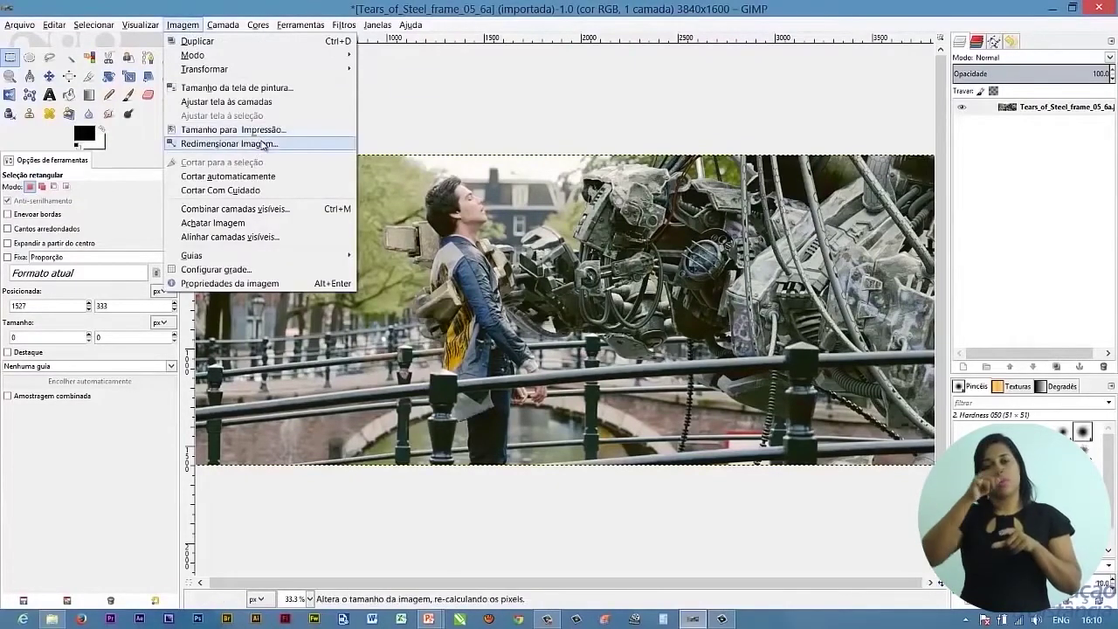
# - Scale the image to 800 px wide, letting the height follow to 333
pyautogui.click(263, 145)
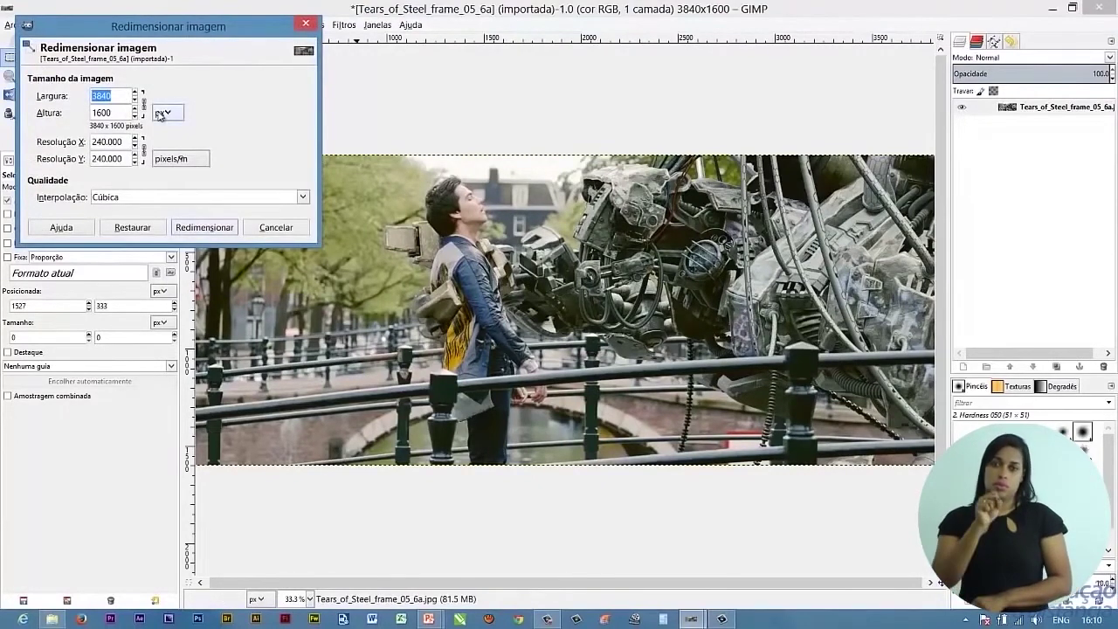
pyautogui.write('800')
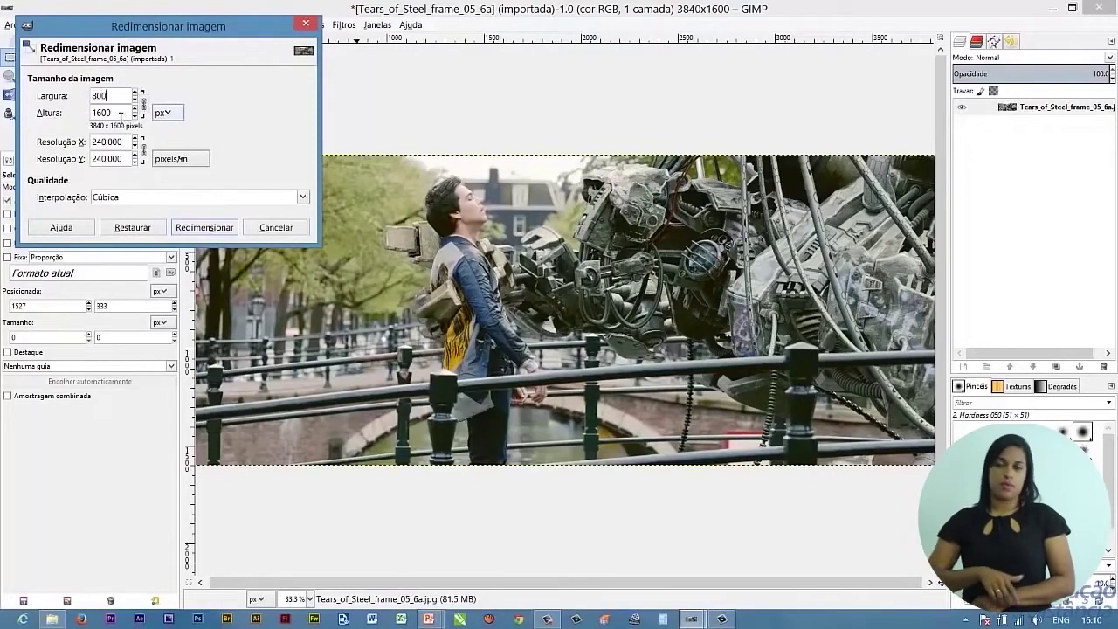
pyautogui.press('Tab')
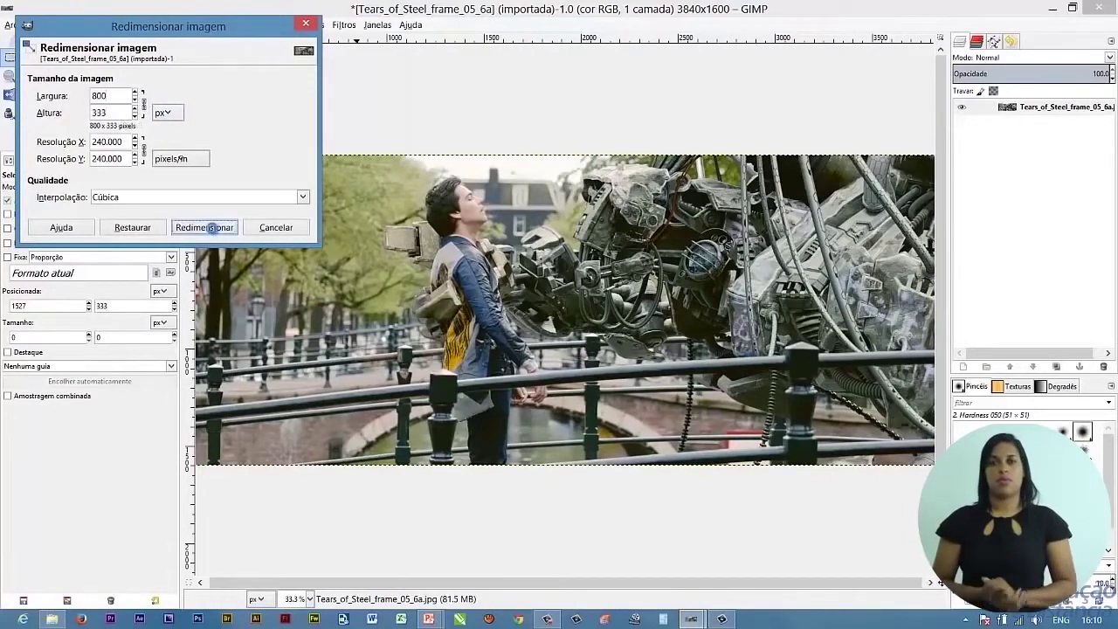
pyautogui.click(215, 228)
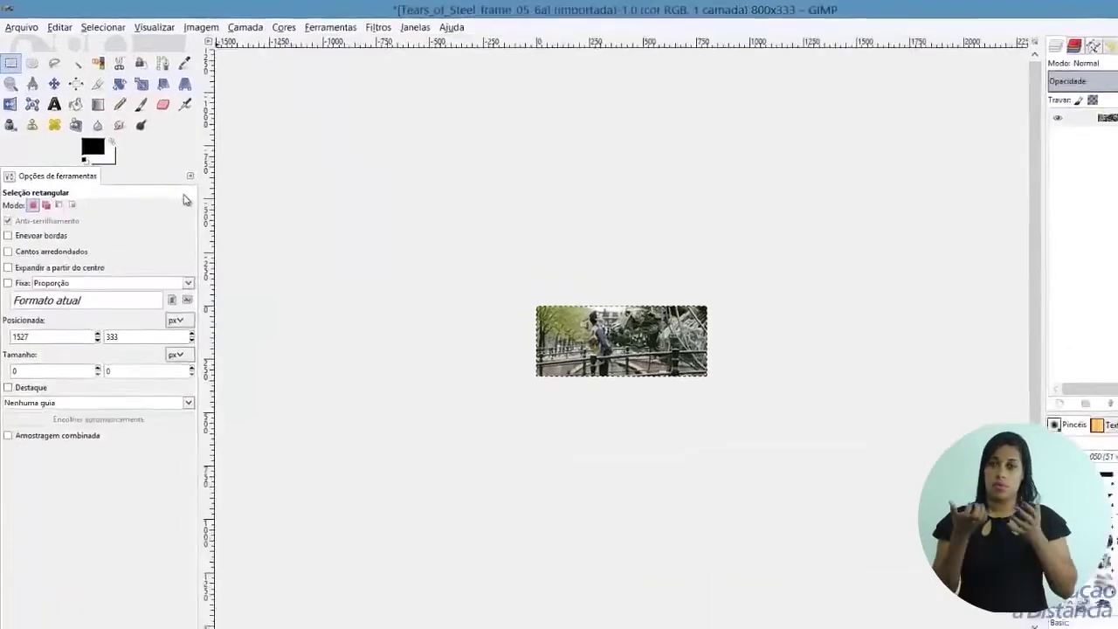
pyautogui.click(20, 25)
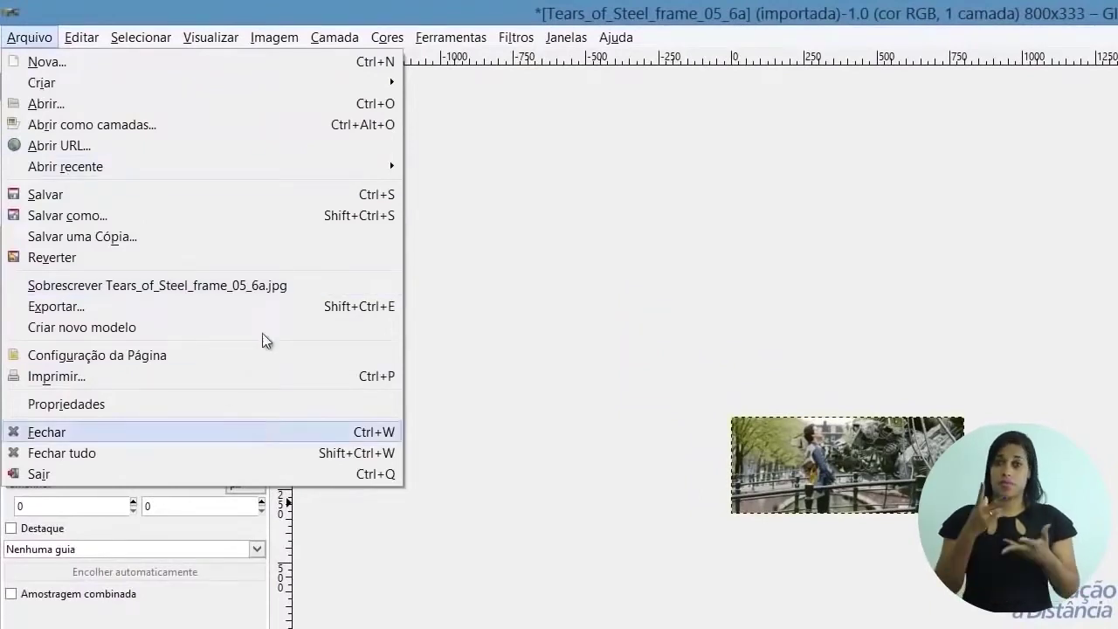
pyautogui.click(227, 217)
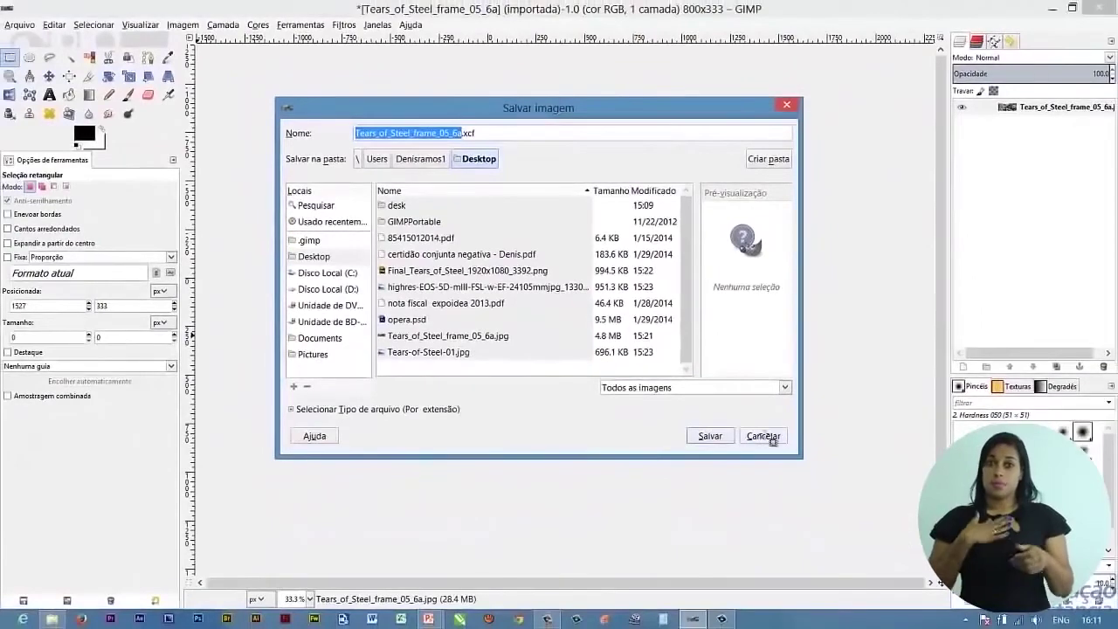
pyautogui.click(765, 436)
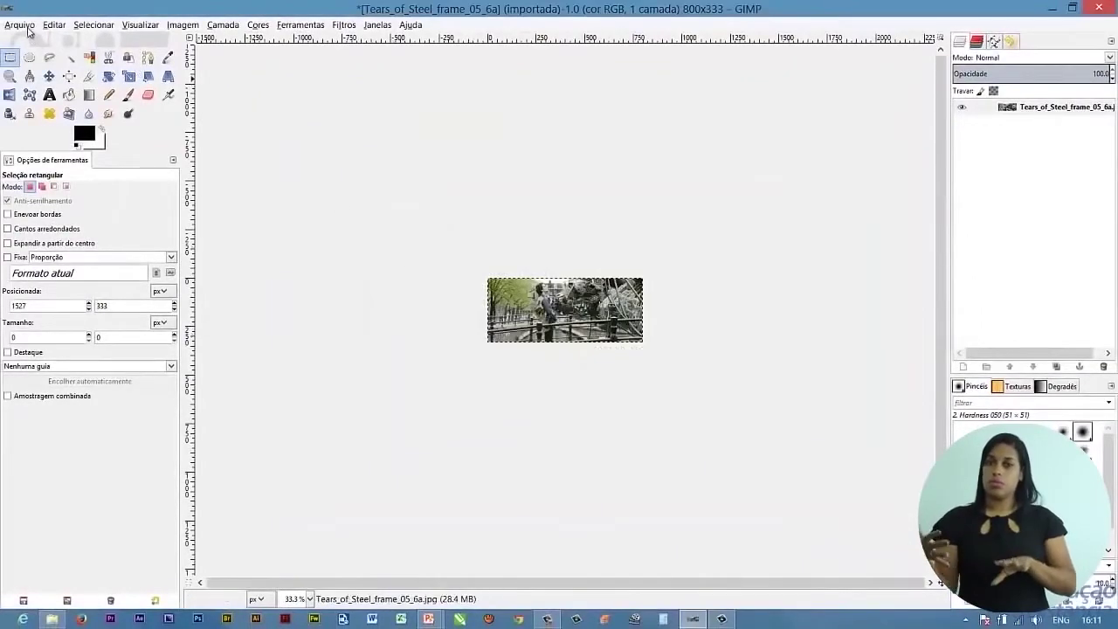
pyautogui.click(21, 24)
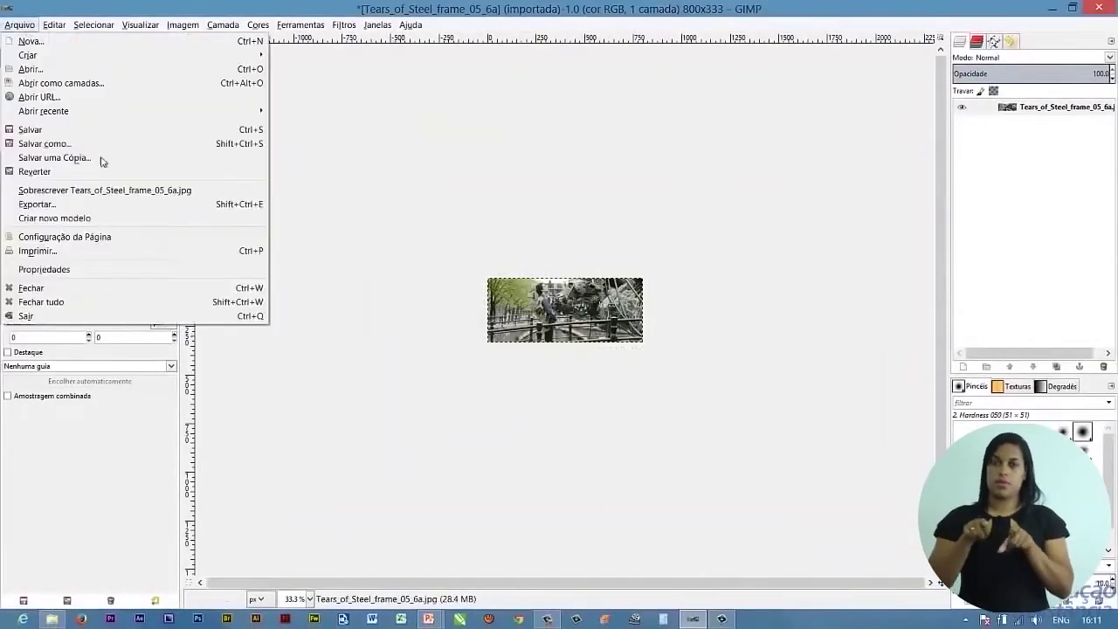
# - Open Export Image to the Desktop folder, browsing then collapsing the file-type list
pyautogui.click(125, 206)
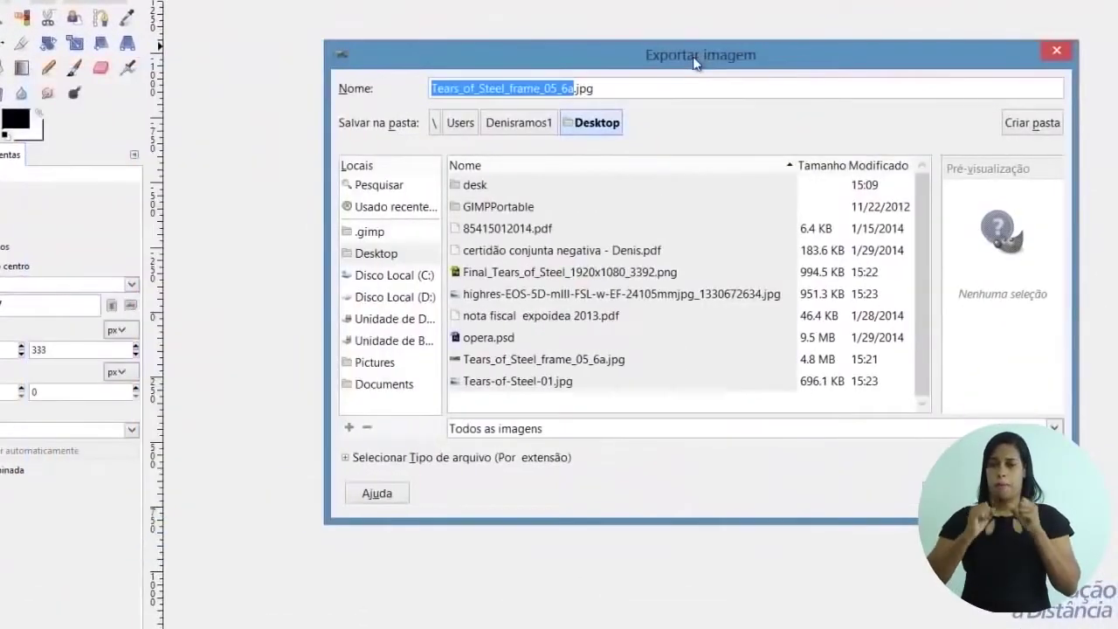
pyautogui.click(347, 459)
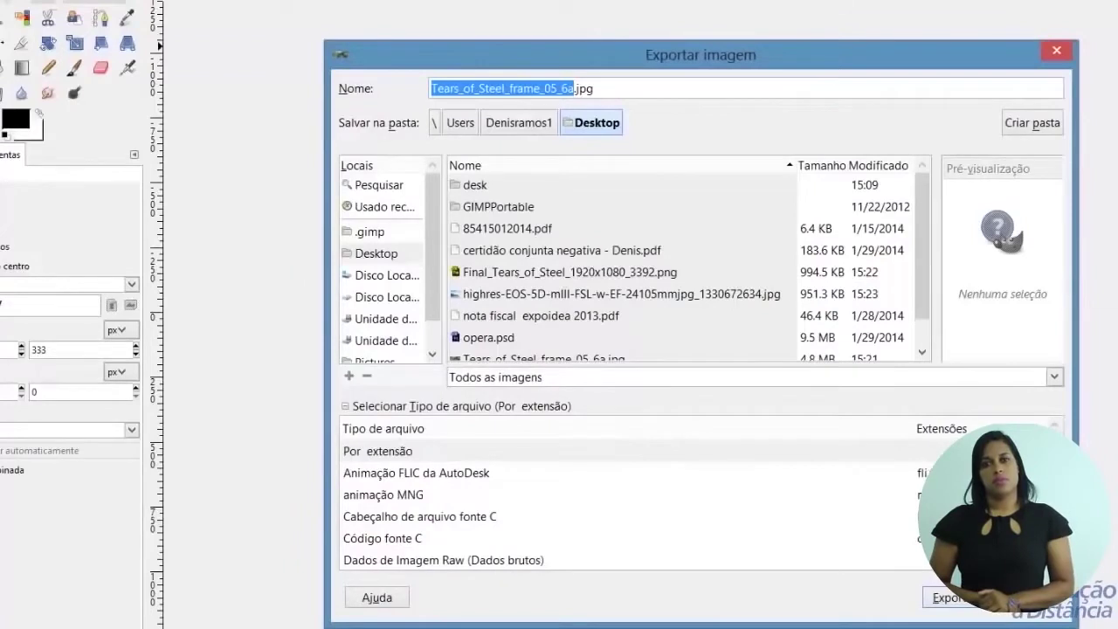
pyautogui.scroll(-2, 611, 493)
pyautogui.scroll(-1, 611, 493)
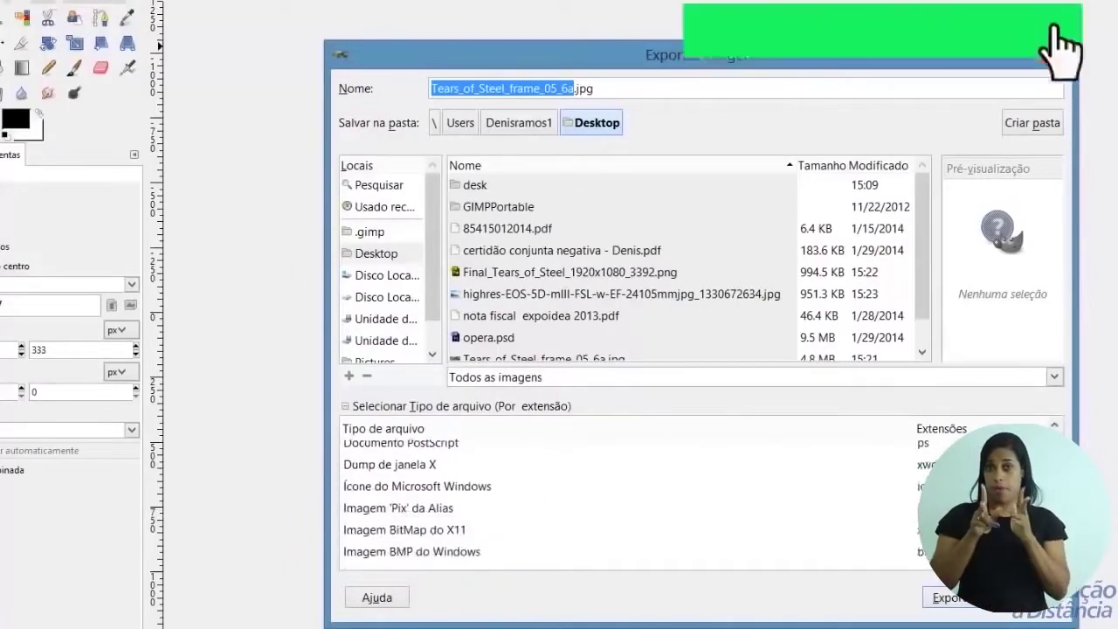
pyautogui.scroll(-1, 612, 494)
pyautogui.scroll(-1, 611, 493)
pyautogui.scroll(-1, 611, 493)
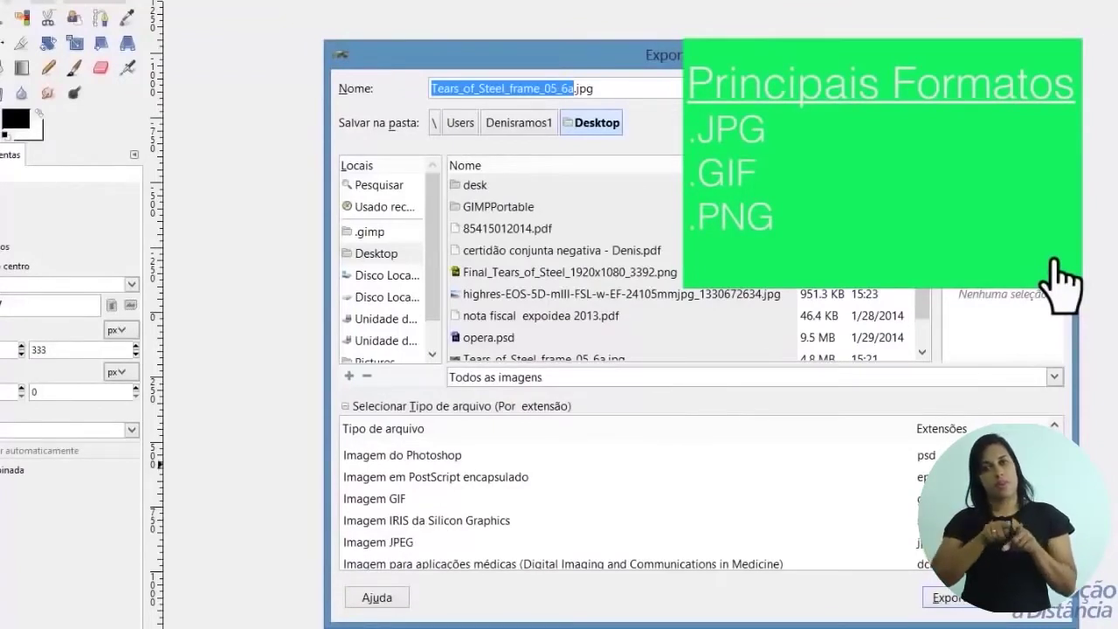
pyautogui.scroll(-1, 714, 514)
pyautogui.scroll(-1, 714, 515)
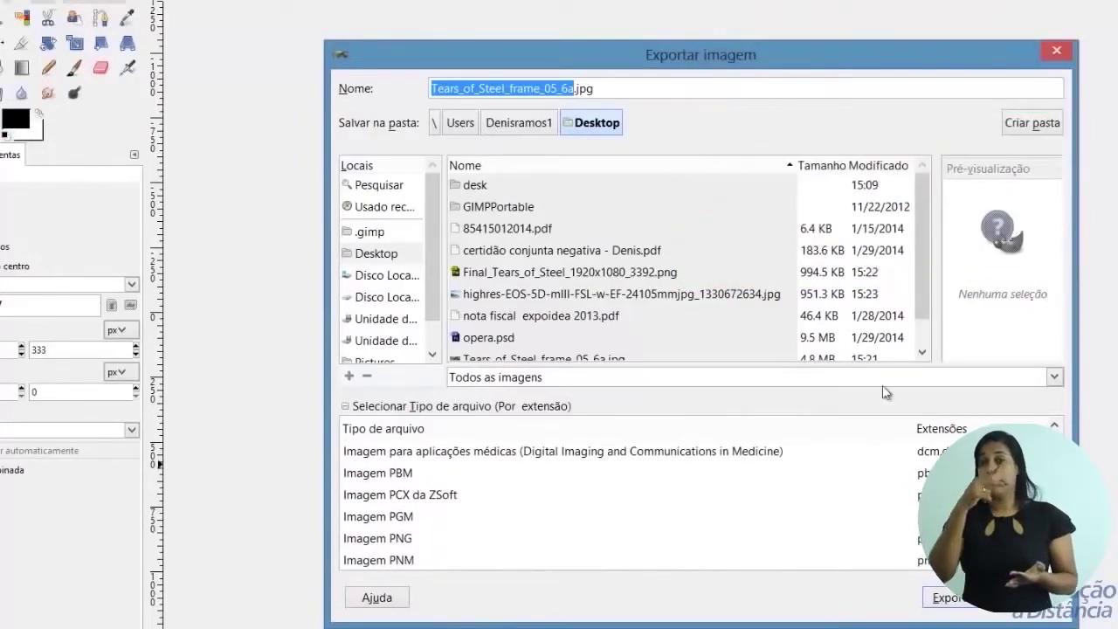
pyautogui.click(344, 407)
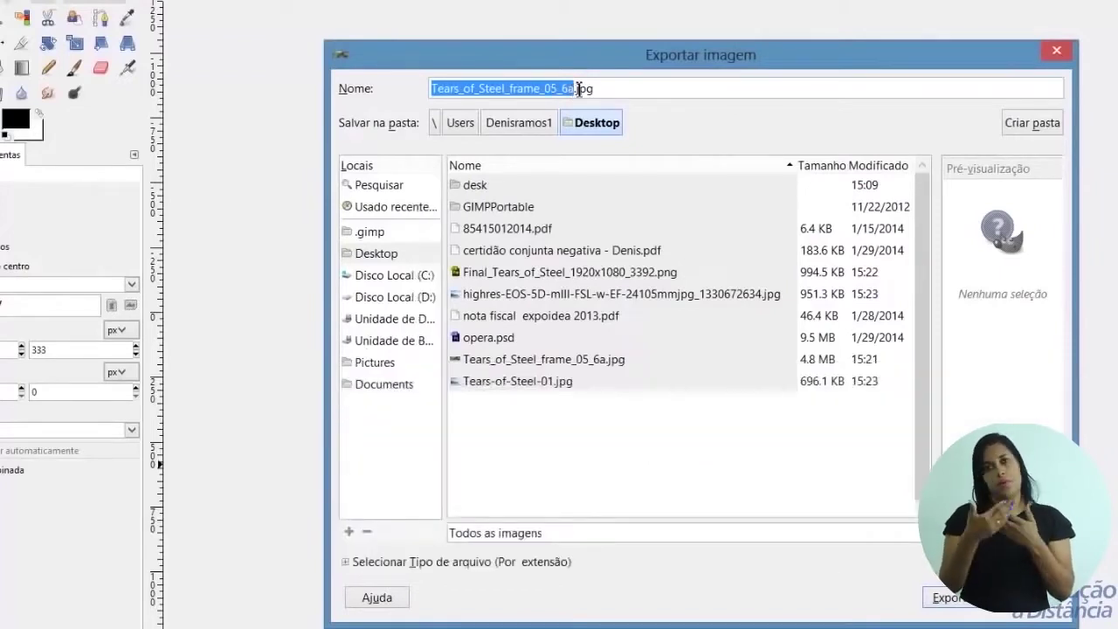
# - Rename the export file's base name to imagem_800
pyautogui.click(577, 89)
pyautogui.moveTo(511, 90); pyautogui.dragTo(391, 76)
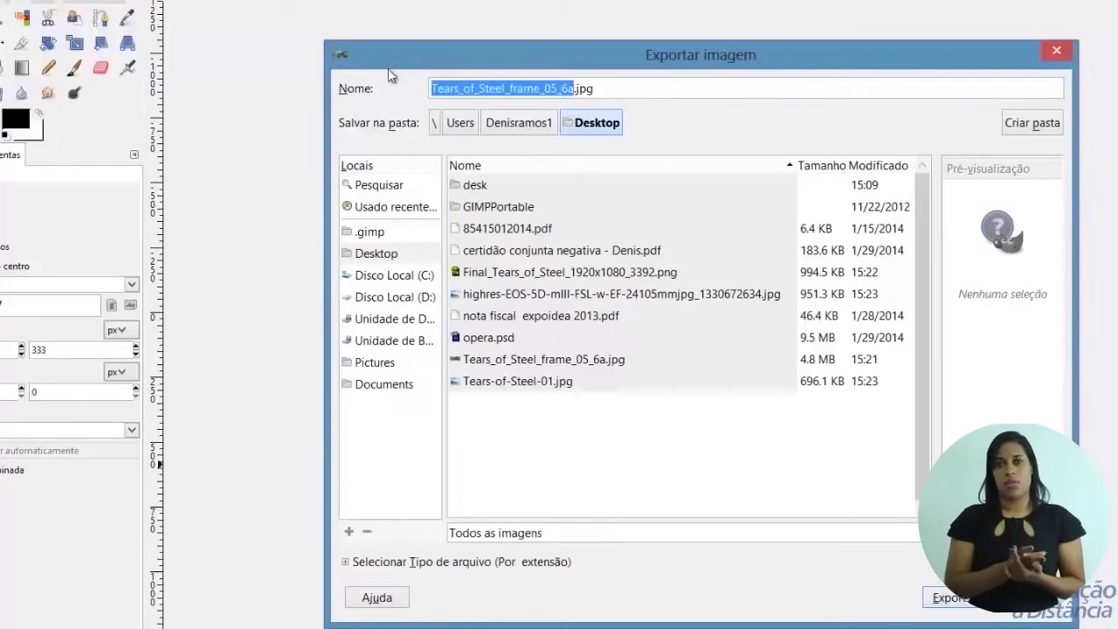
pyautogui.write('imAG')
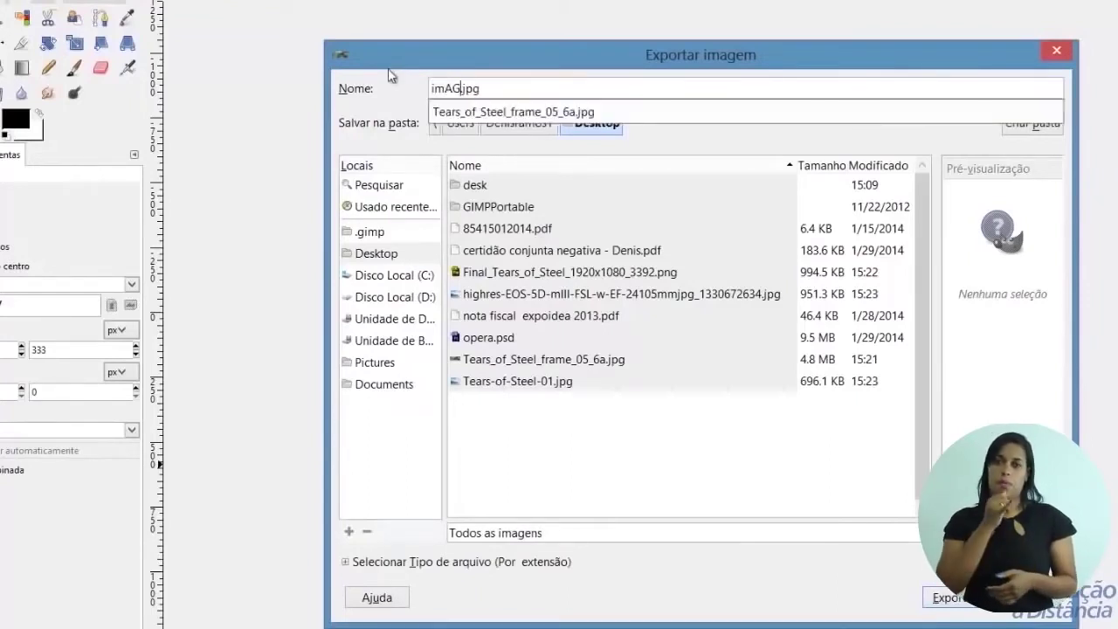
pyautogui.press('BackSpace')
pyautogui.press('BackSpace')
pyautogui.press('BackSpace')
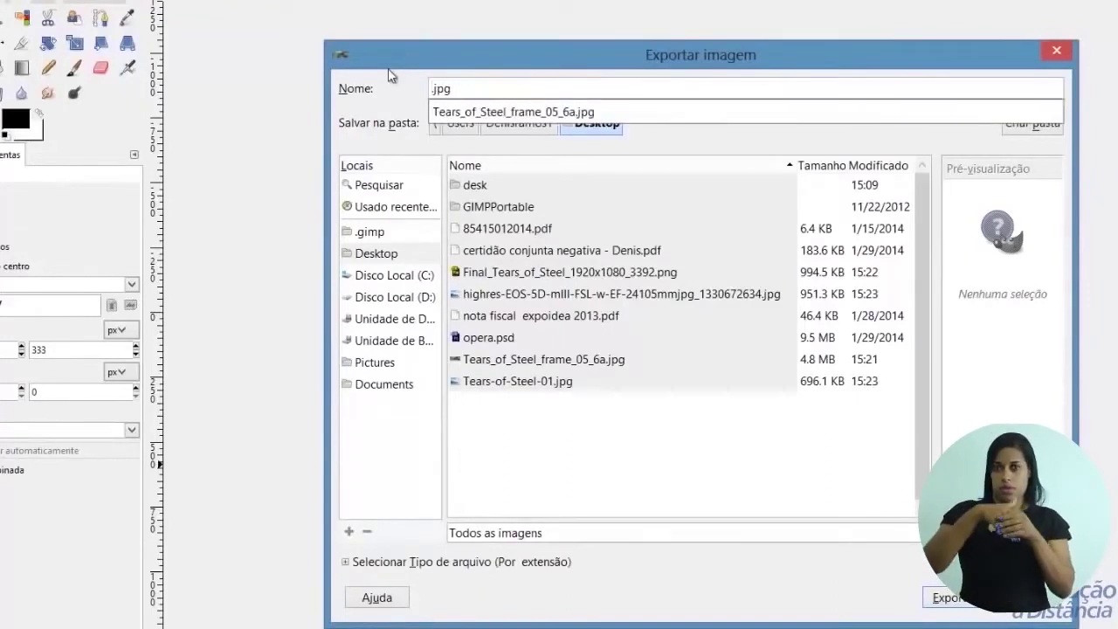
pyautogui.write('IMAGEM')
pyautogui.press('BackSpace')
pyautogui.press('BackSpace')
pyautogui.press('BackSpace')
pyautogui.press('BackSpace')
pyautogui.press('BackSpace')
pyautogui.press('BackSpace')
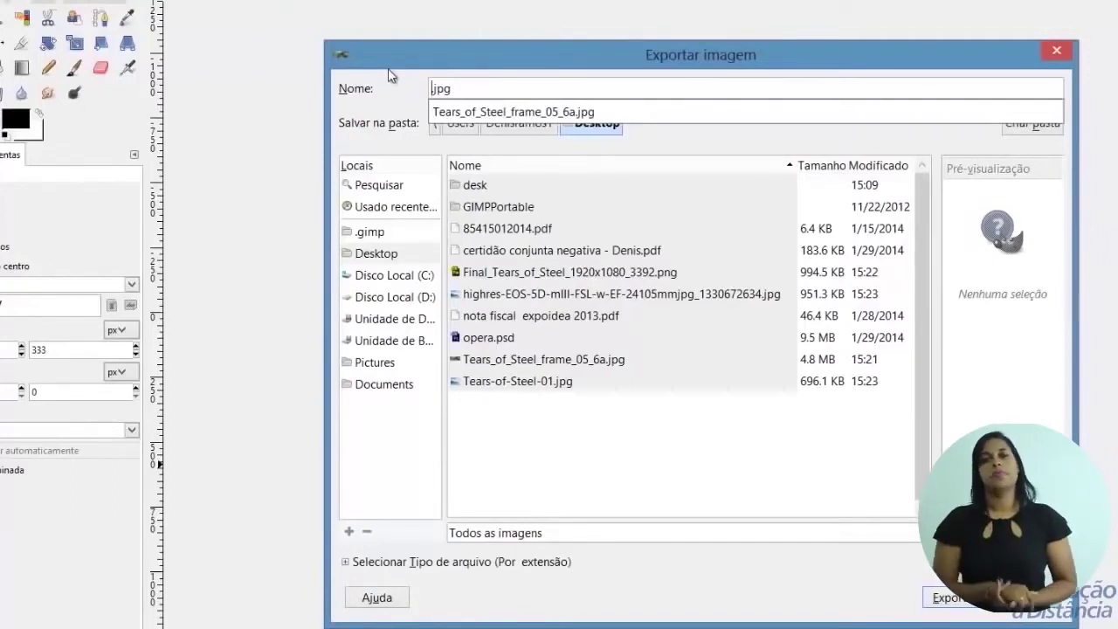
pyautogui.write('imagem')
pyautogui.write('_')
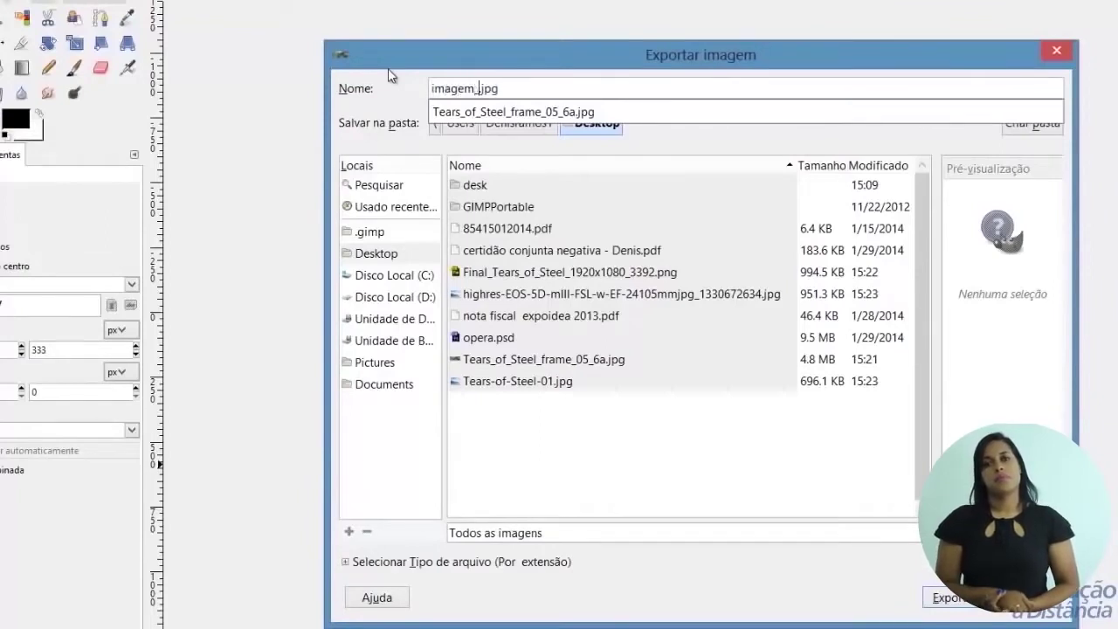
pyautogui.write('800')
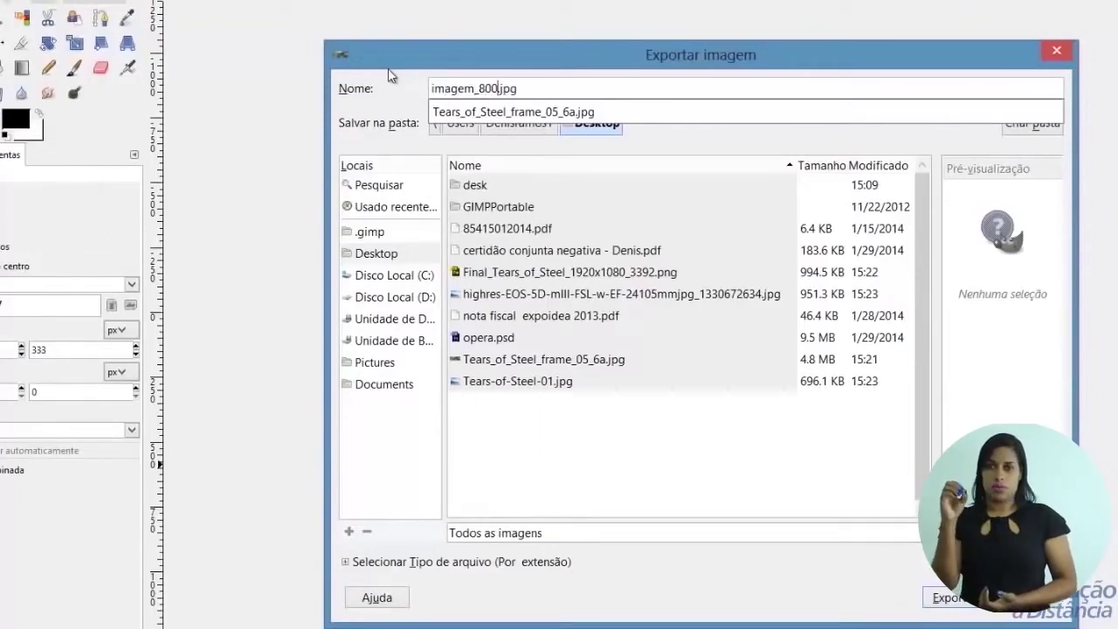
# - Briefly change the extension to .png, then restore it so the name is imagem_800.jpg
pyautogui.press('Right')
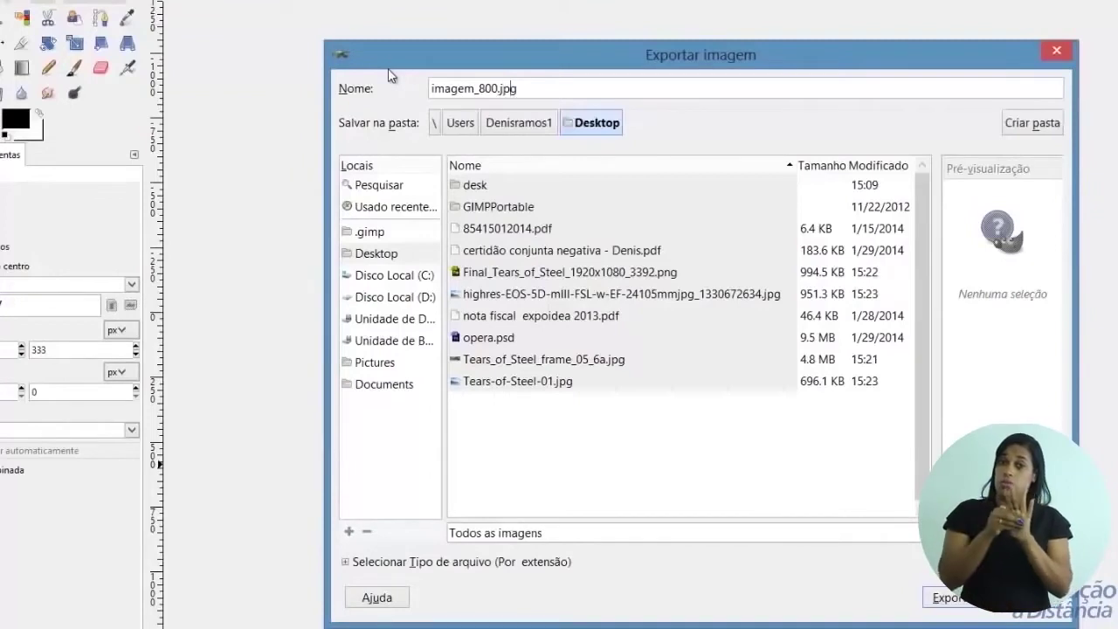
pyautogui.press('Left')
pyautogui.press('Left')
pyautogui.hotkey('shift', 'End')
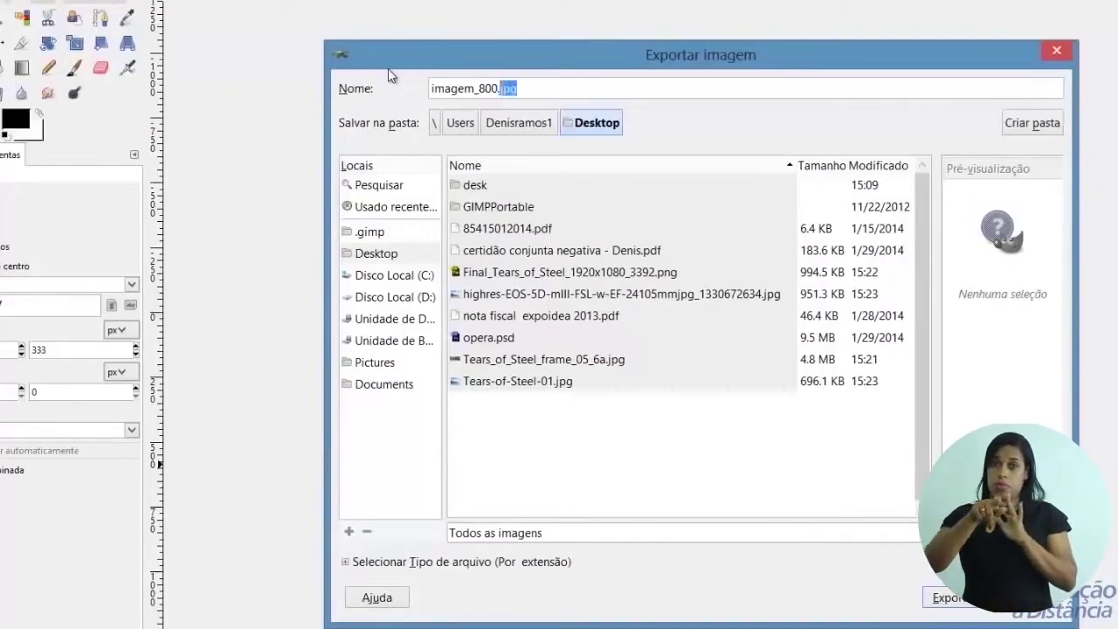
pyautogui.write('.png')
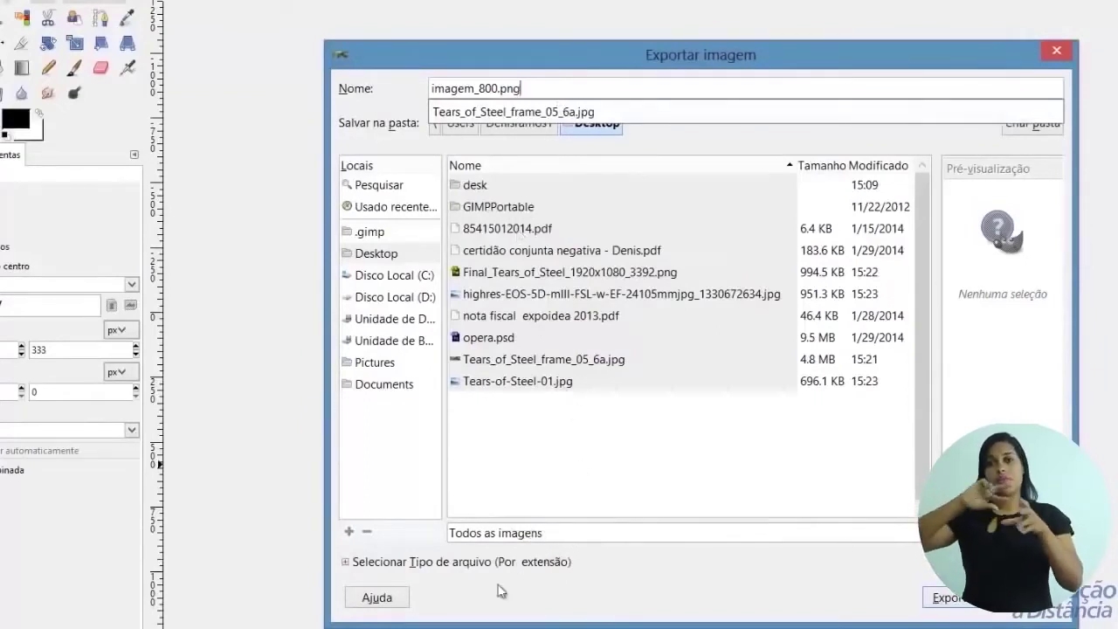
pyautogui.press('BackSpace')
pyautogui.press('BackSpace')
pyautogui.press('BackSpace')
pyautogui.write('pg')
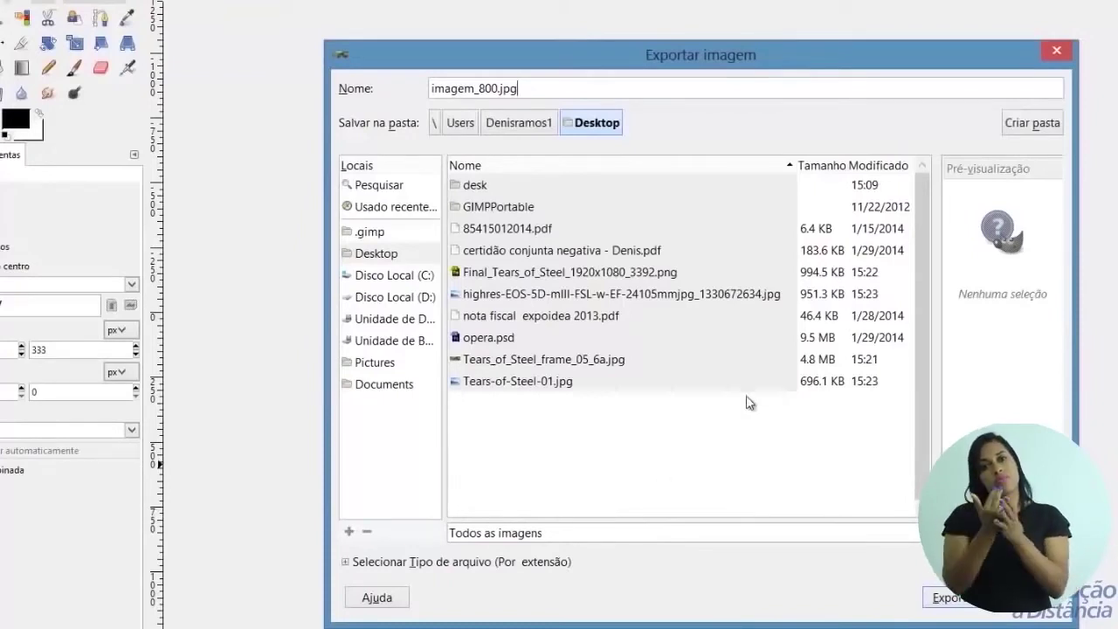
# - Export the frame to the Desktop as imagem_800.jpg at JPEG quality 80
pyautogui.click(954, 598)
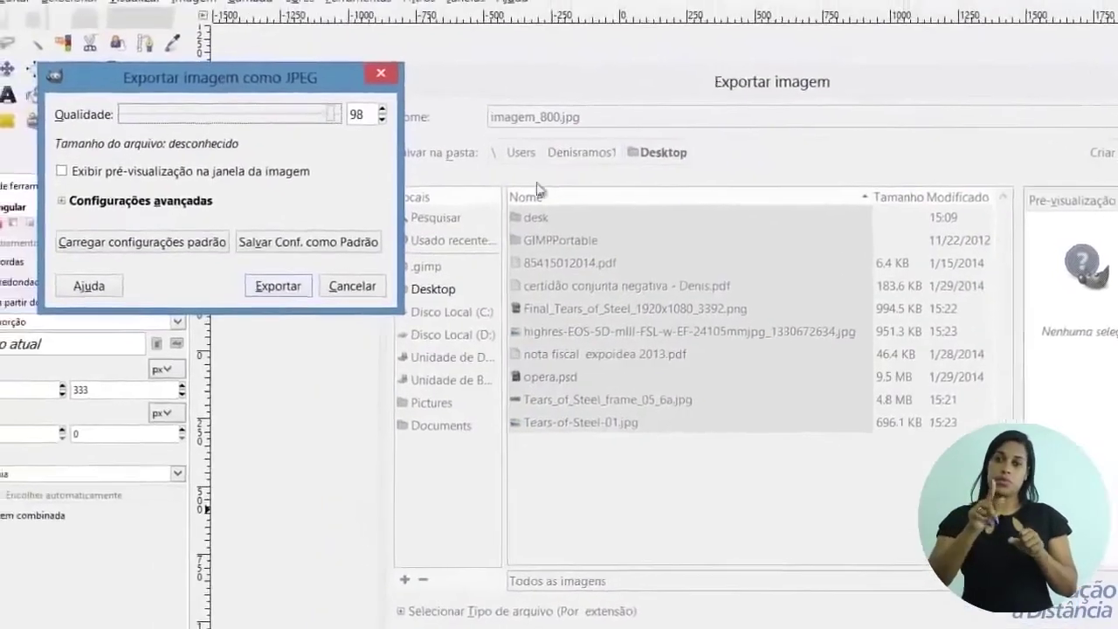
pyautogui.moveTo(223, 77); pyautogui.dragTo(793, 300)
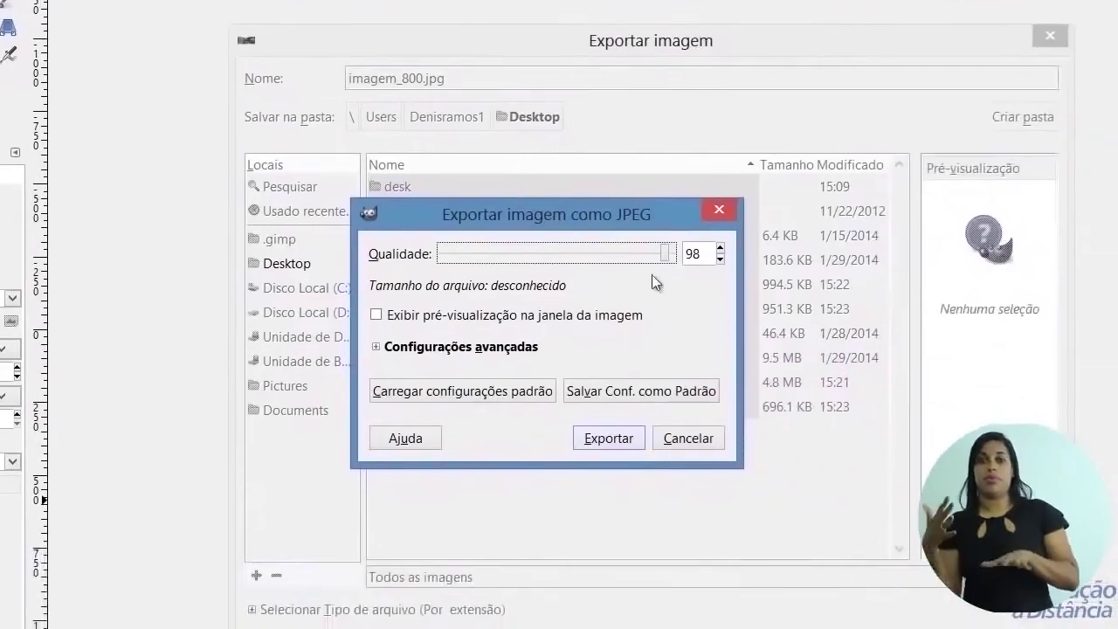
pyautogui.moveTo(660, 251)
pyautogui.mouseDown()
pyautogui.moveTo(619, 252)
pyautogui.moveTo(671, 256)
pyautogui.mouseUp()
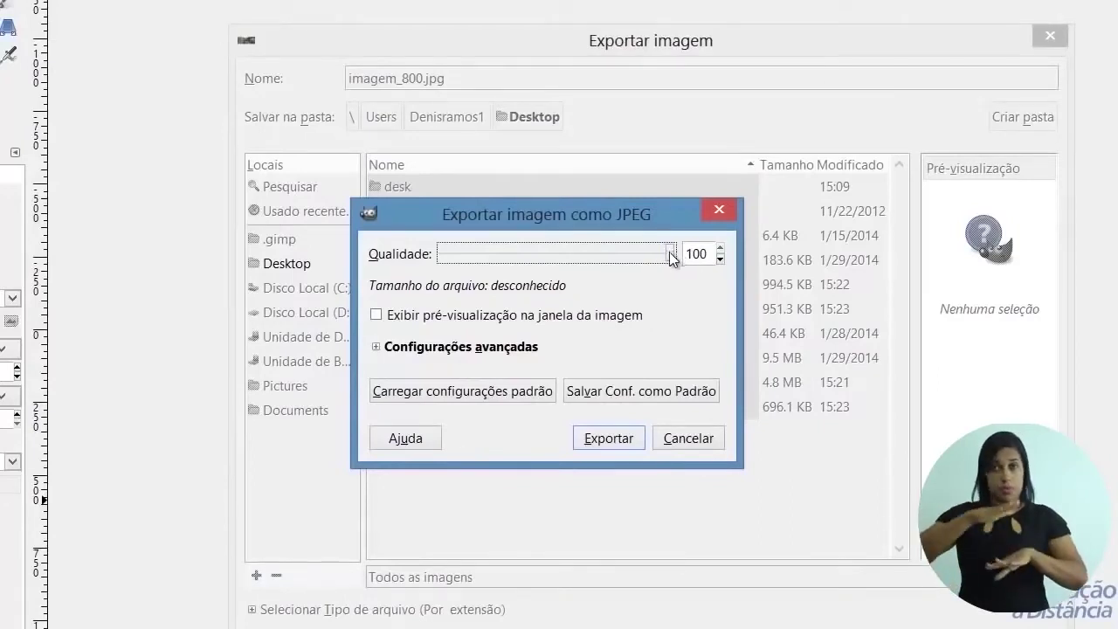
pyautogui.moveTo(669, 253); pyautogui.dragTo(519, 250)
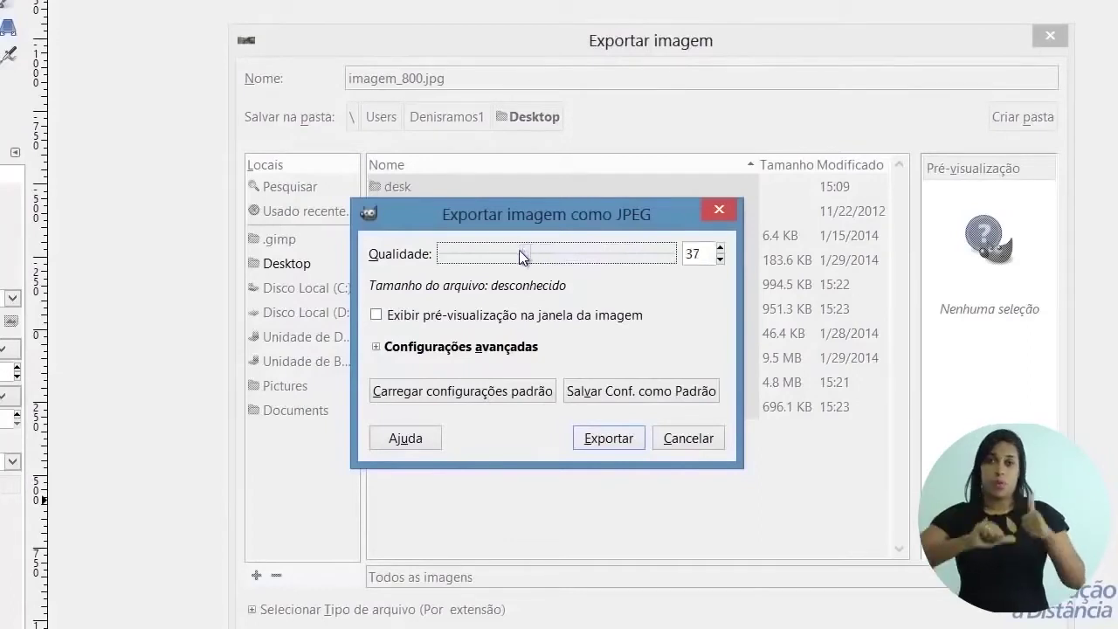
pyautogui.moveTo(548, 255); pyautogui.dragTo(624, 255)
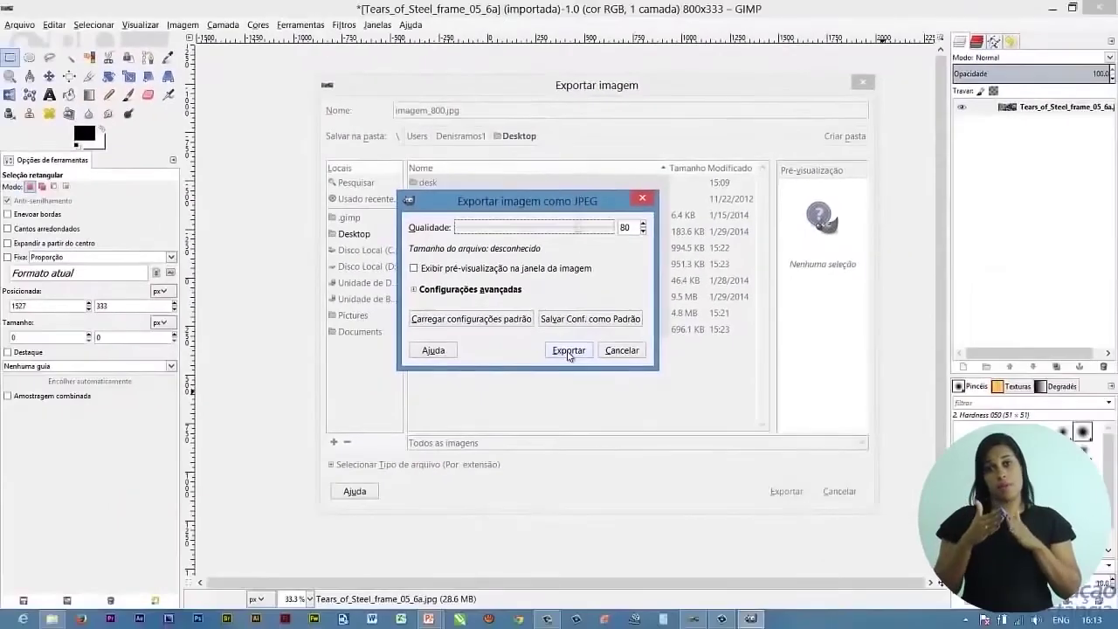
pyautogui.click(575, 357)
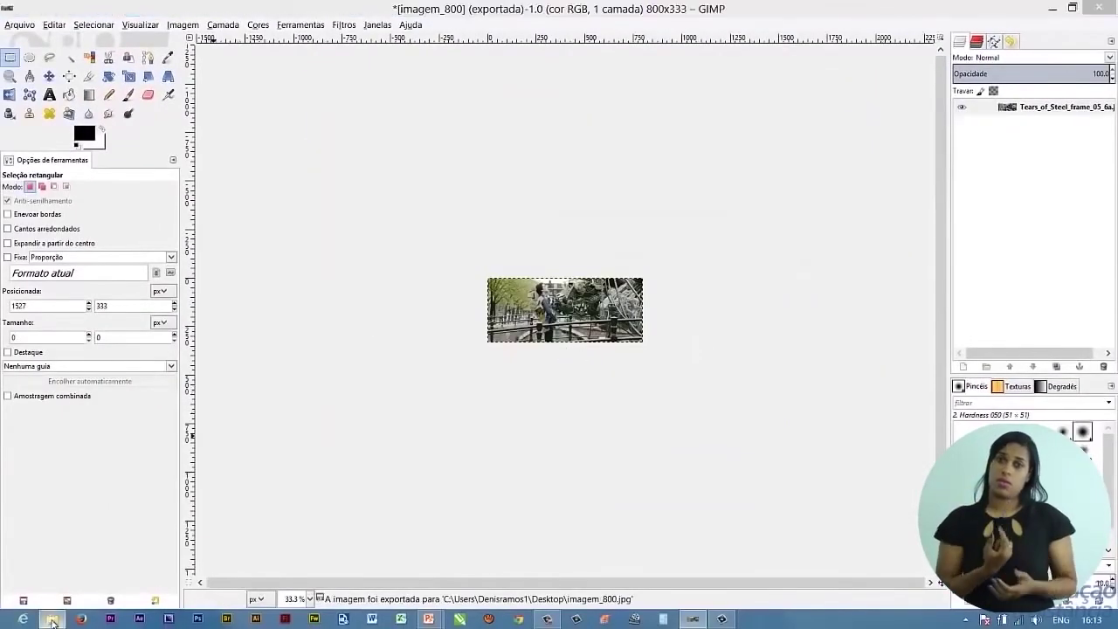
# - Check imagem_800 on the Desktop (97.6 KB, 800×333) and drag it into GIMP
pyautogui.press('BackSpace')
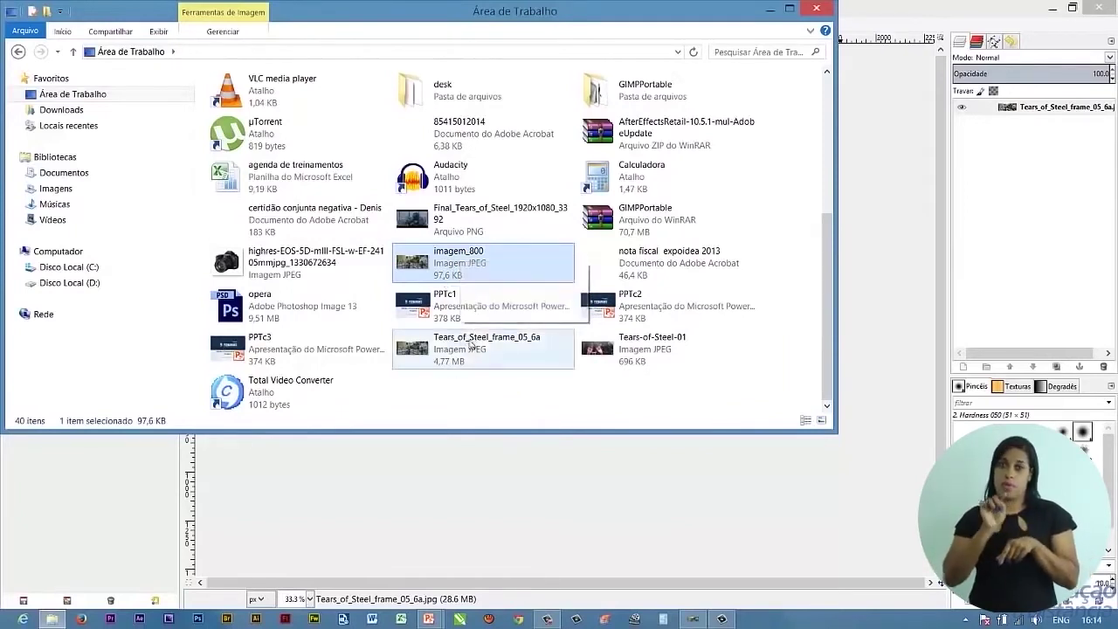
pyautogui.moveTo(454, 349)
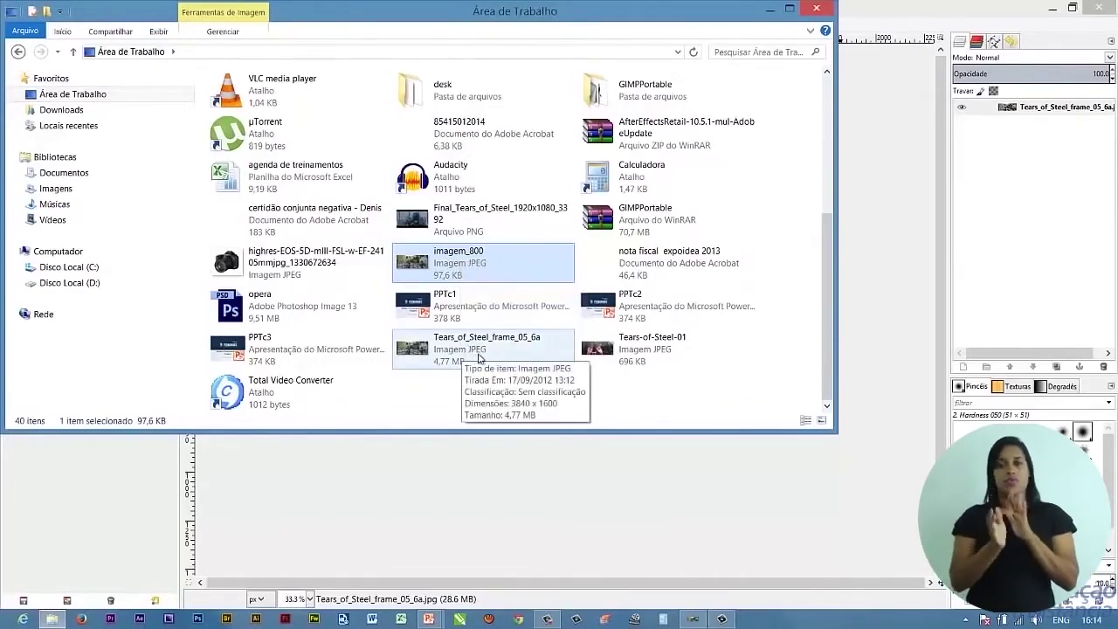
pyautogui.moveTo(457, 262)
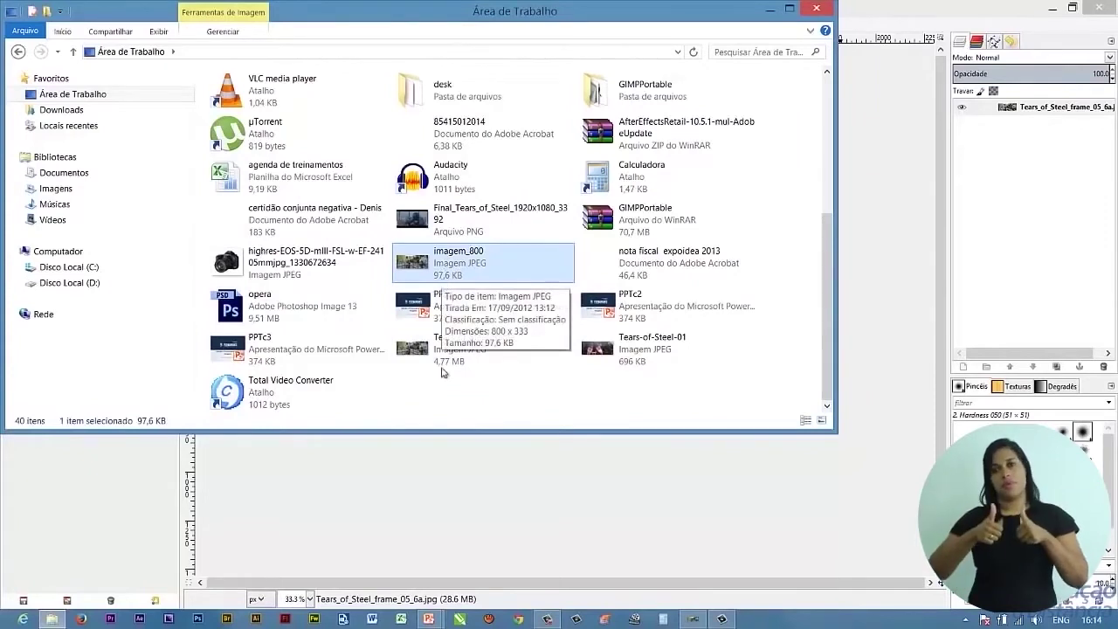
pyautogui.moveTo(443, 281); pyautogui.dragTo(457, 524)
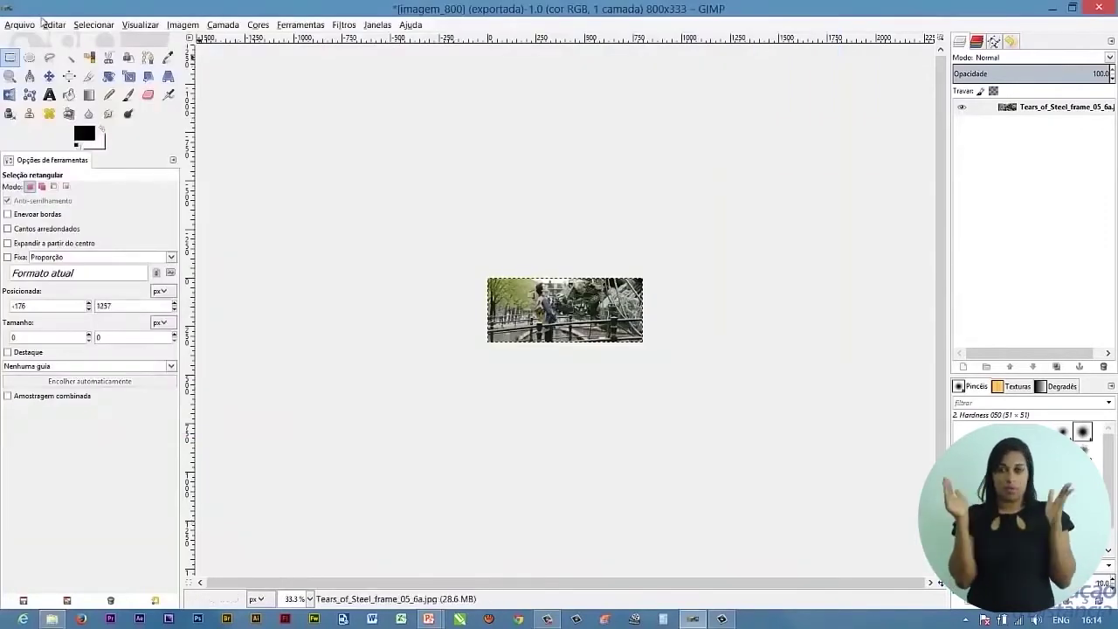
# - Export a second copy named imagem_800_65.jpg at JPEG quality 65, then return to Explorer
pyautogui.click(21, 25)
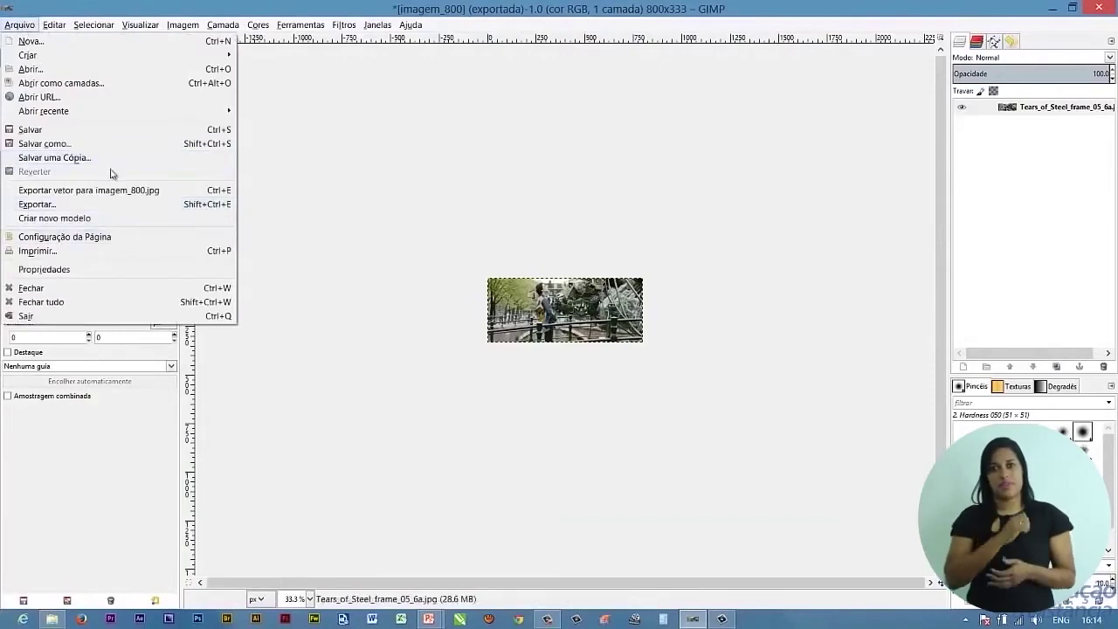
pyautogui.click(112, 205)
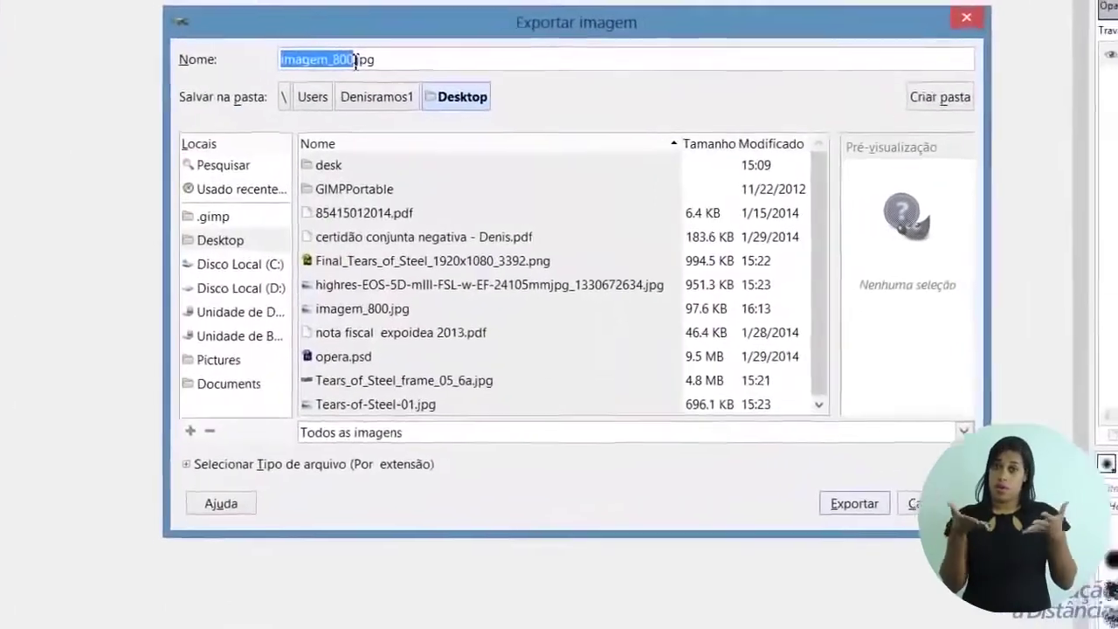
pyautogui.click(446, 111)
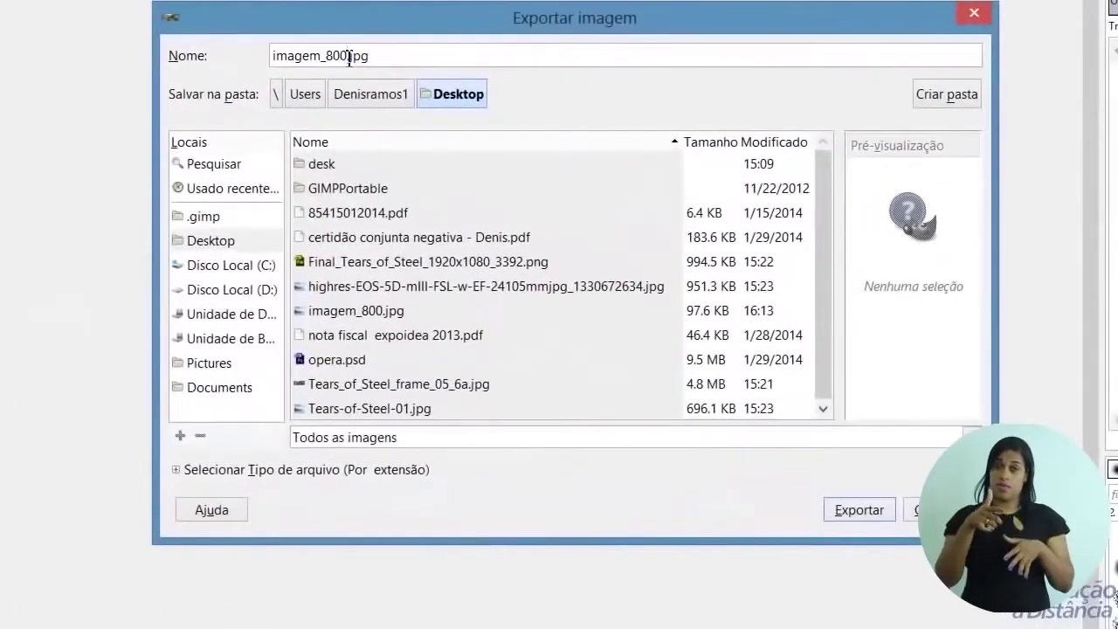
pyautogui.write('_')
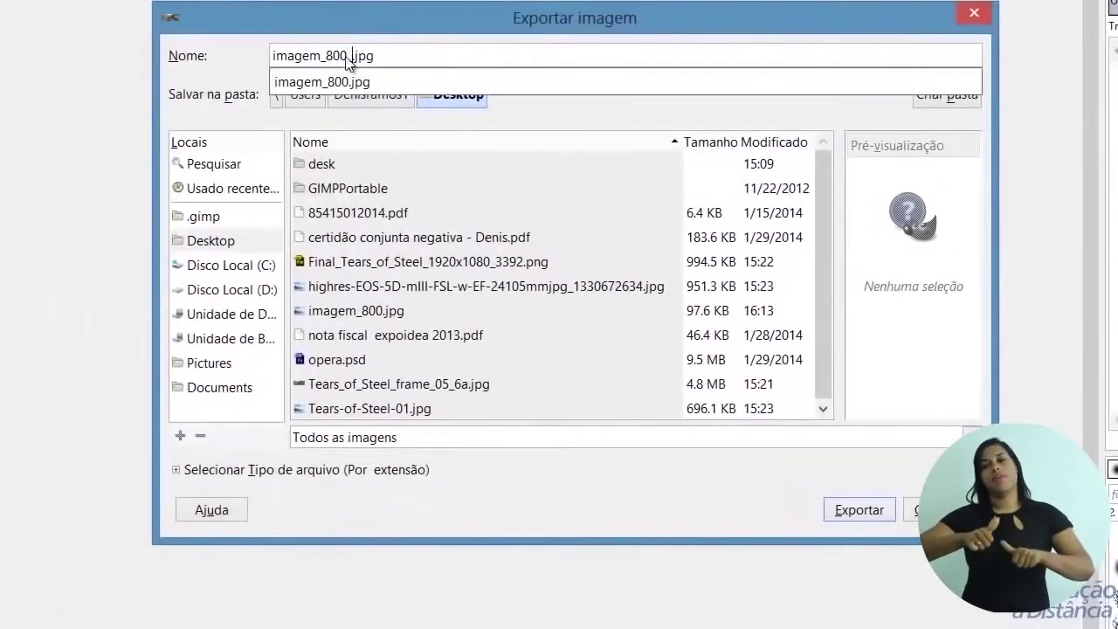
pyautogui.write('65')
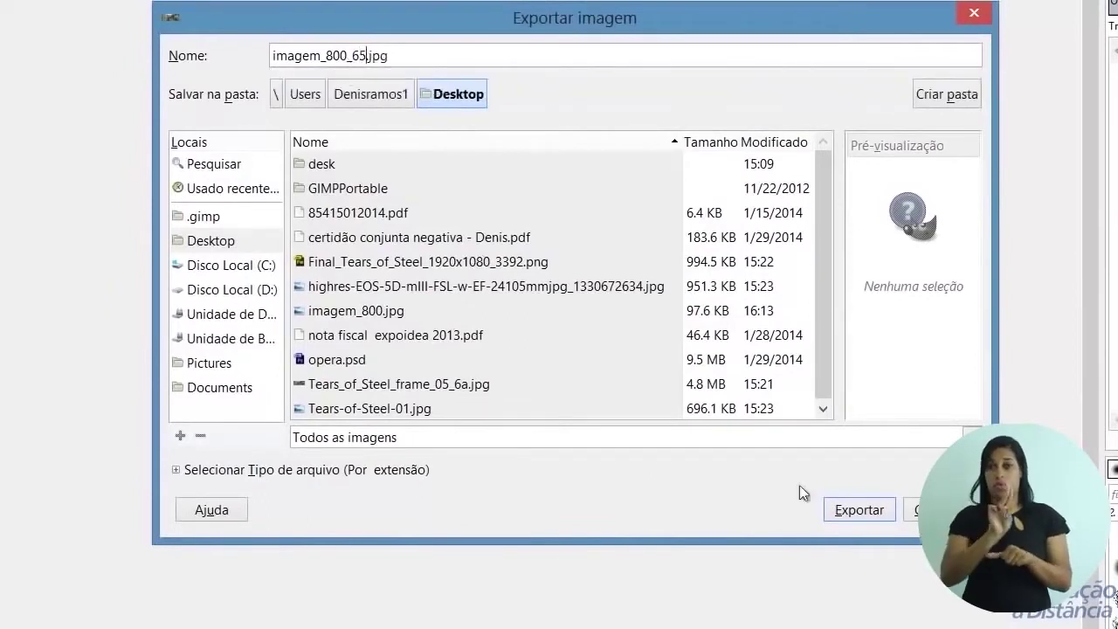
pyautogui.click(852, 509)
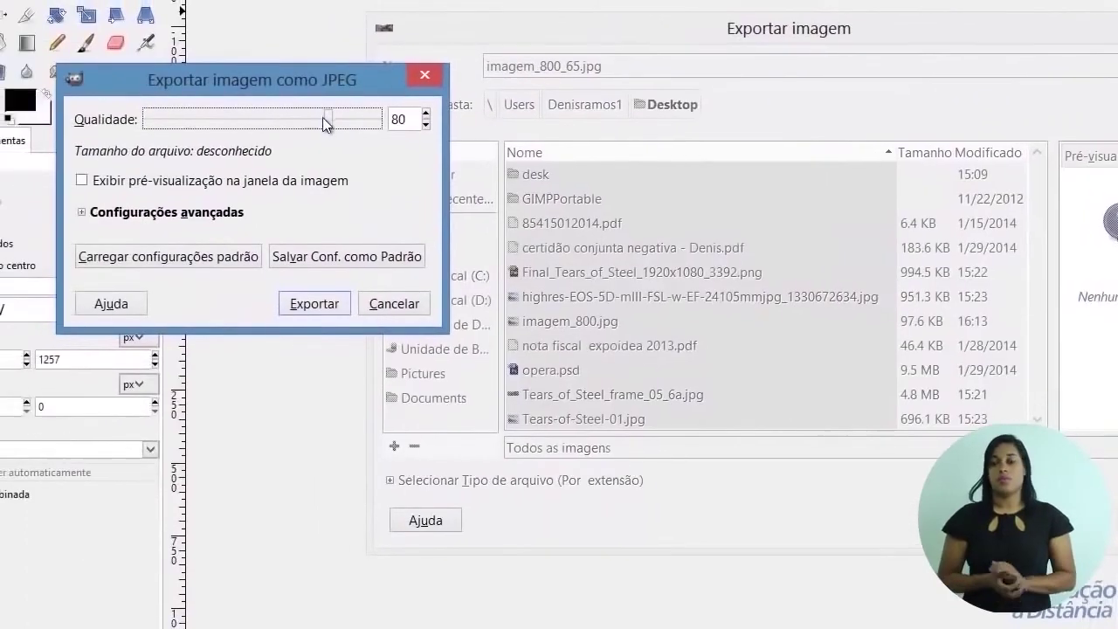
pyautogui.moveTo(323, 117); pyautogui.dragTo(298, 115)
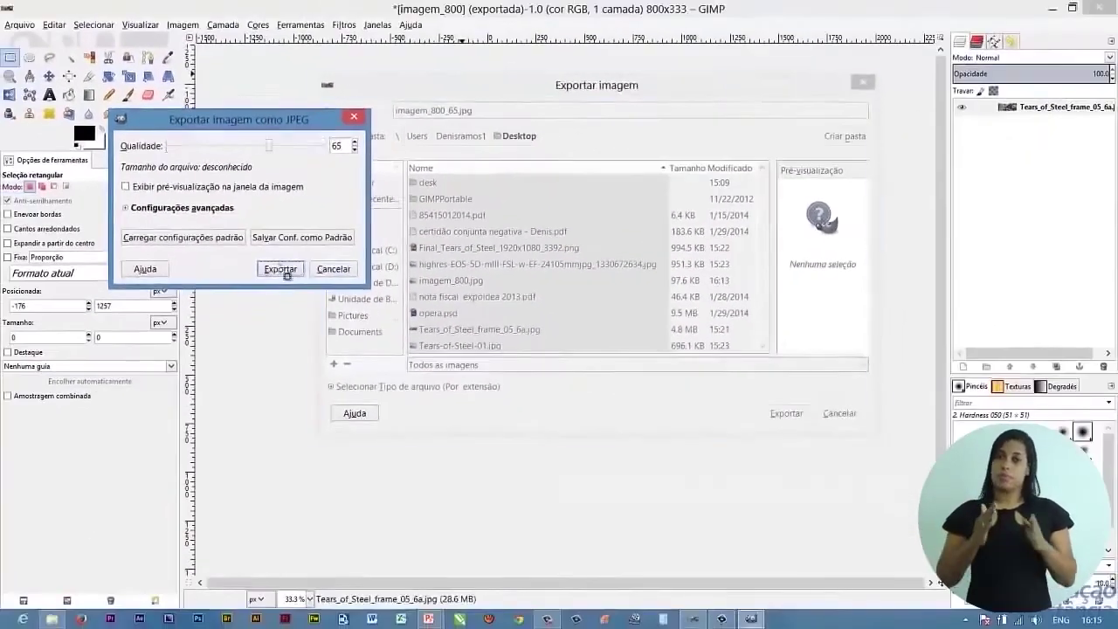
pyautogui.click(280, 269)
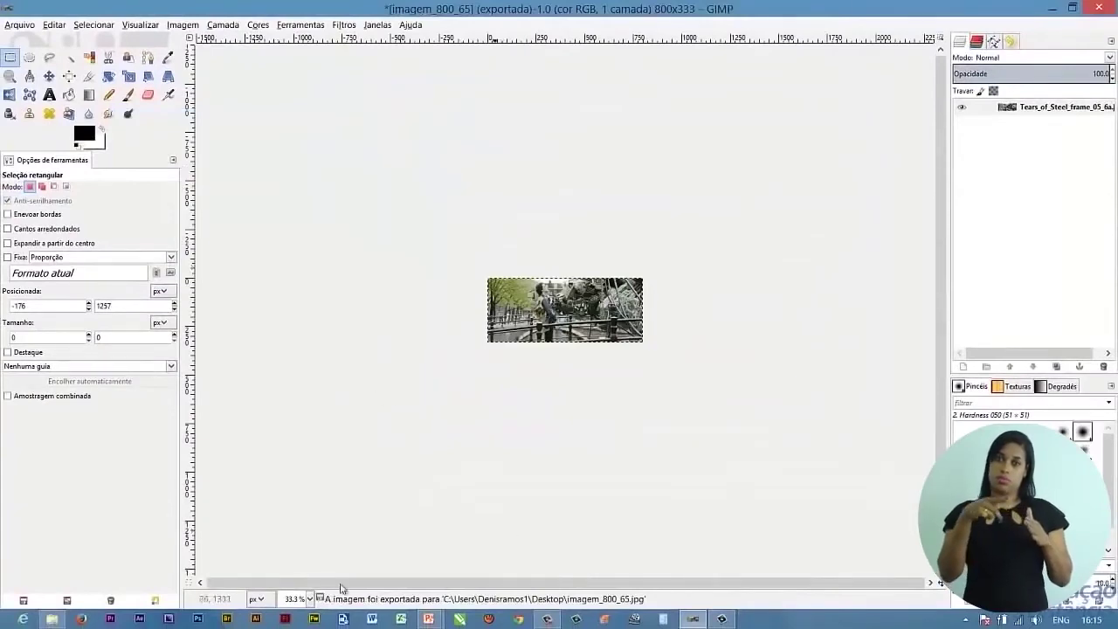
pyautogui.click(52, 618)
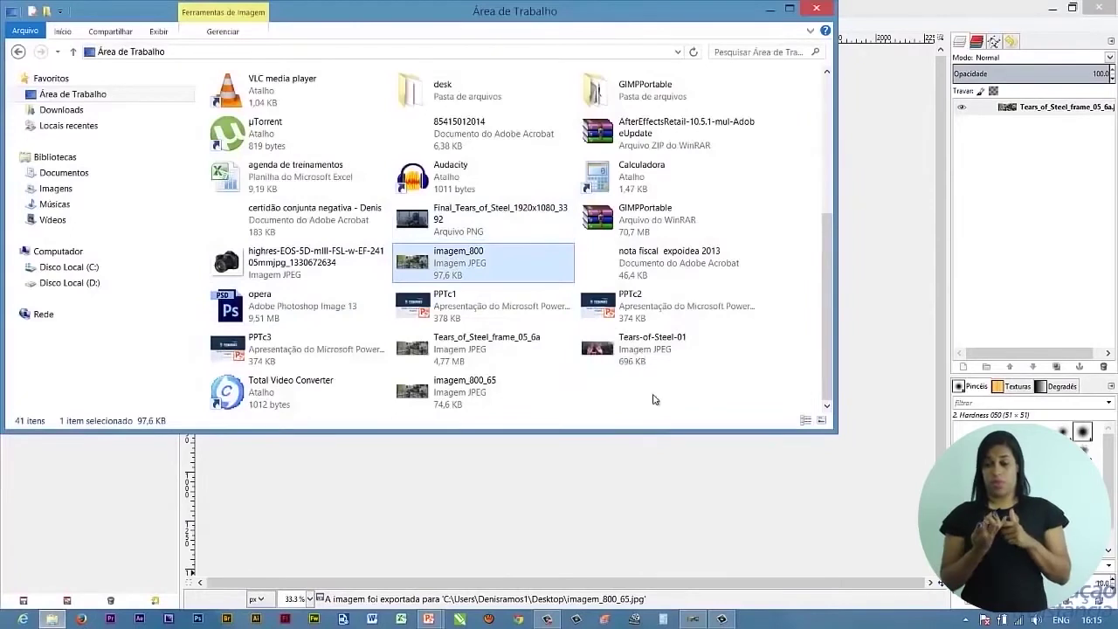
# - Check imagem_800_65's 74.6 KB size and open it in Windows Photo Viewer
pyautogui.click(483, 390)
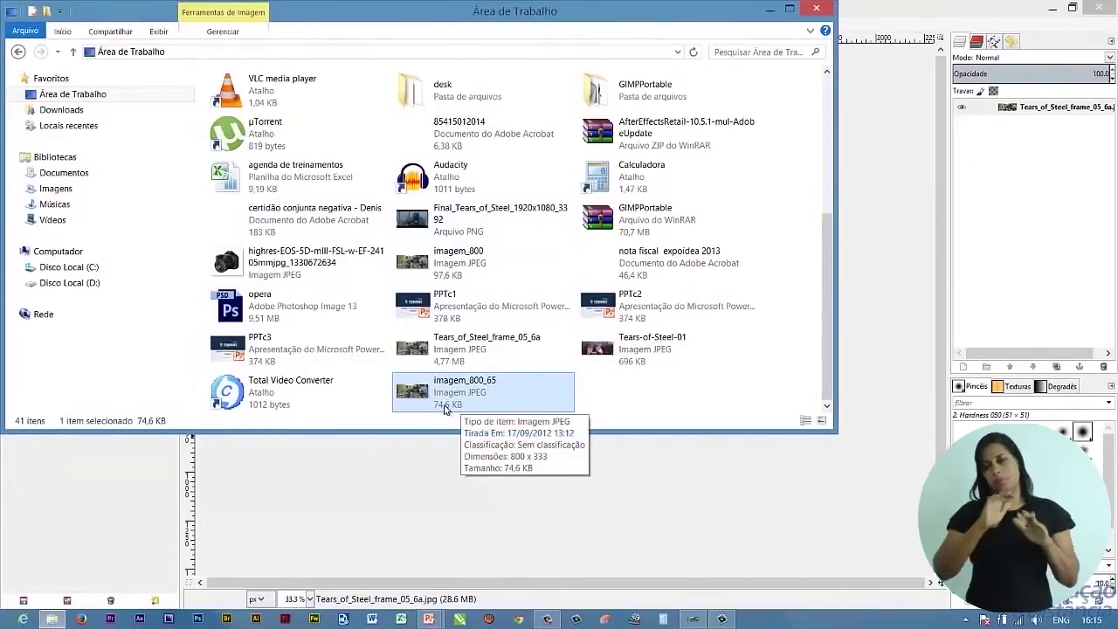
pyautogui.doubleClick(445, 410)
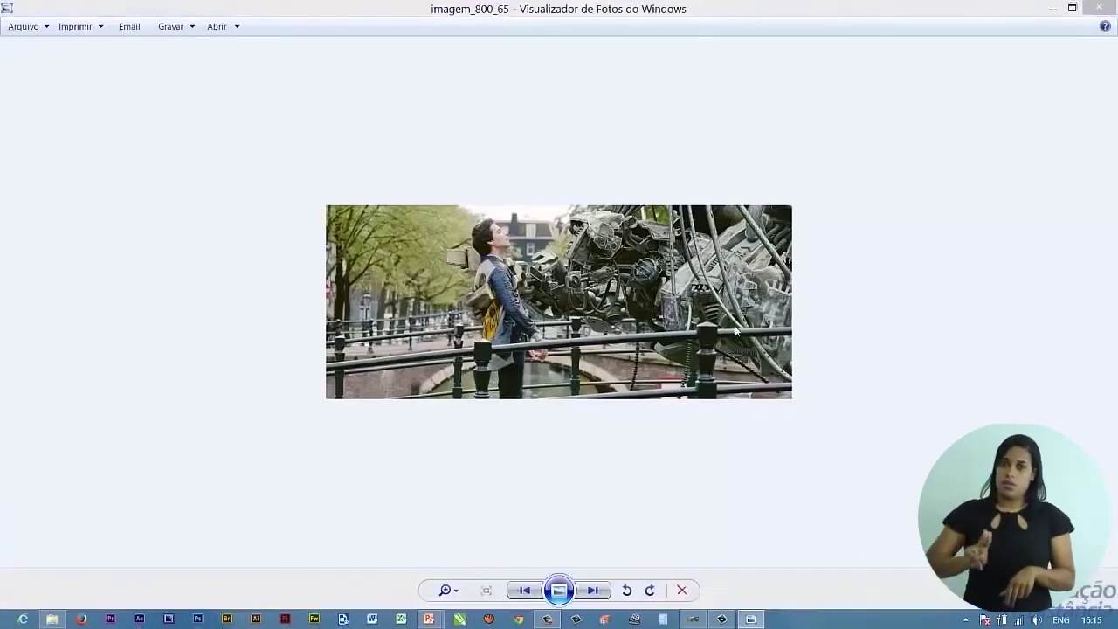
pyautogui.hotkey('alt', 'Tab')
pyautogui.press('Tab')
pyautogui.press('Tab')
pyautogui.press('Tab')
pyautogui.press('Tab')
pyautogui.press('Tab')
pyautogui.press('Tab')
pyautogui.press('Tab')
pyautogui.press('alt')
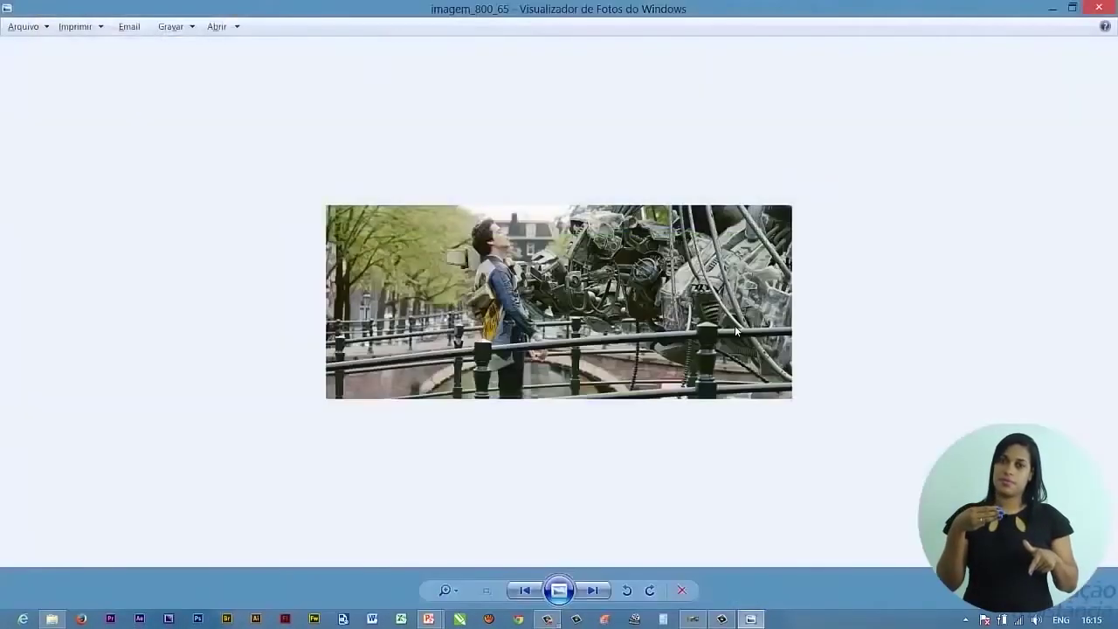